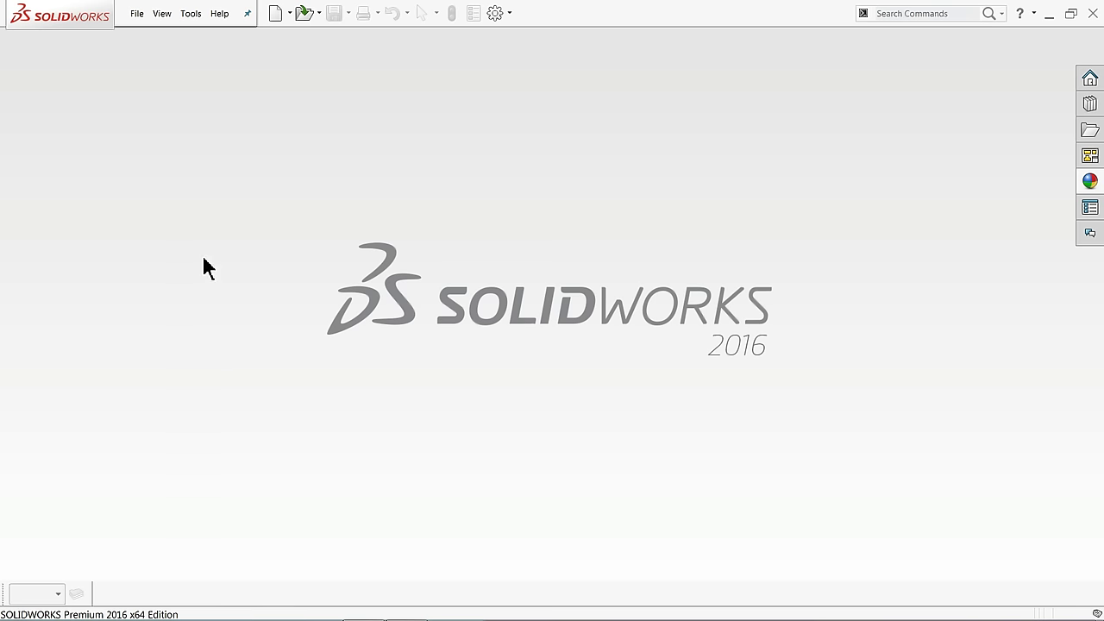
Step: Create a new blank Part document from the File menu
left_click(136, 14)
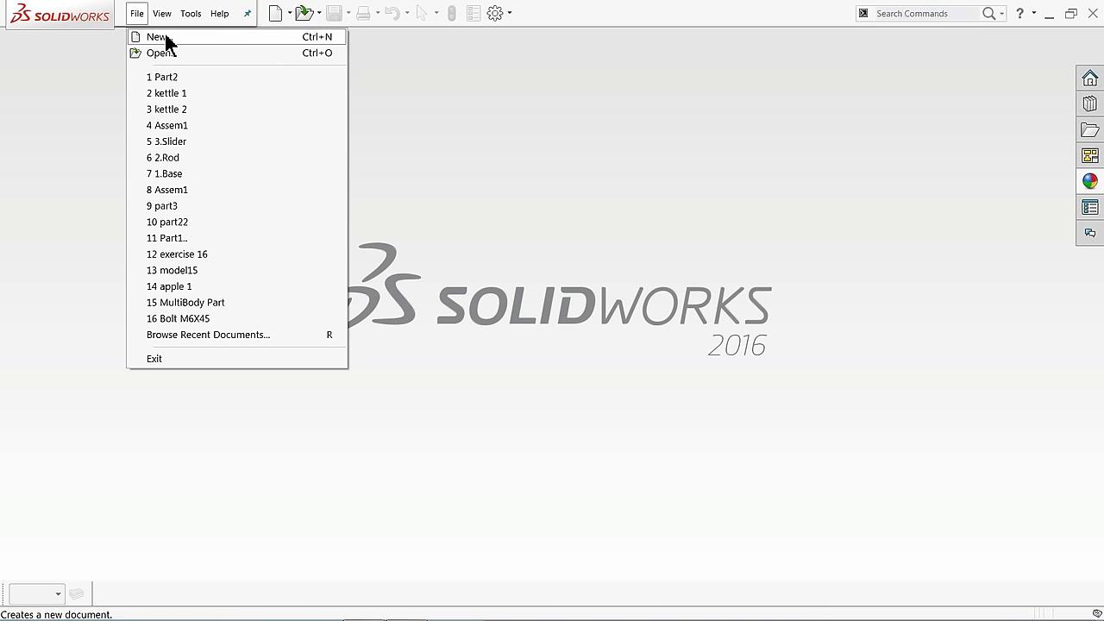
left_click(167, 37)
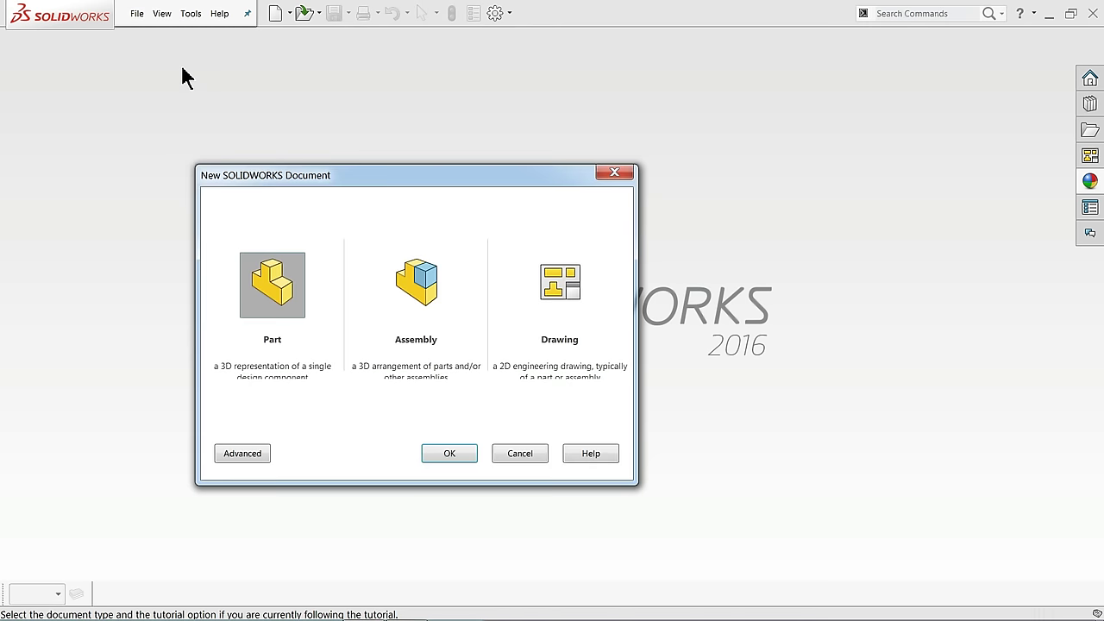
left_click(452, 455)
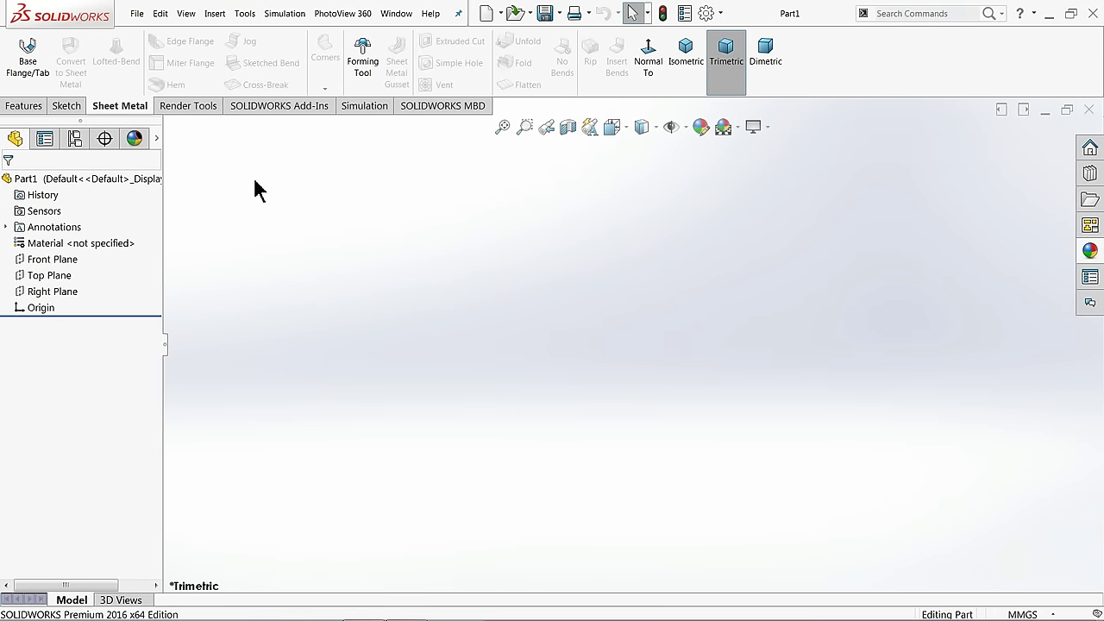
Step: Apply the Plain White scene and return to the Sheet Metal commands
left_click(738, 127)
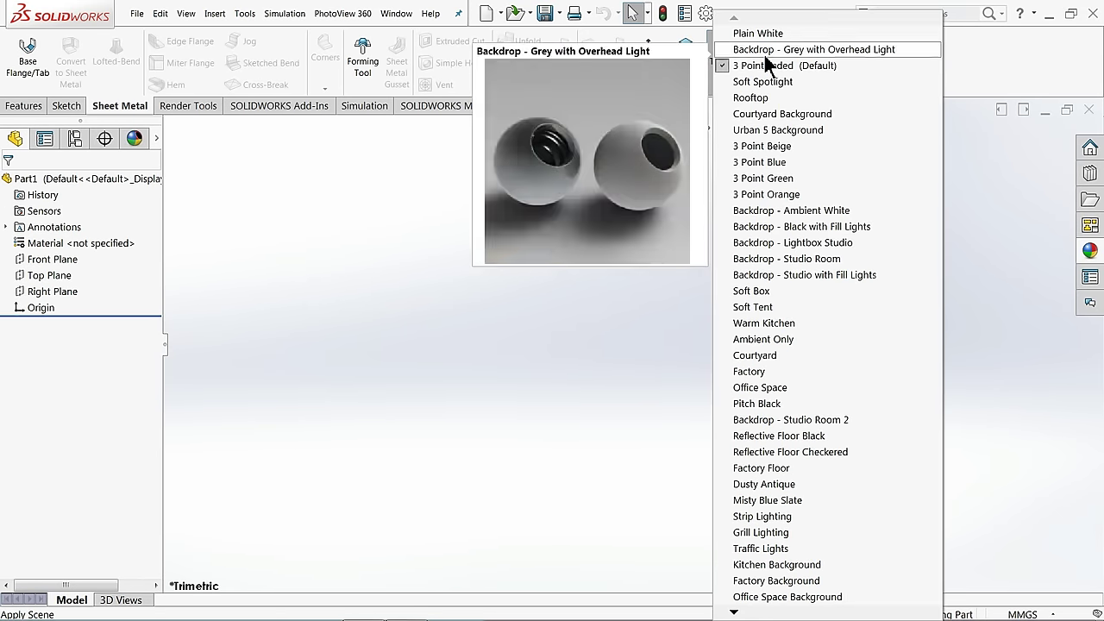
left_click(773, 33)
left_click(287, 107)
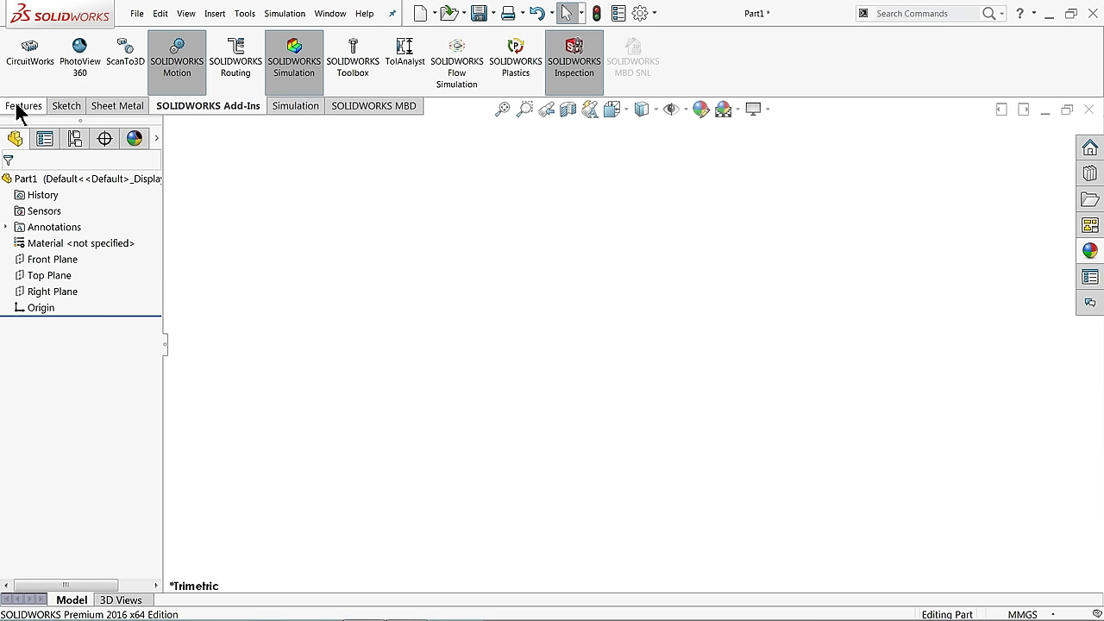
left_click(16, 106)
left_click(120, 106)
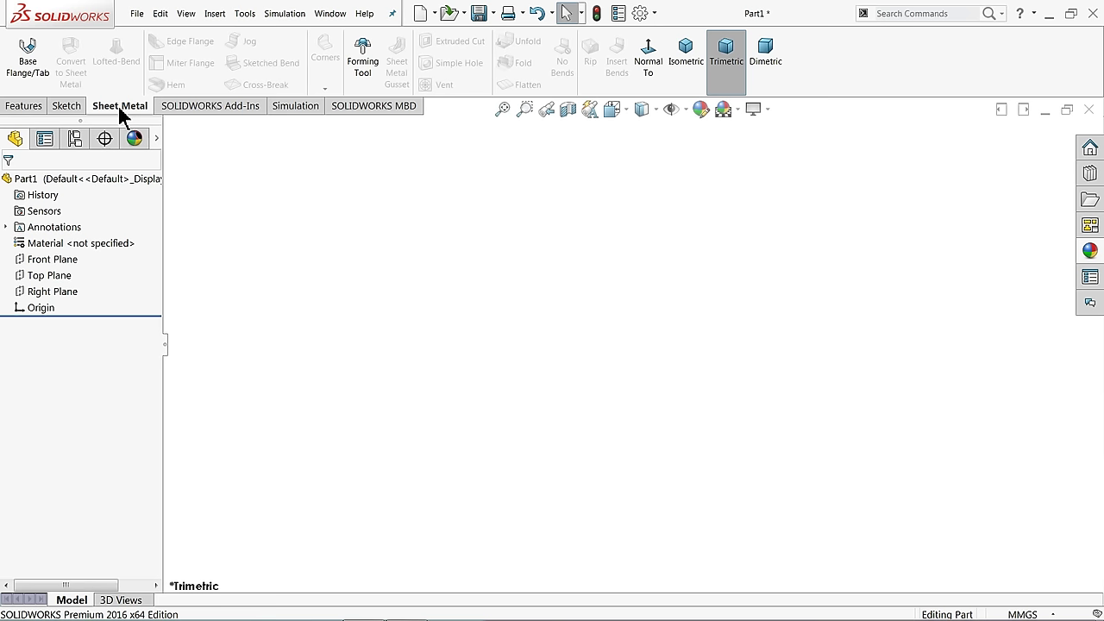
right_click(119, 112)
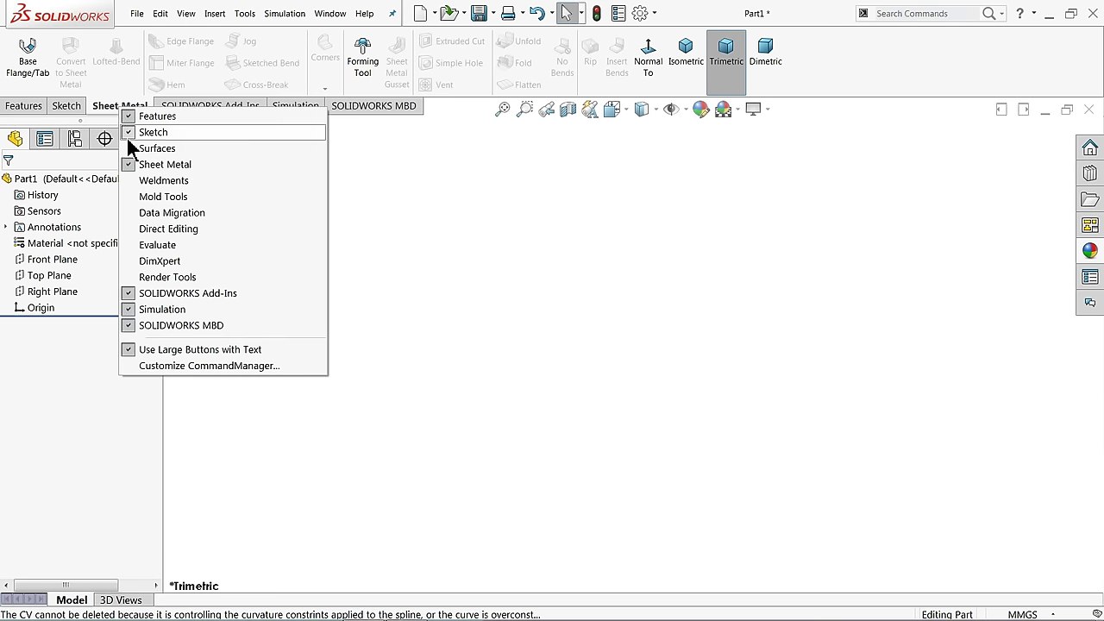
left_click(107, 105)
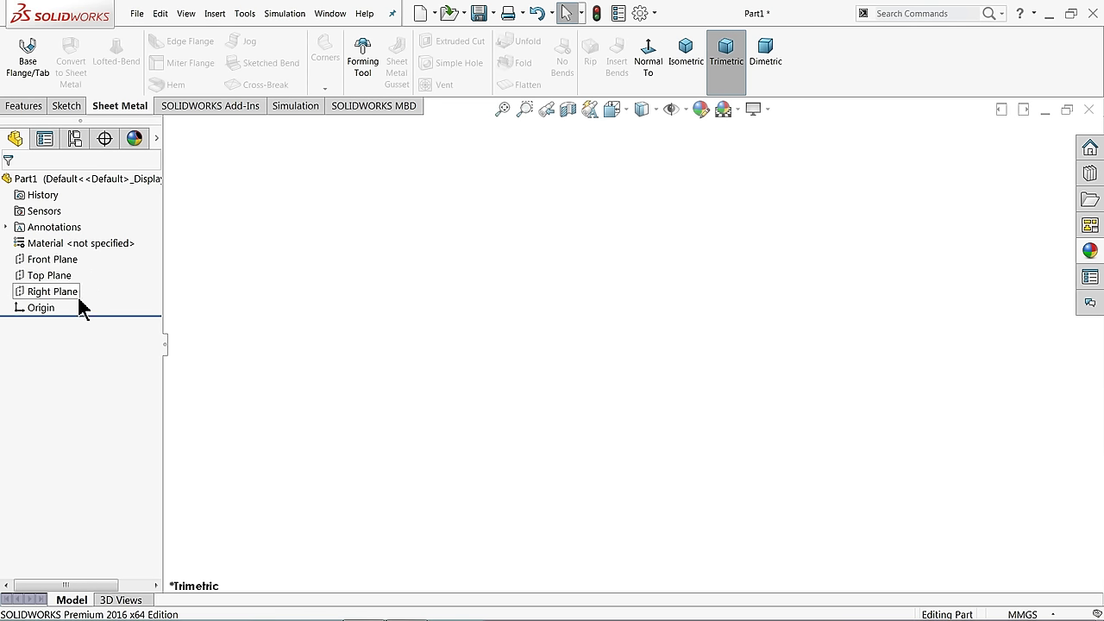
Step: Sketch a center rectangle around the origin on the Top Plane
left_click(45, 281)
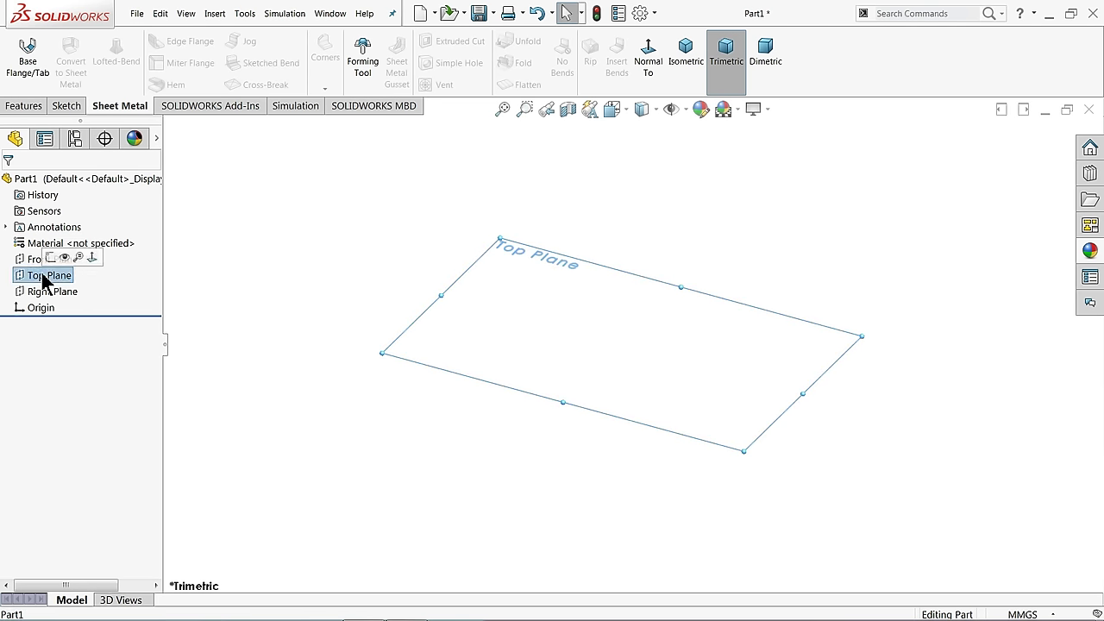
left_click(50, 257)
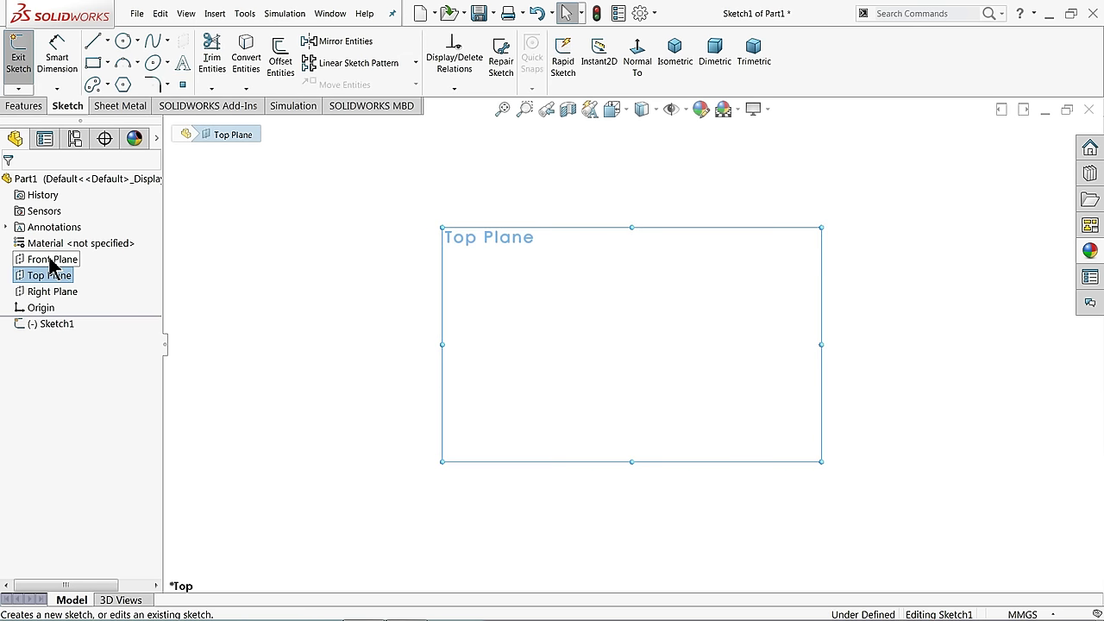
left_click(107, 62)
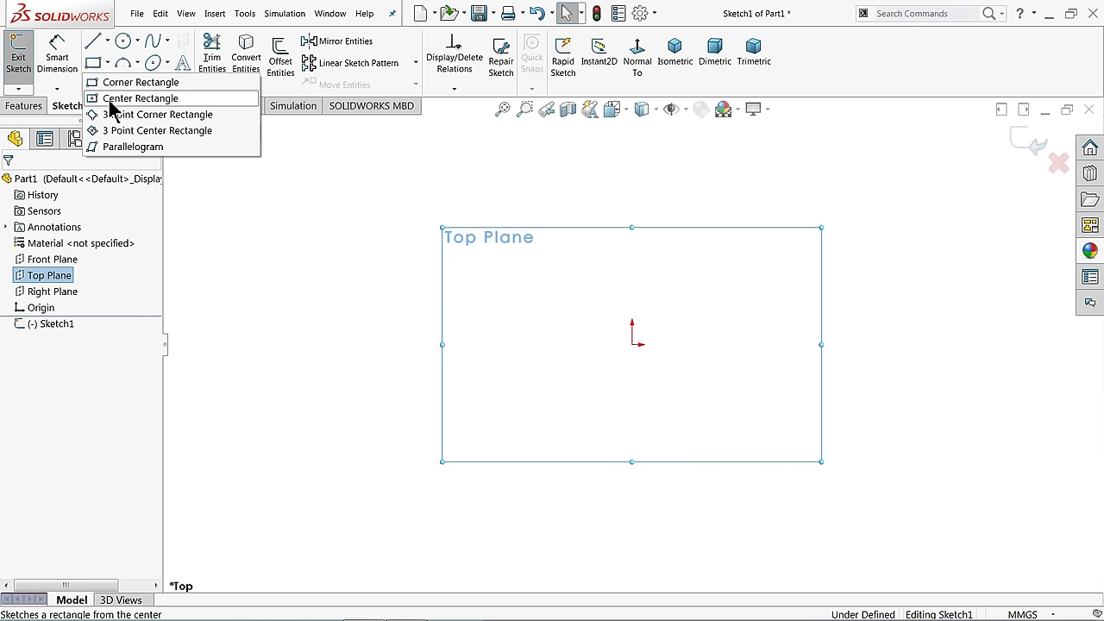
left_click(111, 100)
left_click(633, 345)
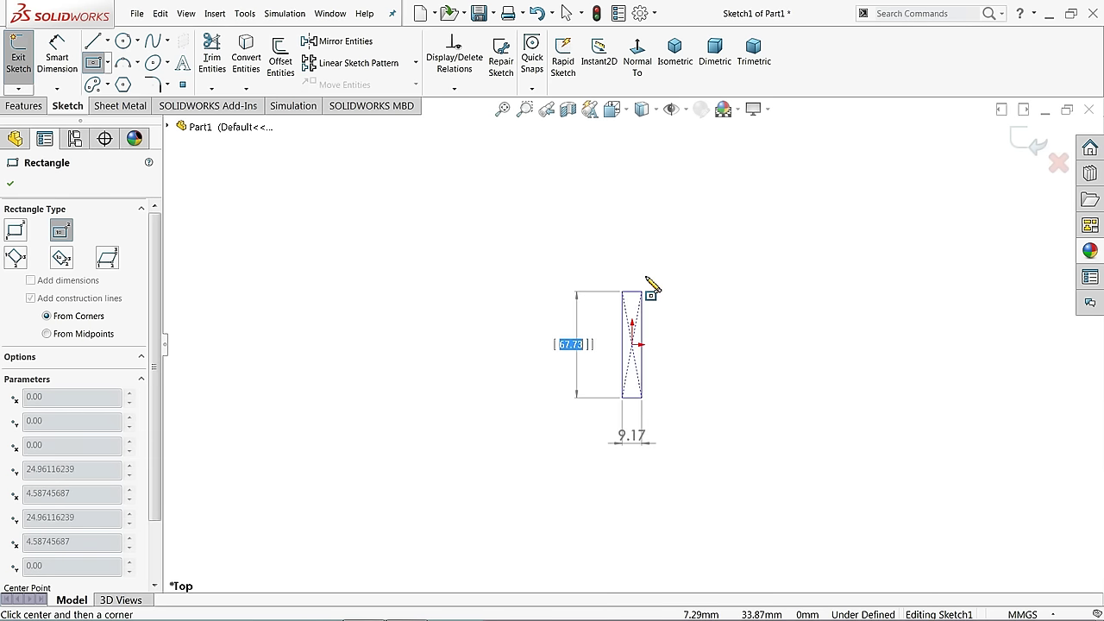
left_click(801, 198)
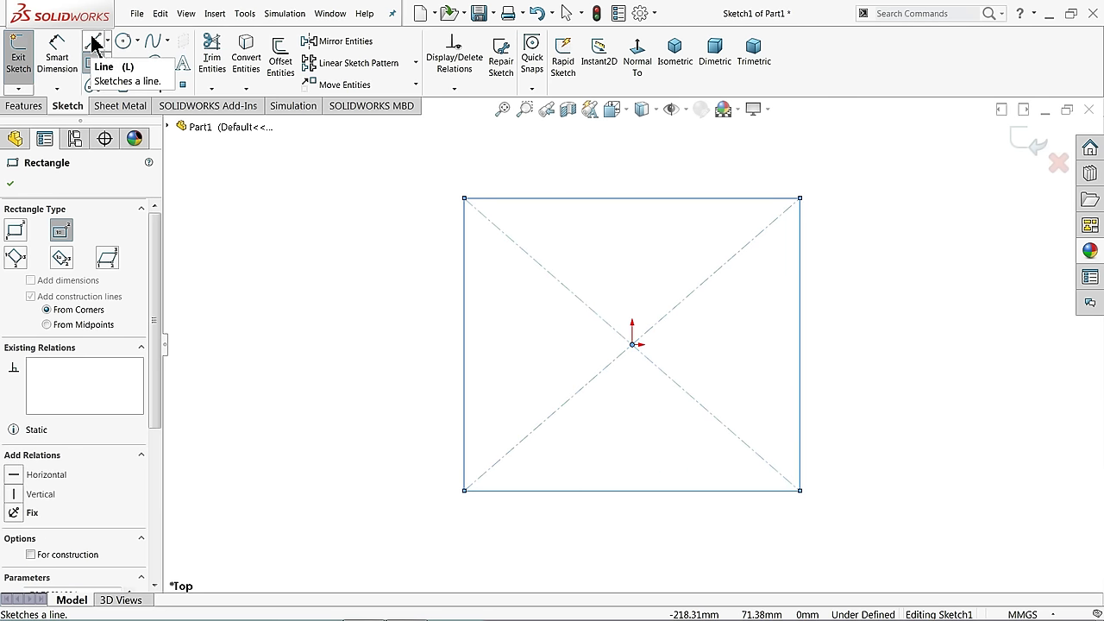
Step: Draw a tab on the top edge: two vertical lines capped by a semicircular arc
left_click(93, 43)
left_click(660, 199)
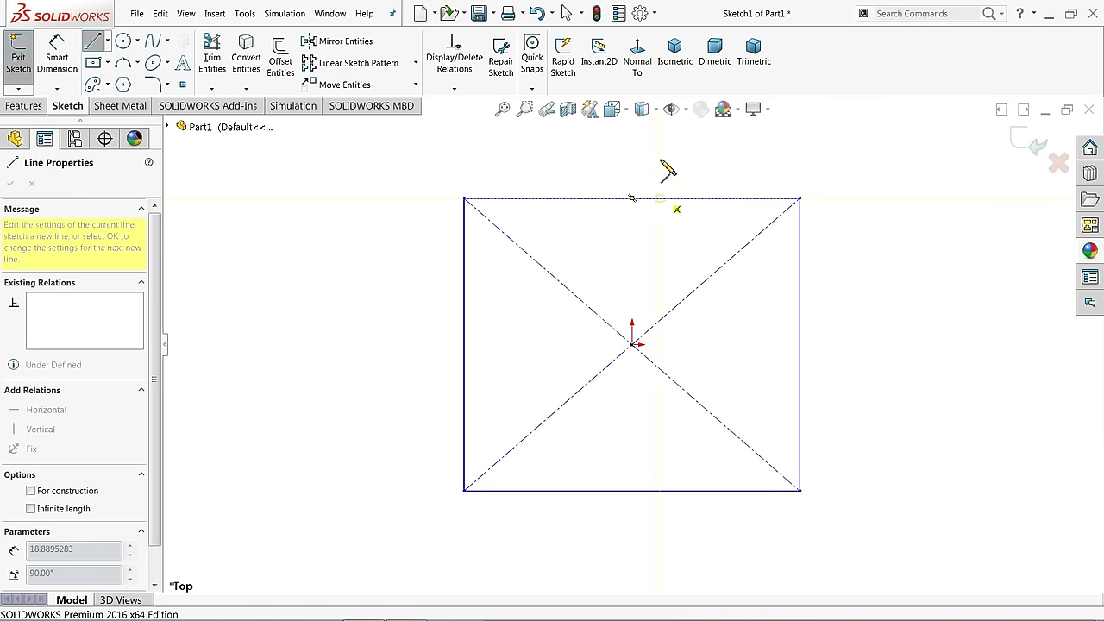
left_click(660, 138)
scroll(667, 149, "down", 3)
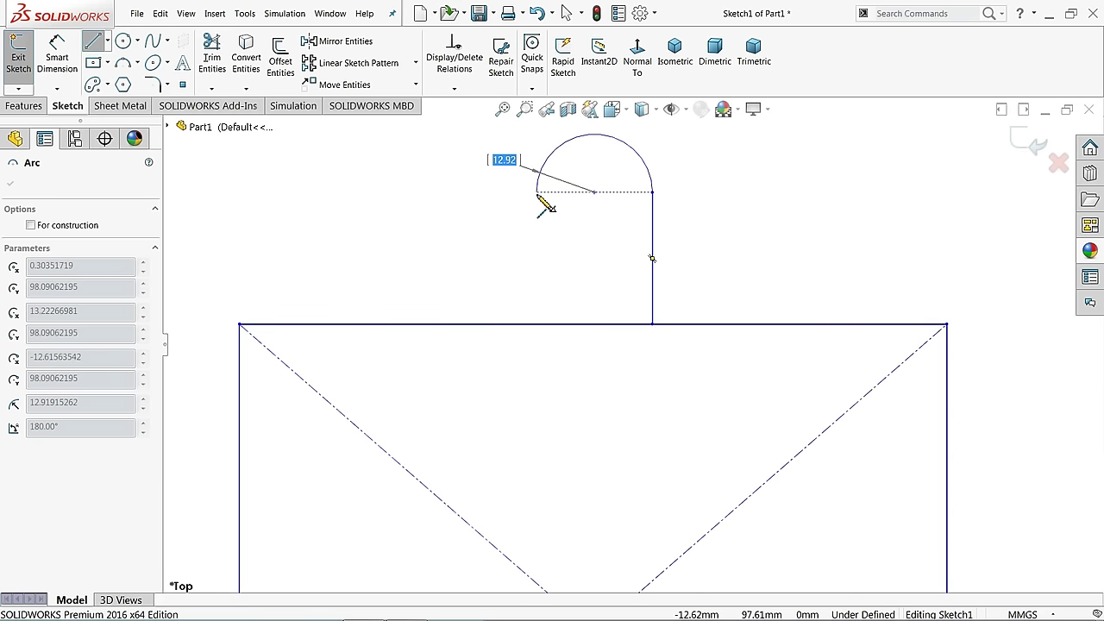
left_click(536, 194)
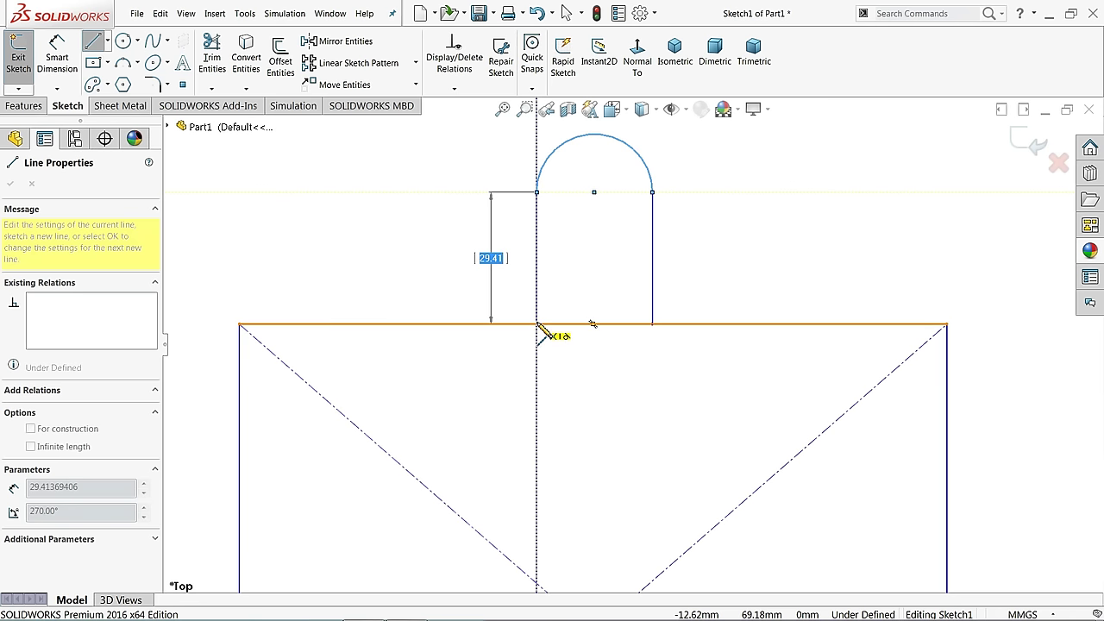
left_click(536, 324)
right_click(434, 262)
left_click(465, 274)
scroll(566, 285, "up", 3)
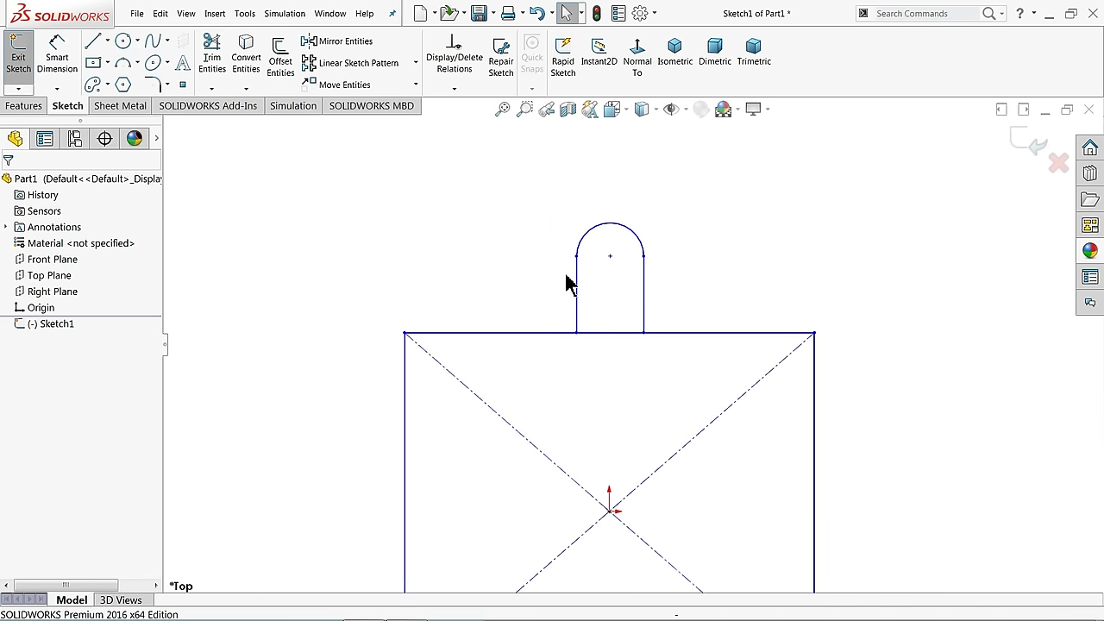
scroll(646, 448, "up", 3)
scroll(647, 466, "down", 3)
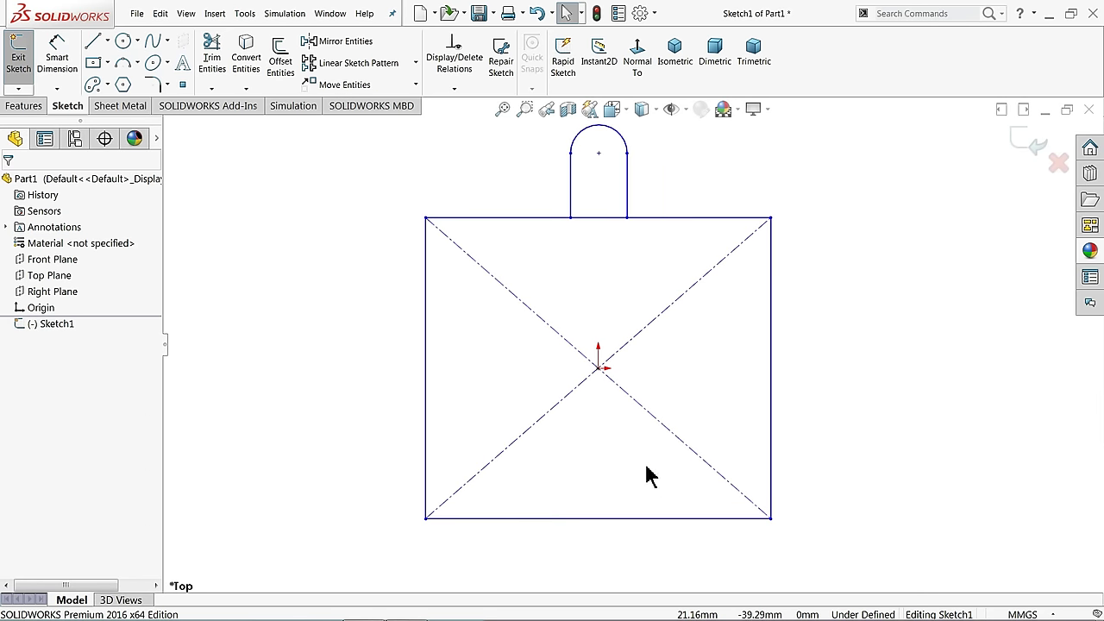
Step: Draw a horizontal centerline from the origin to the rectangle's right edge
left_click(108, 41)
left_click(119, 77)
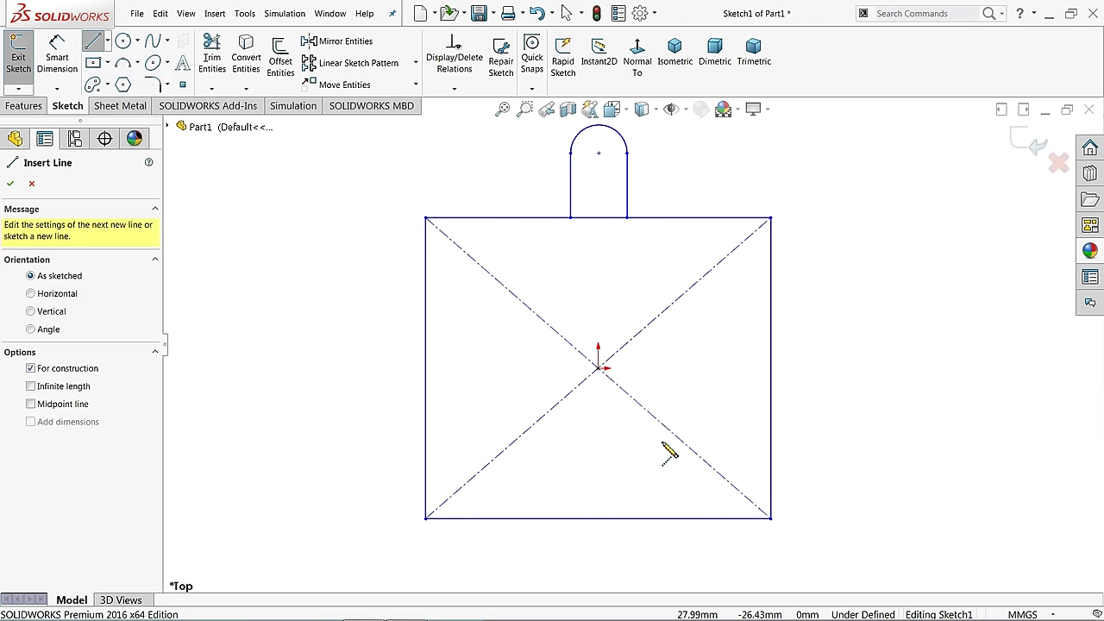
left_click(598, 369)
left_click(770, 368)
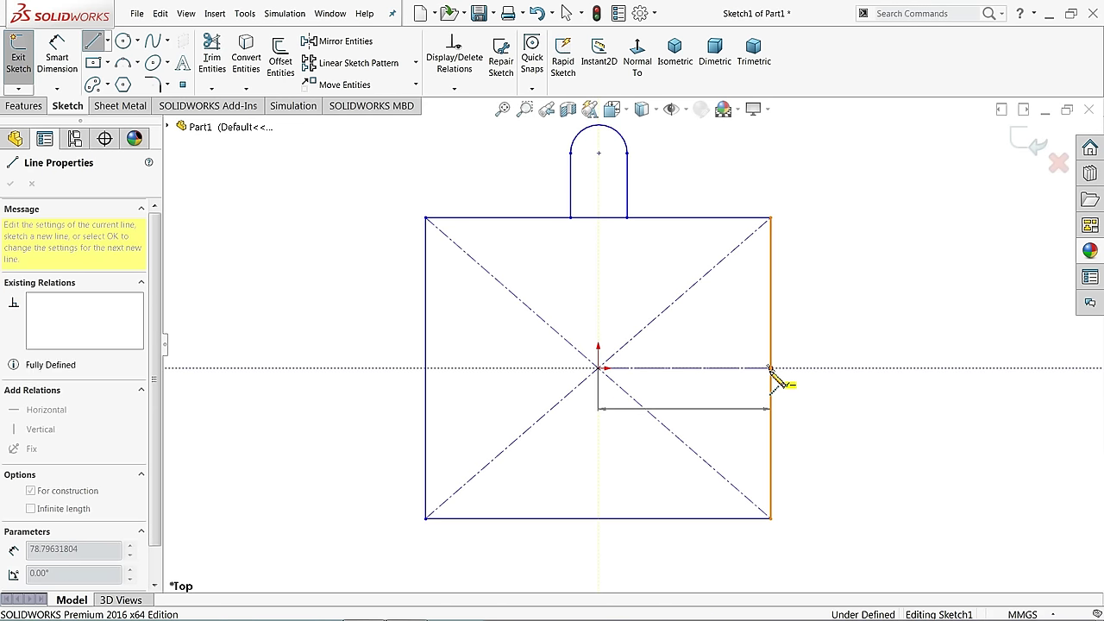
right_click(803, 306)
left_click(841, 313)
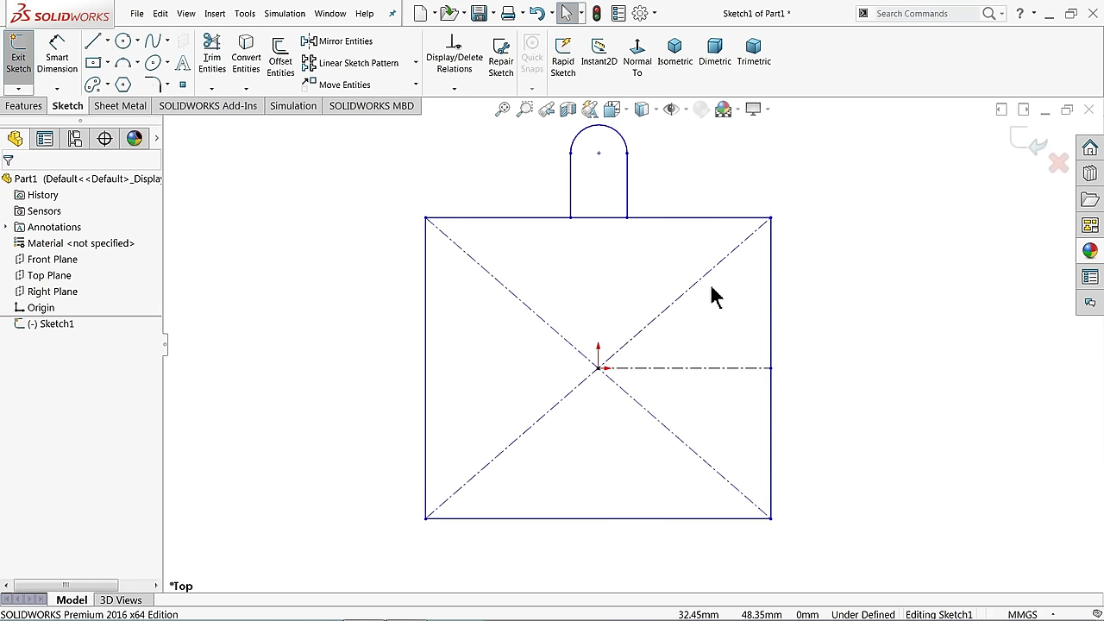
Step: Mirror the top tab's lines and arc across the centerline to form the bottom tab
left_click(323, 42)
left_click_drag(656, 129, 503, 202)
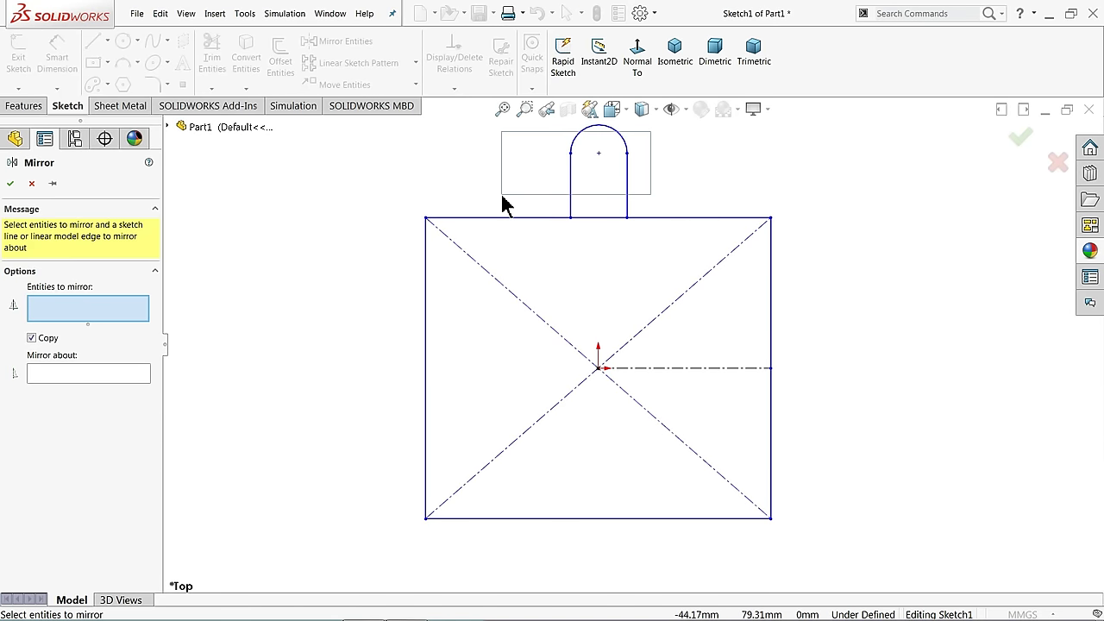
left_click(50, 397)
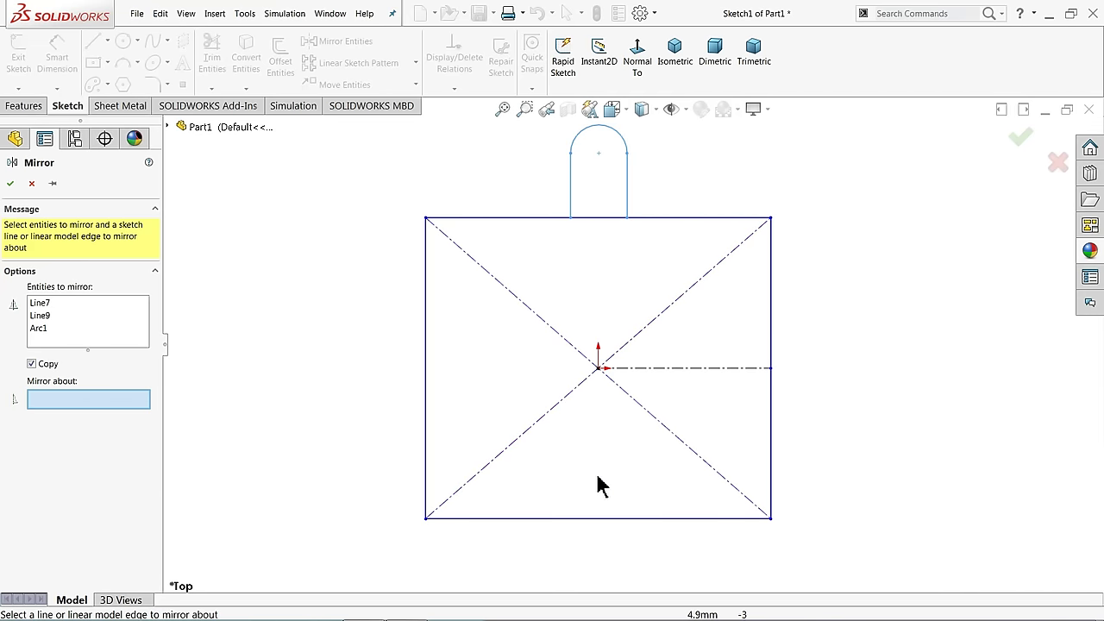
left_click(672, 373)
scroll(664, 414, "up", 3)
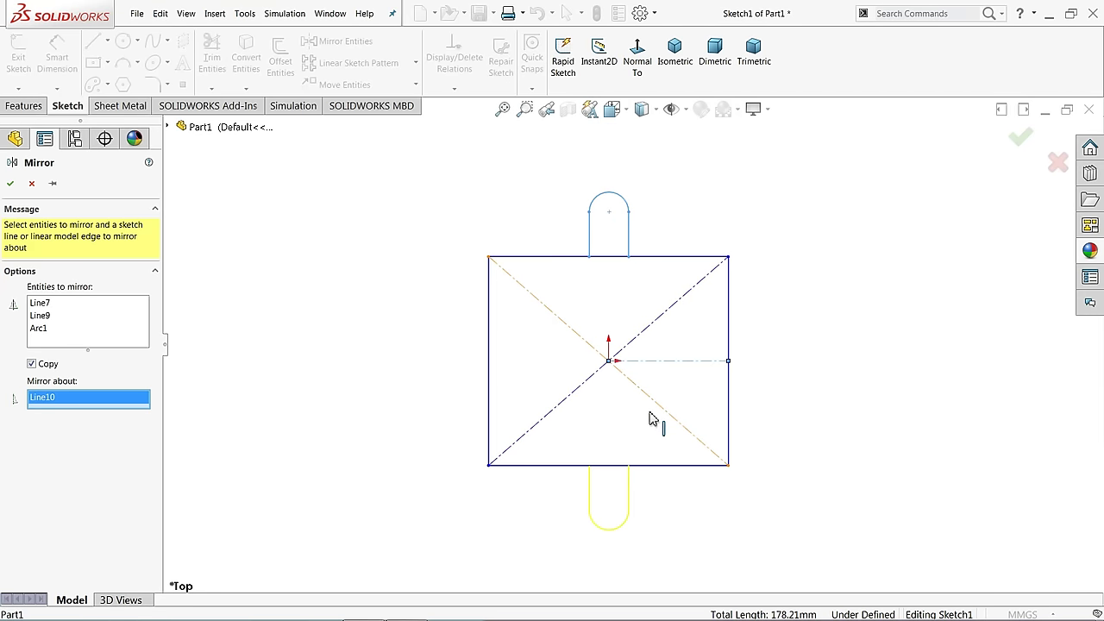
scroll(642, 427, "down", 3)
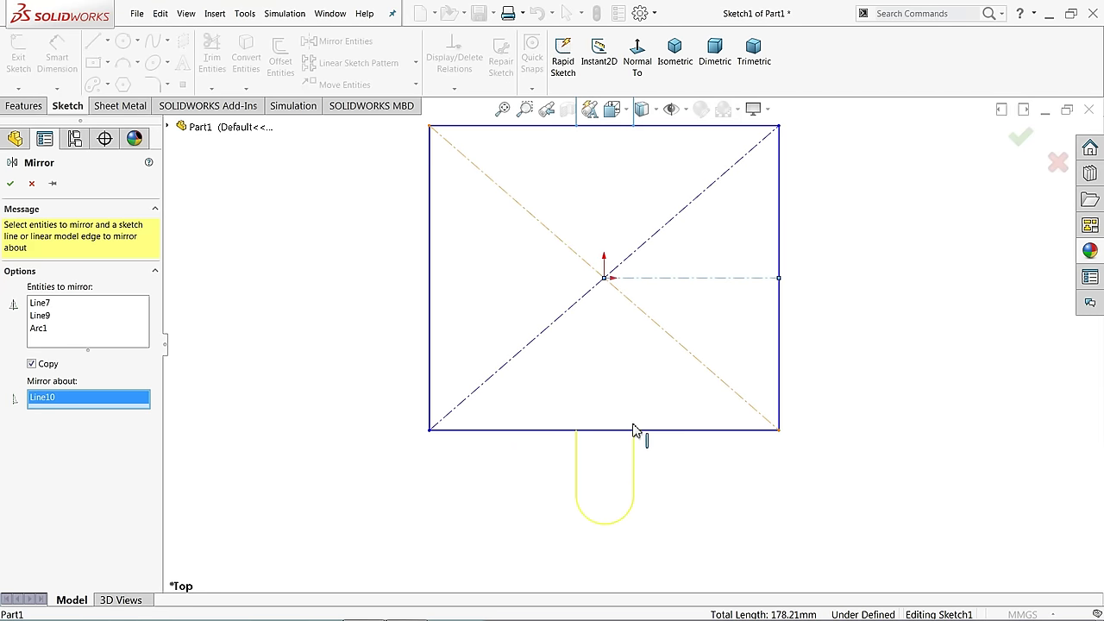
left_click(11, 186)
scroll(561, 234, "up", 2)
scroll(615, 237, "down", 2)
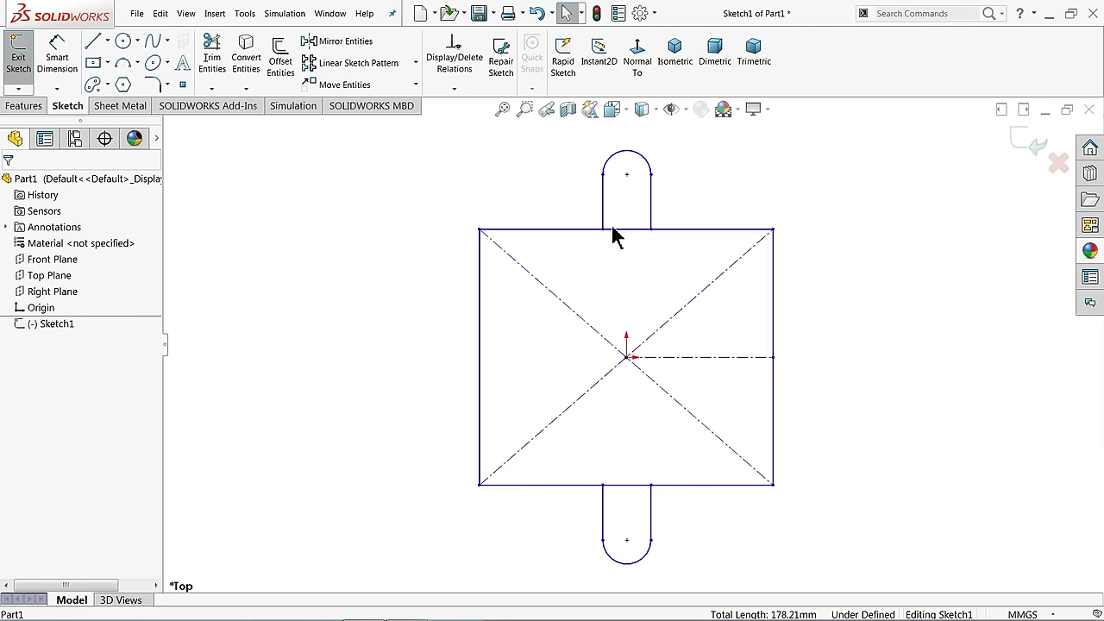
Step: Draw hole circles at the arc centres of the top and bottom tabs
left_click(124, 45)
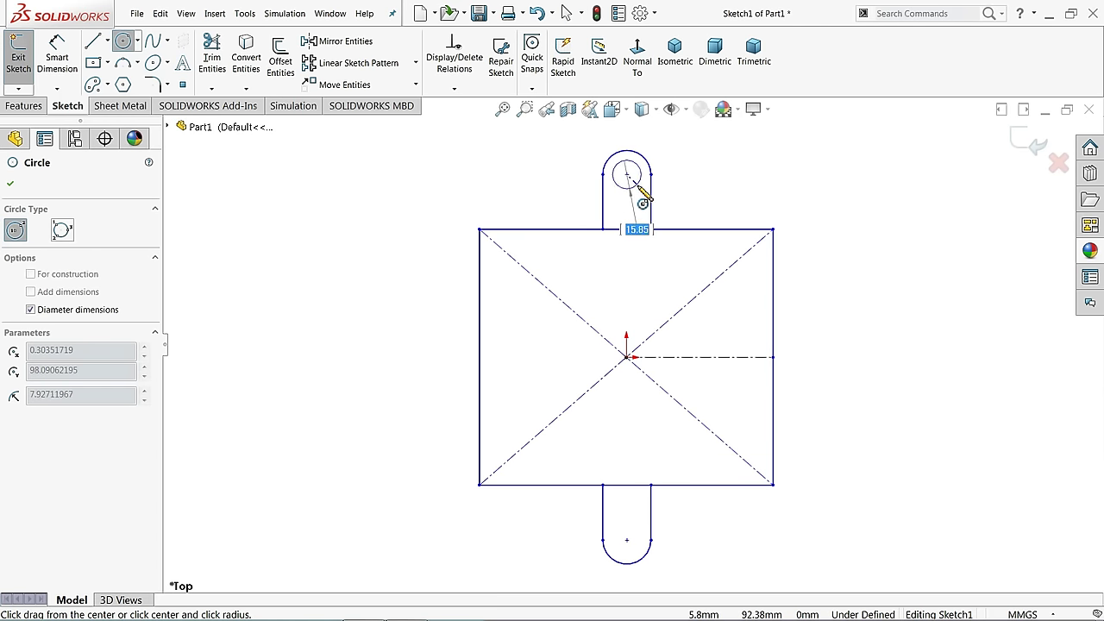
left_click_drag(626, 174, 637, 184)
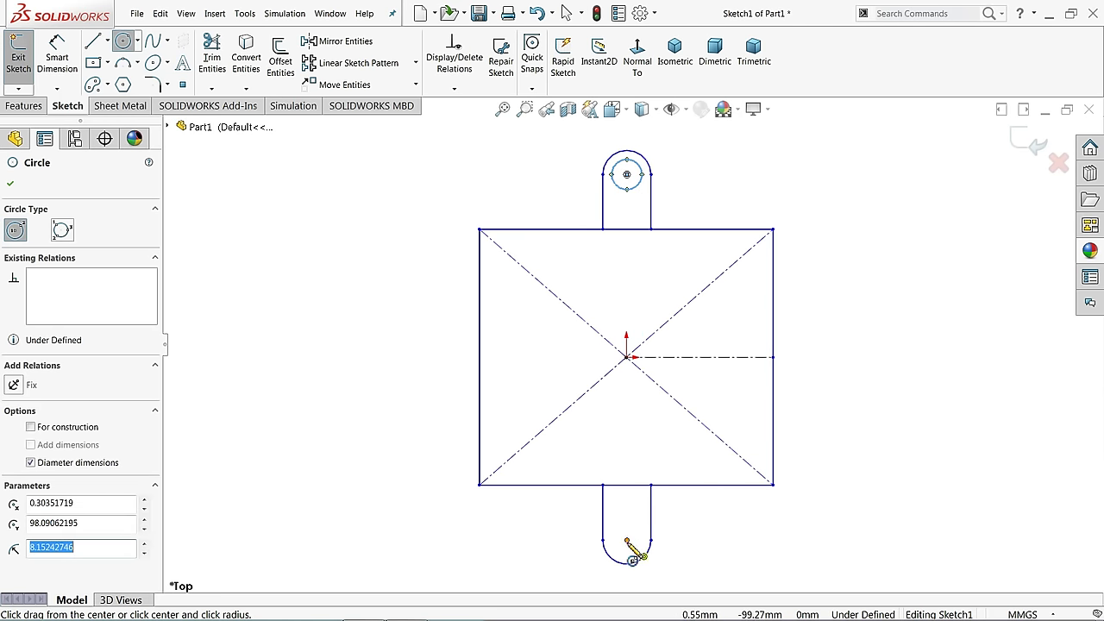
left_click_drag(627, 540, 628, 529)
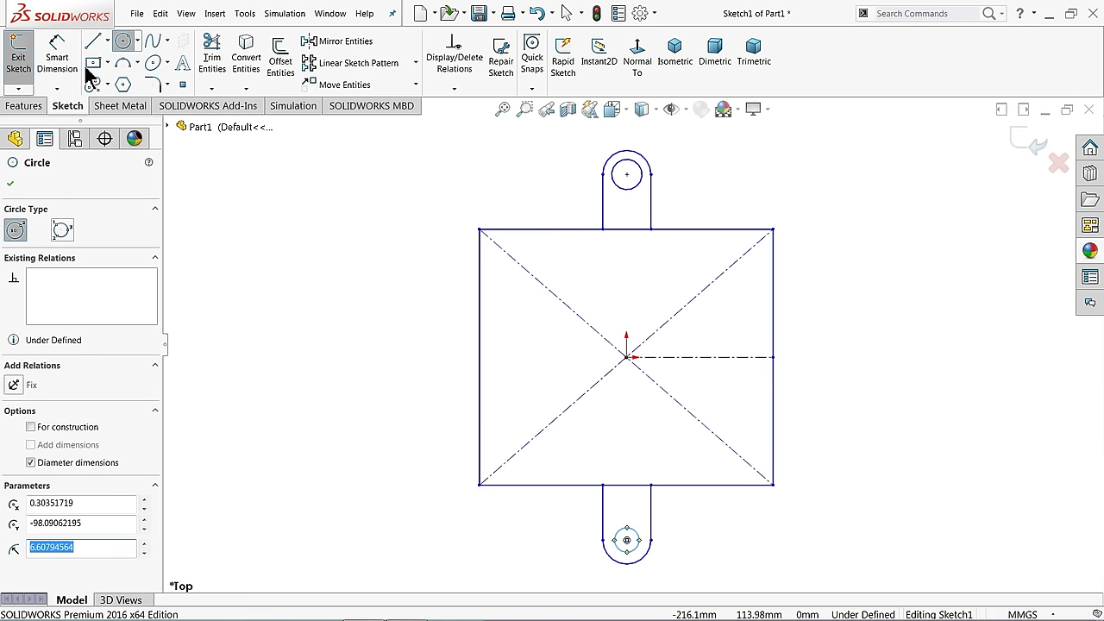
left_click(57, 56)
Step: Dimension the rectangle's left edge to a 100 mm height
left_click(480, 372)
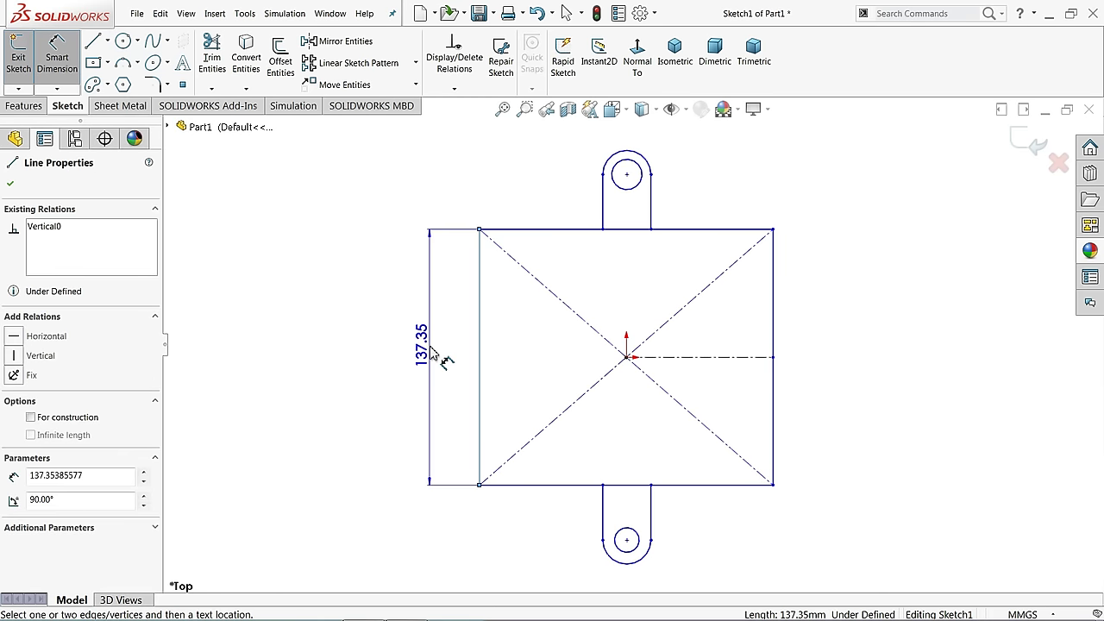
left_click(434, 356)
type("100")
key("Return")
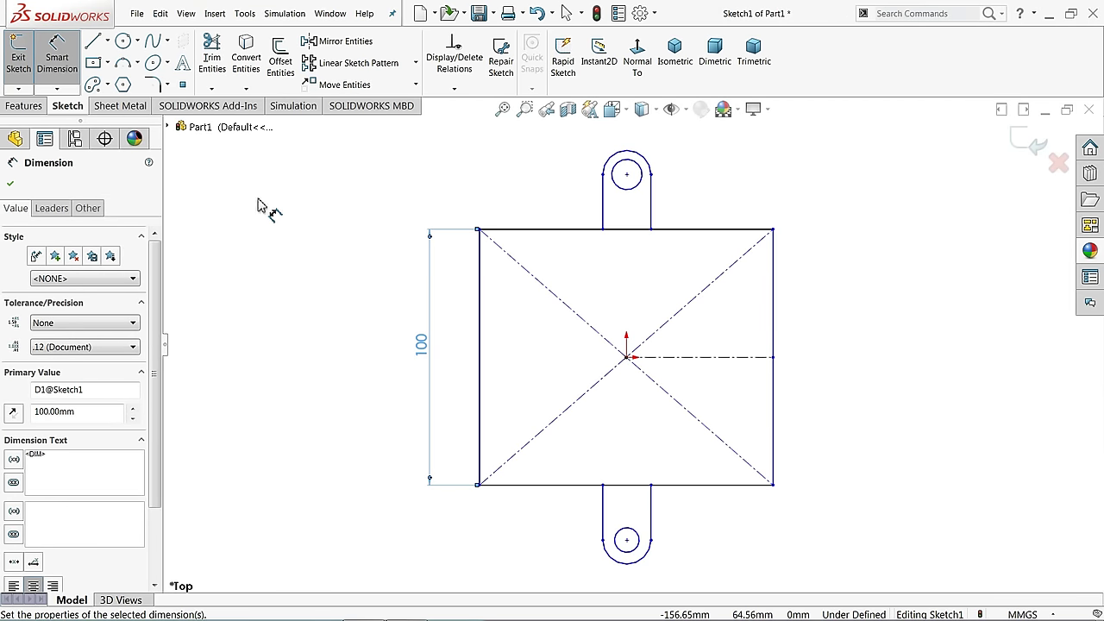
Step: Dimension the upper tab's side at 30 mm length
scroll(677, 164, "down", 1)
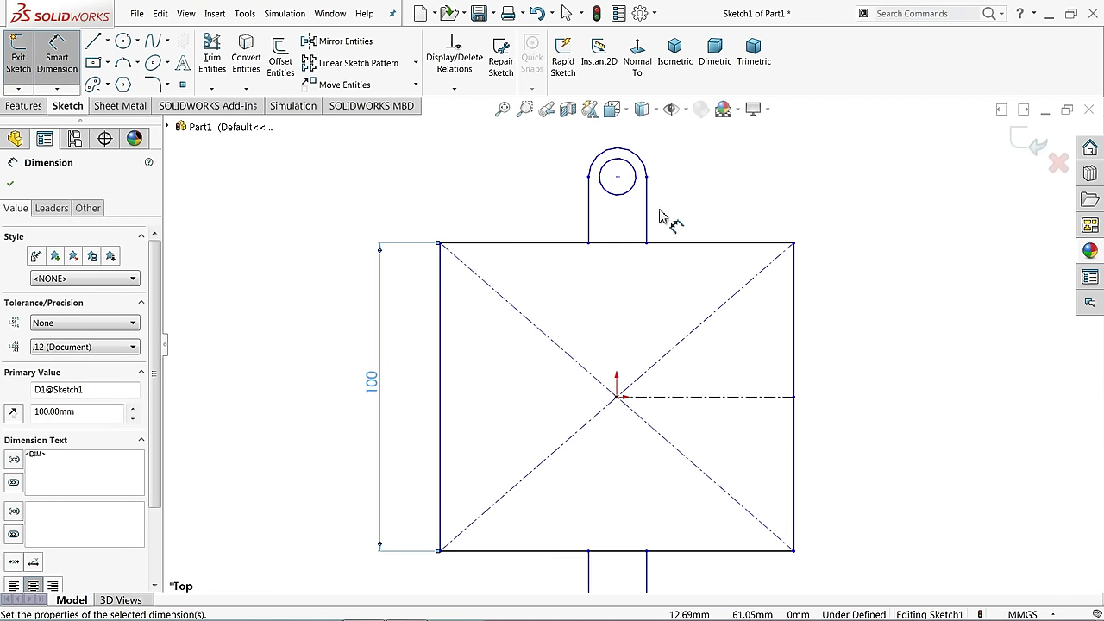
left_click(650, 215)
left_click(688, 214)
type("3")
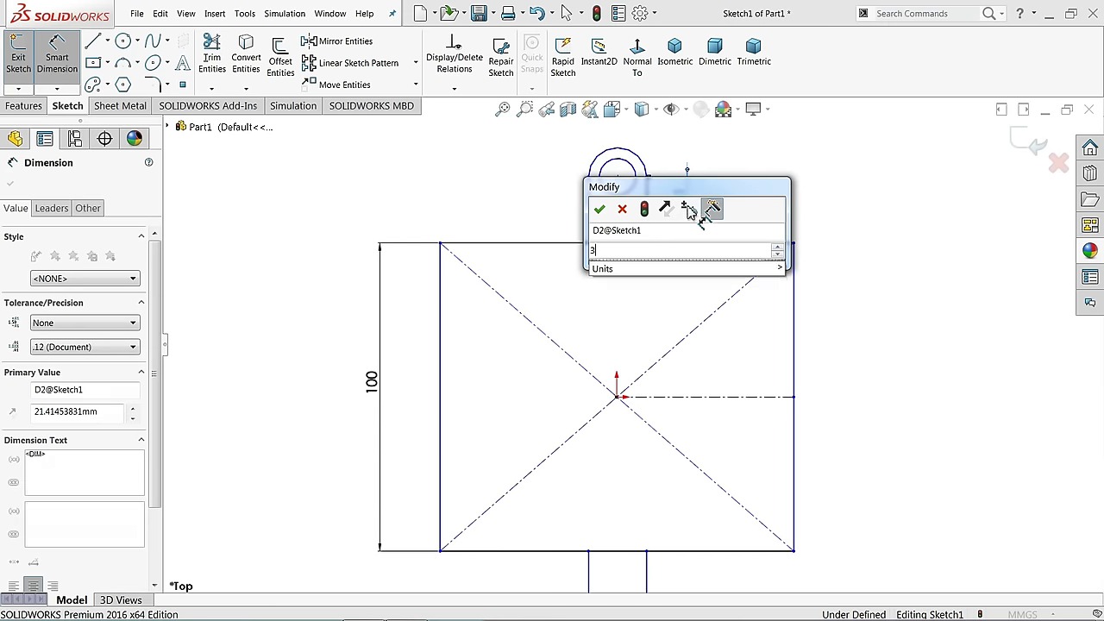
key("Return")
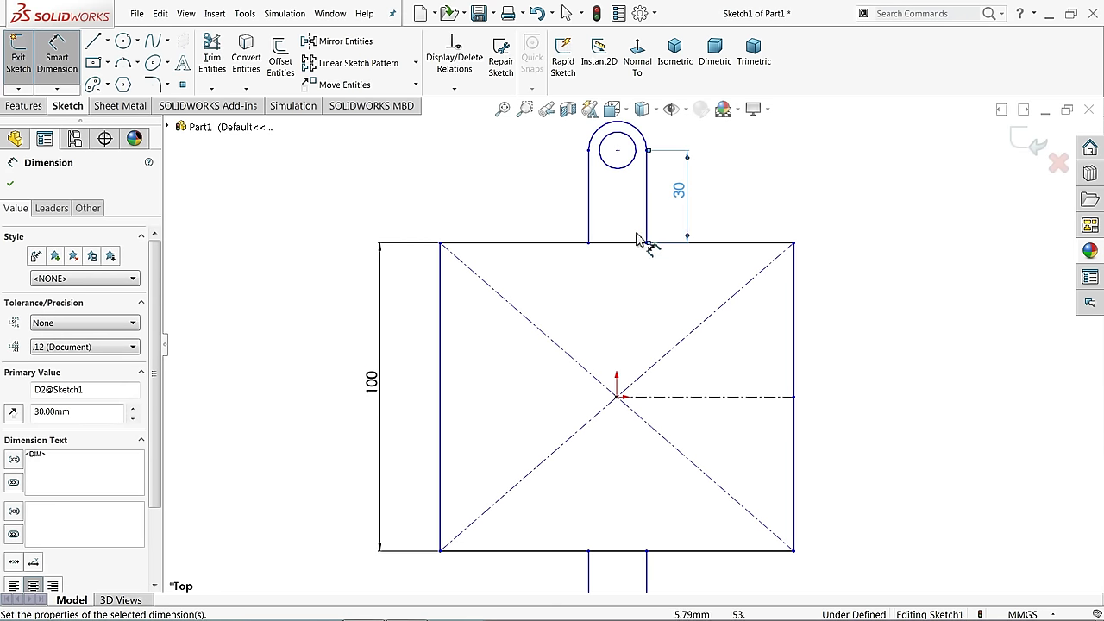
Step: Give the upper tab an R10 end radius and a Ø10 hole
scroll(638, 239, "down", 1)
scroll(627, 185, "down", 1)
left_click(619, 187)
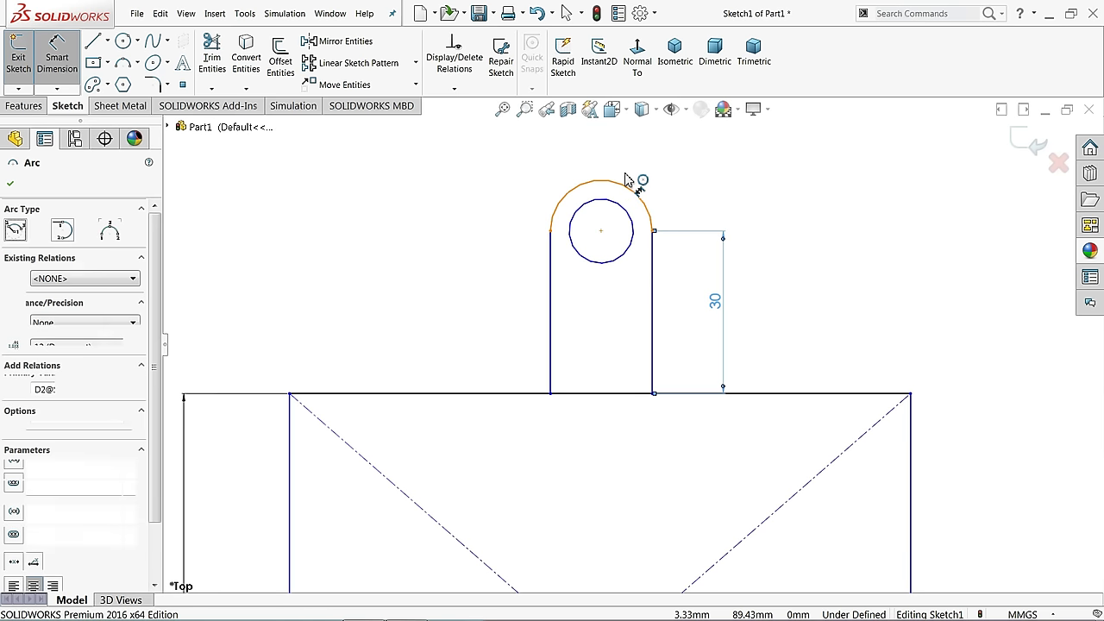
left_click(657, 166)
type("10")
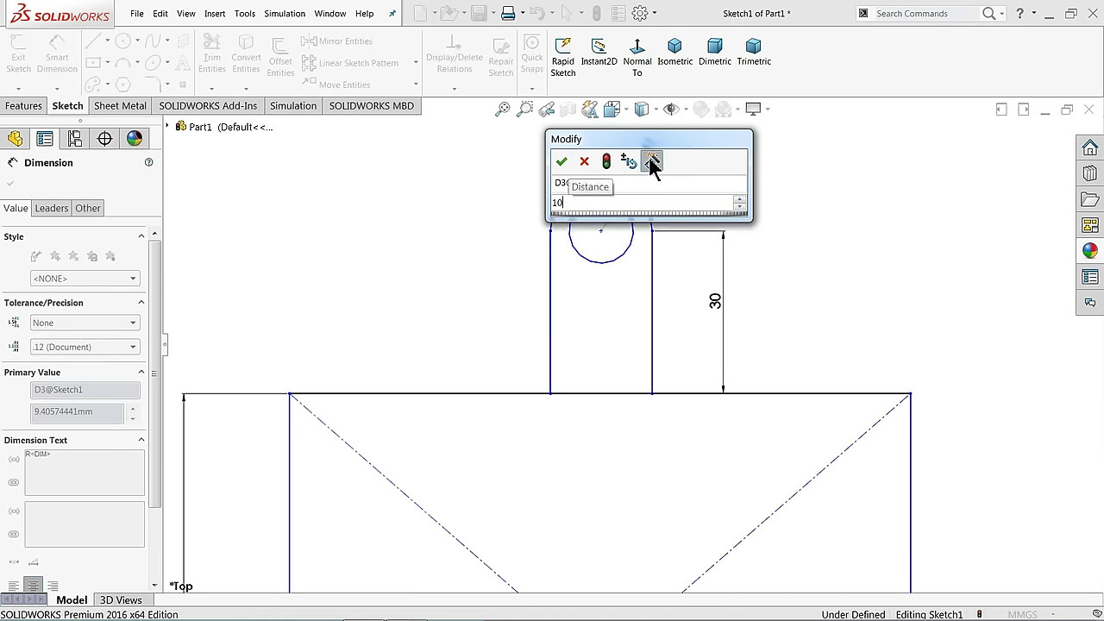
key("Return")
left_click(572, 210)
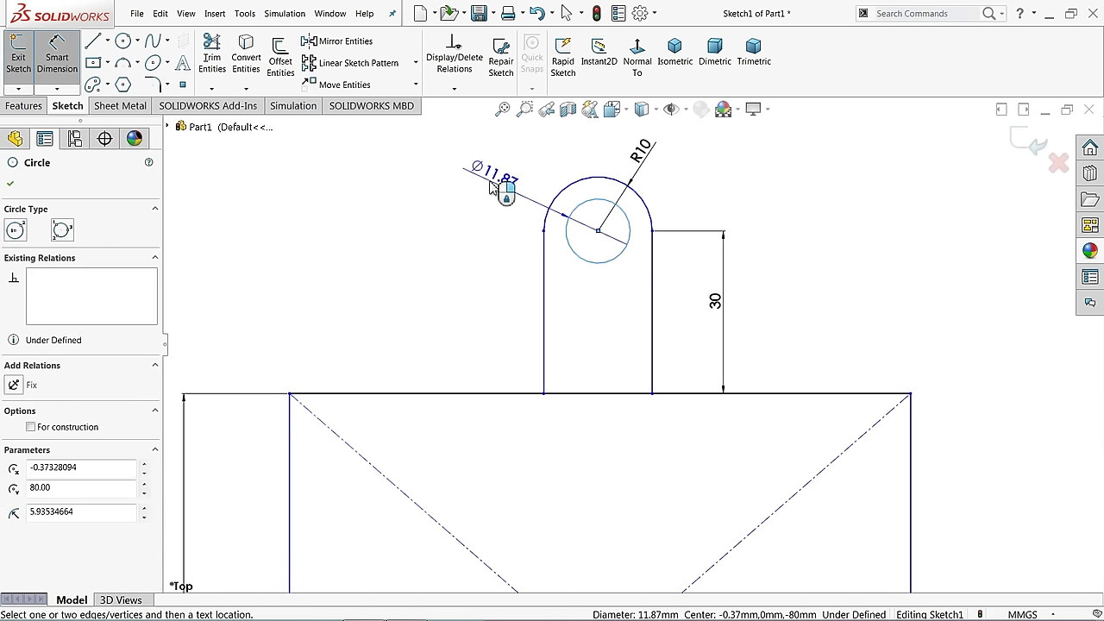
left_click(499, 185)
key("Return")
type("10")
key("Return")
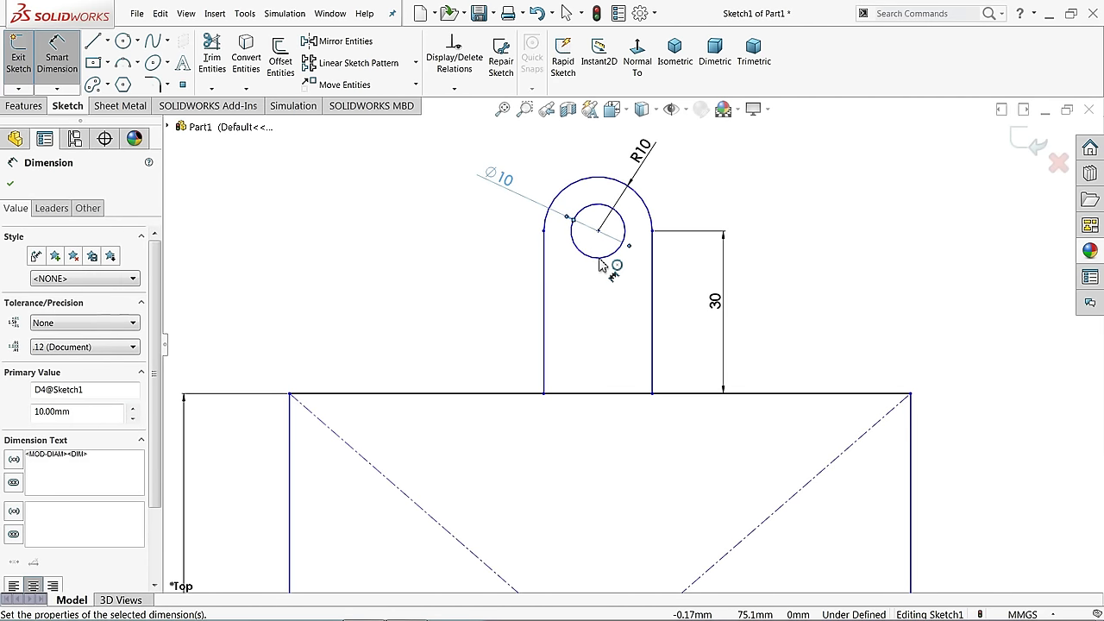
Step: Set the lower tab's hole diameter to Ø10
scroll(655, 512, "up", 3)
scroll(656, 511, "up", 1)
scroll(655, 511, "up", 2)
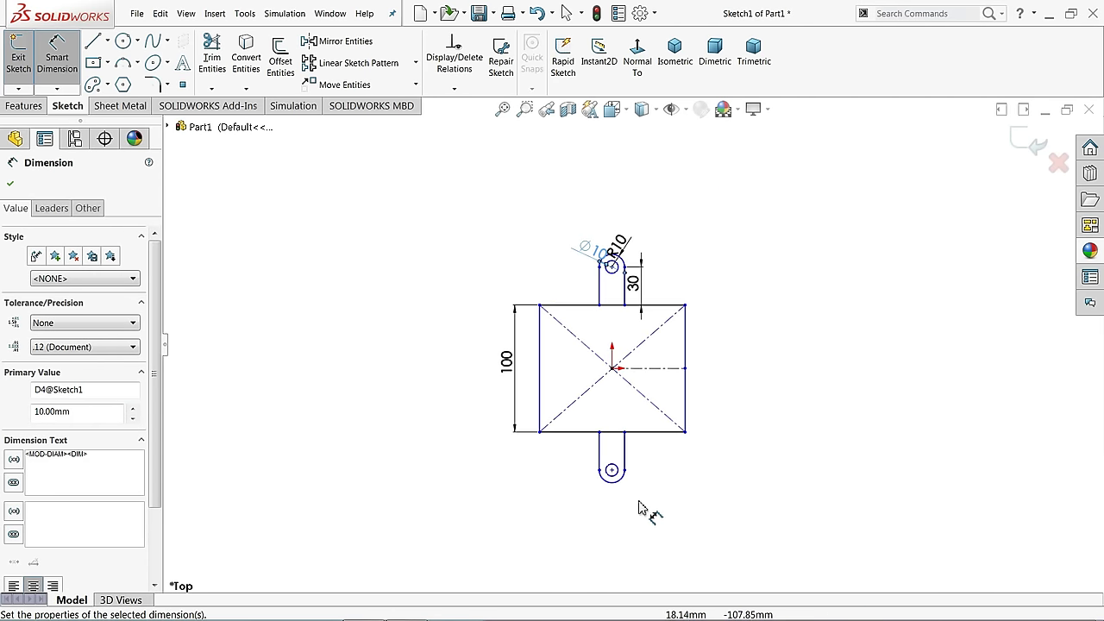
scroll(645, 509, "down", 3)
scroll(625, 444, "down", 2)
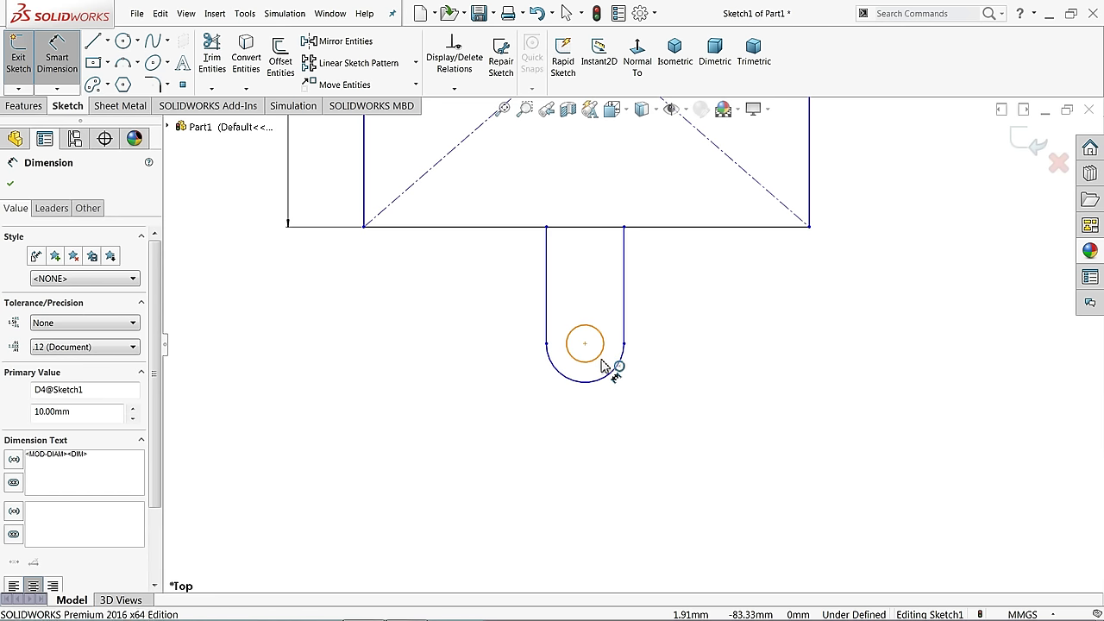
left_click(597, 364)
left_click(656, 398)
type("10")
key("Return")
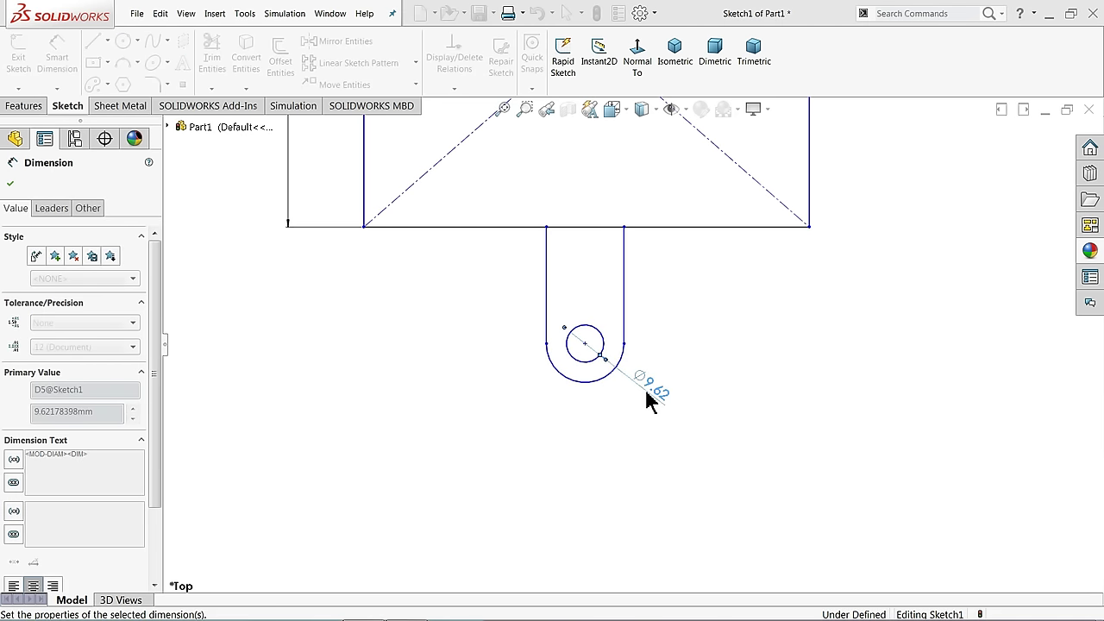
Step: Add the lower tab's radius and length as driven dimensions
left_click(614, 370)
left_click(527, 434)
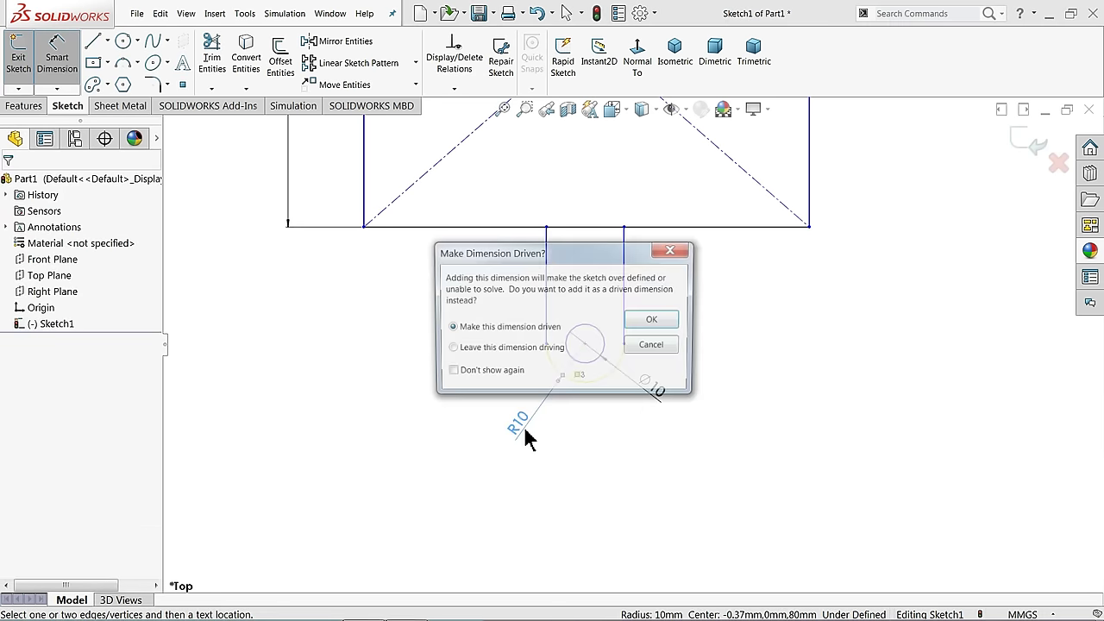
left_click(650, 320)
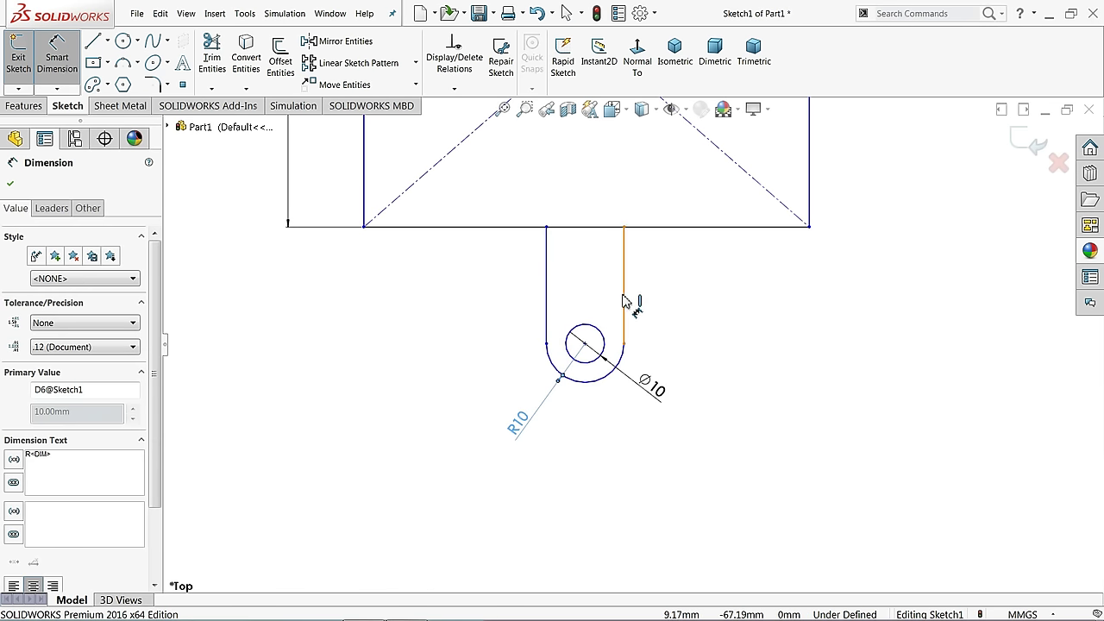
left_click(624, 301)
left_click(681, 293)
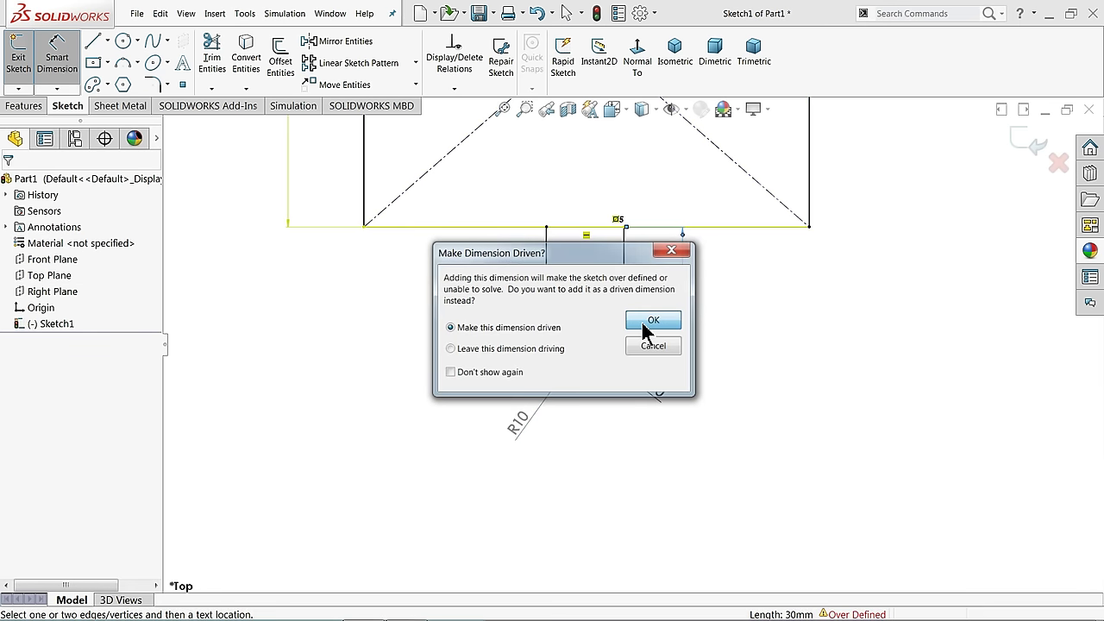
left_click(653, 320)
scroll(611, 247, "up", 2)
scroll(598, 190, "up", 2)
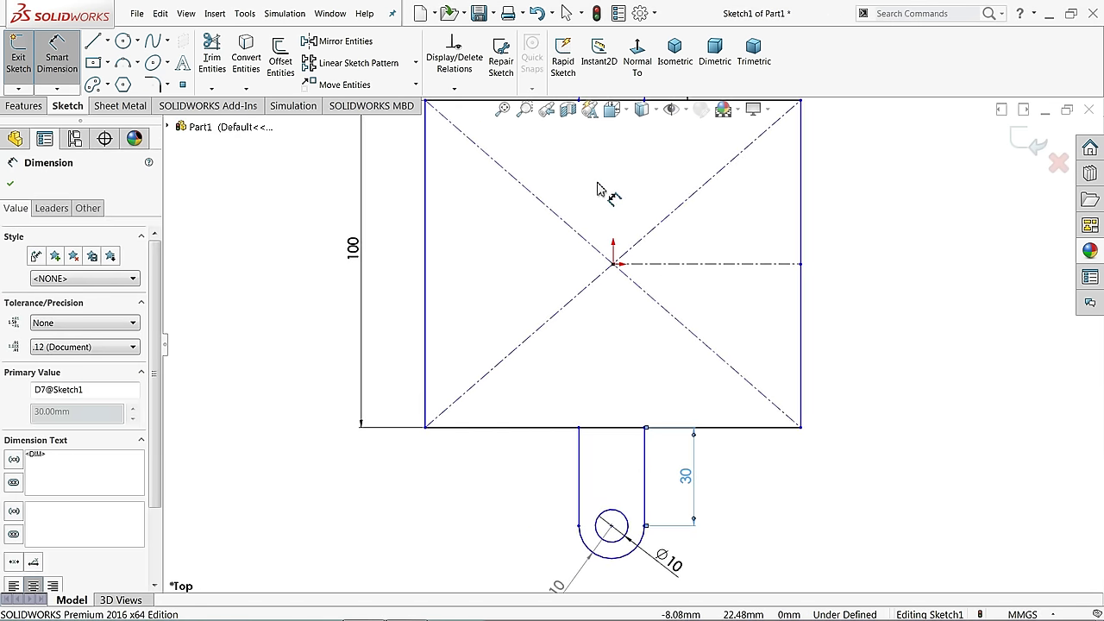
Step: Make the rectangle's top and left edges Equal to square it
left_click(426, 303)
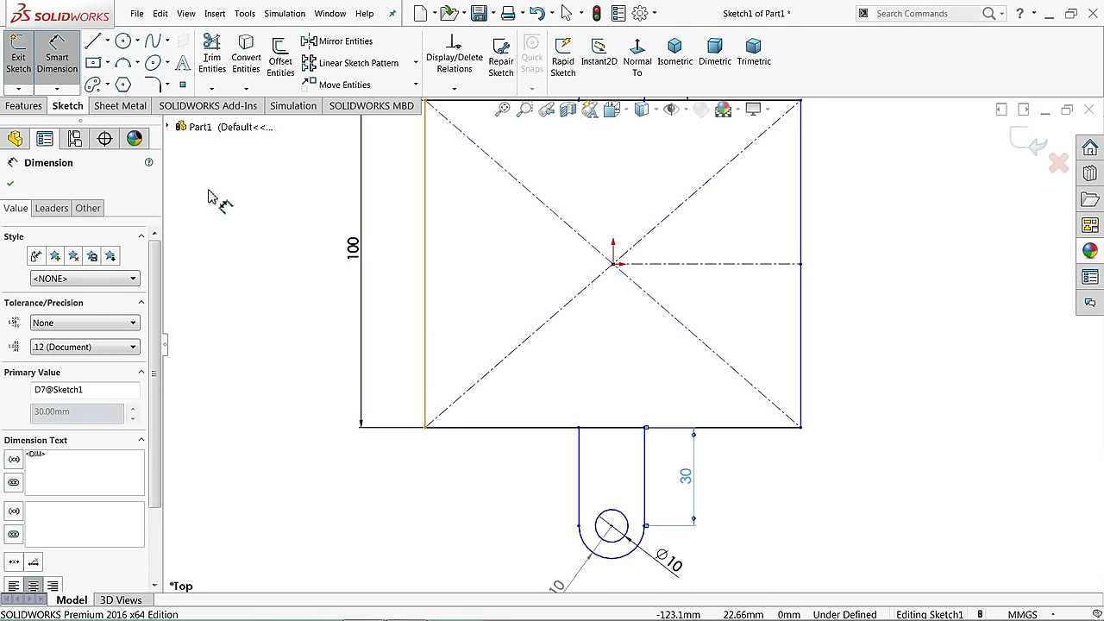
key("f")
right_click(248, 226)
left_click(271, 259)
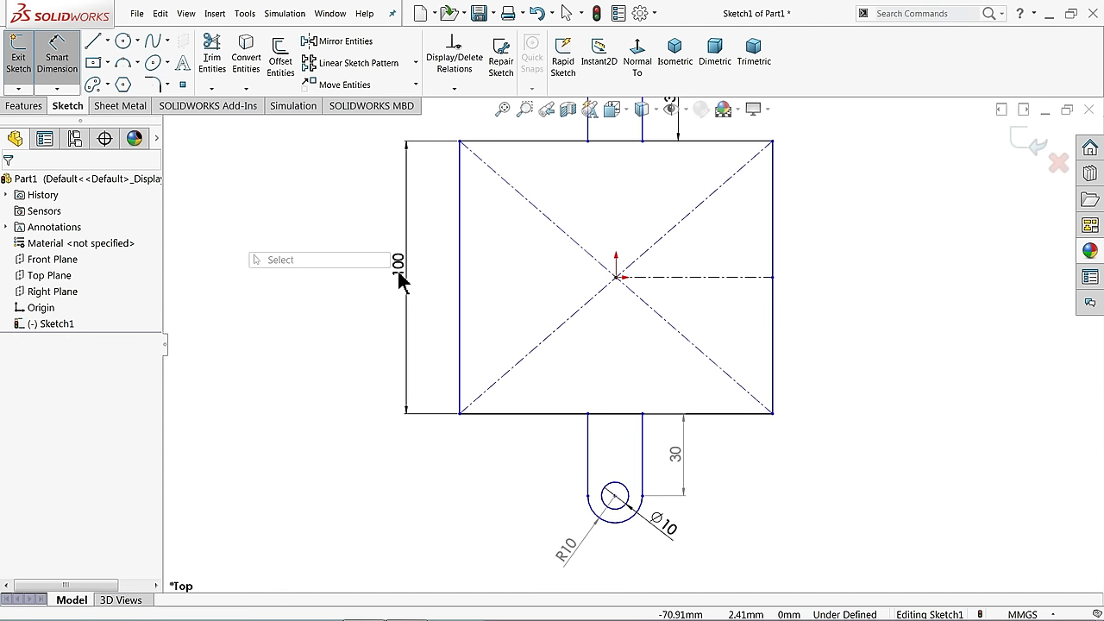
left_click(547, 206)
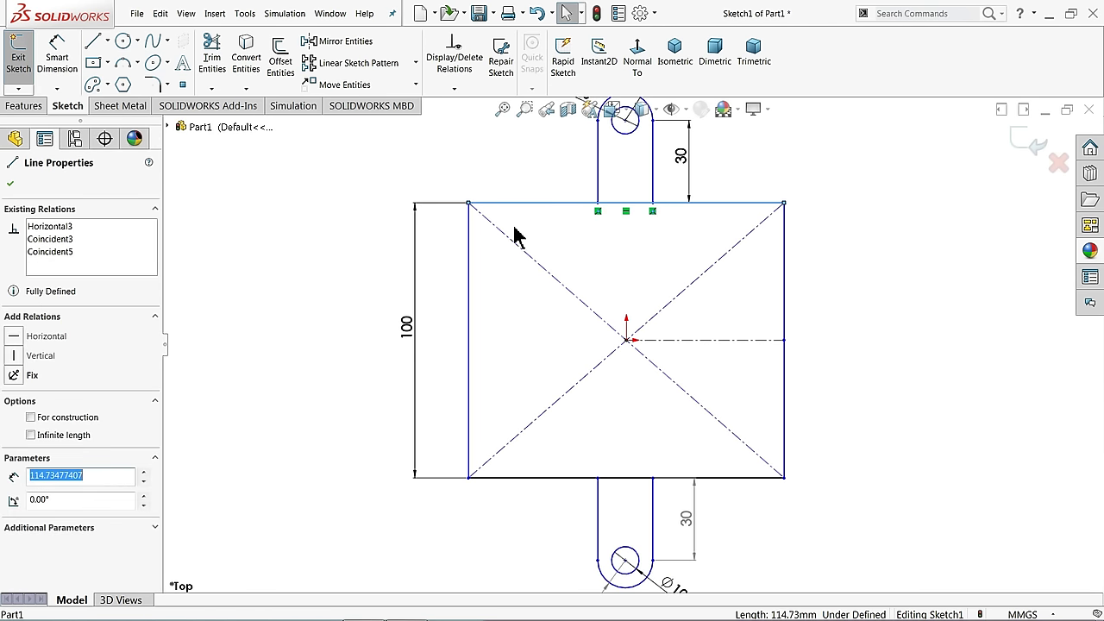
left_click(467, 261, "ctrl")
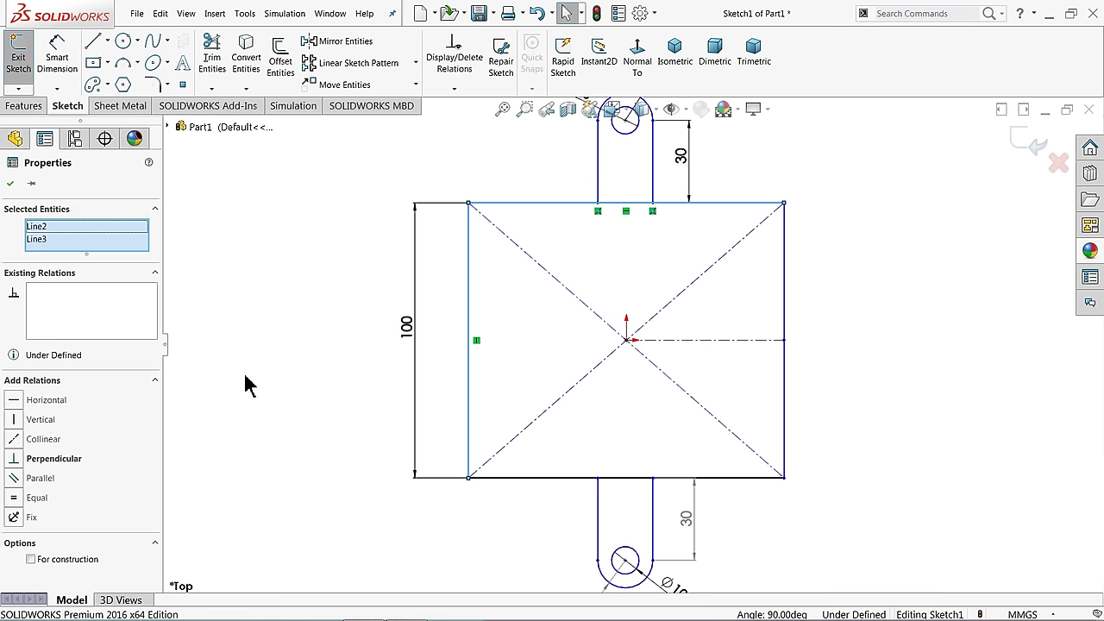
left_click(38, 500)
left_click(271, 376)
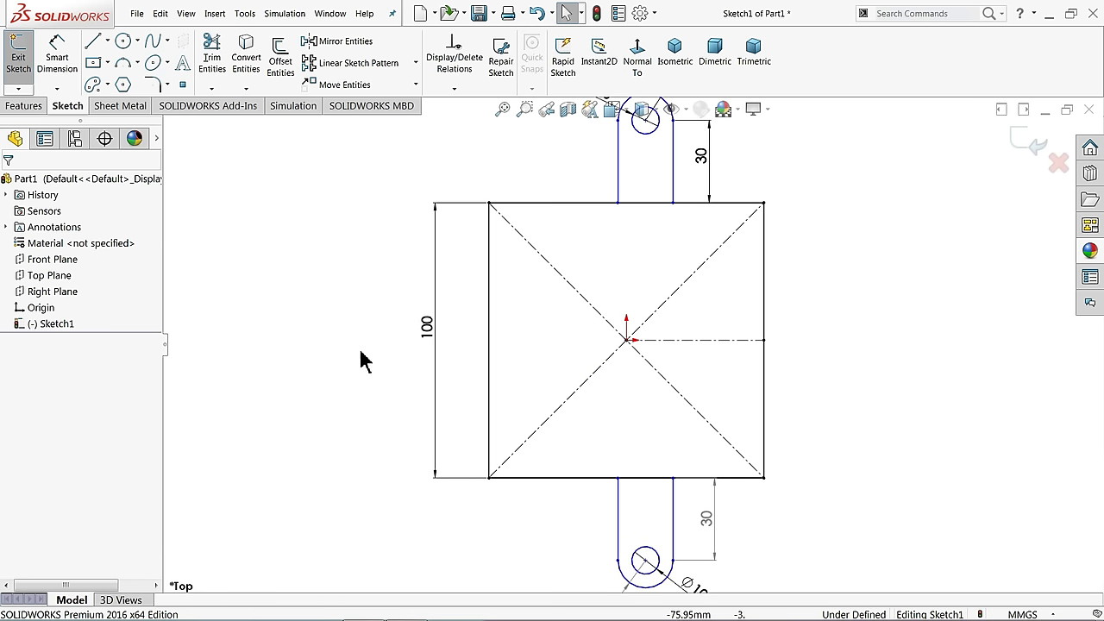
Step: Add a Vertical relation between the upper hole centre and the origin
scroll(647, 221, "down", 2)
scroll(647, 179, "up", 2)
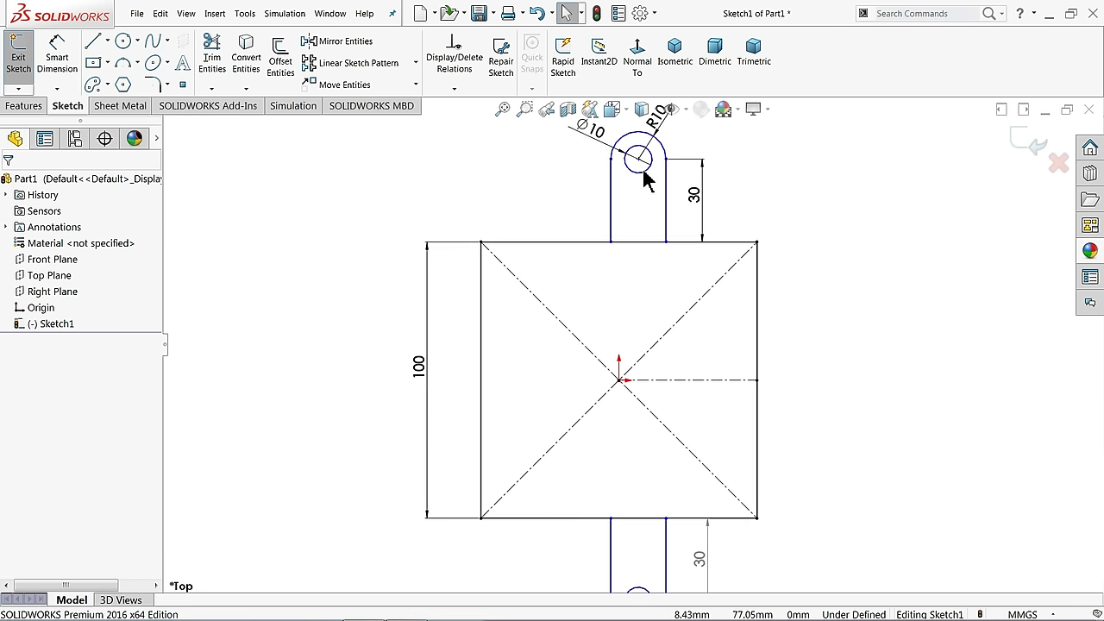
left_click(639, 160)
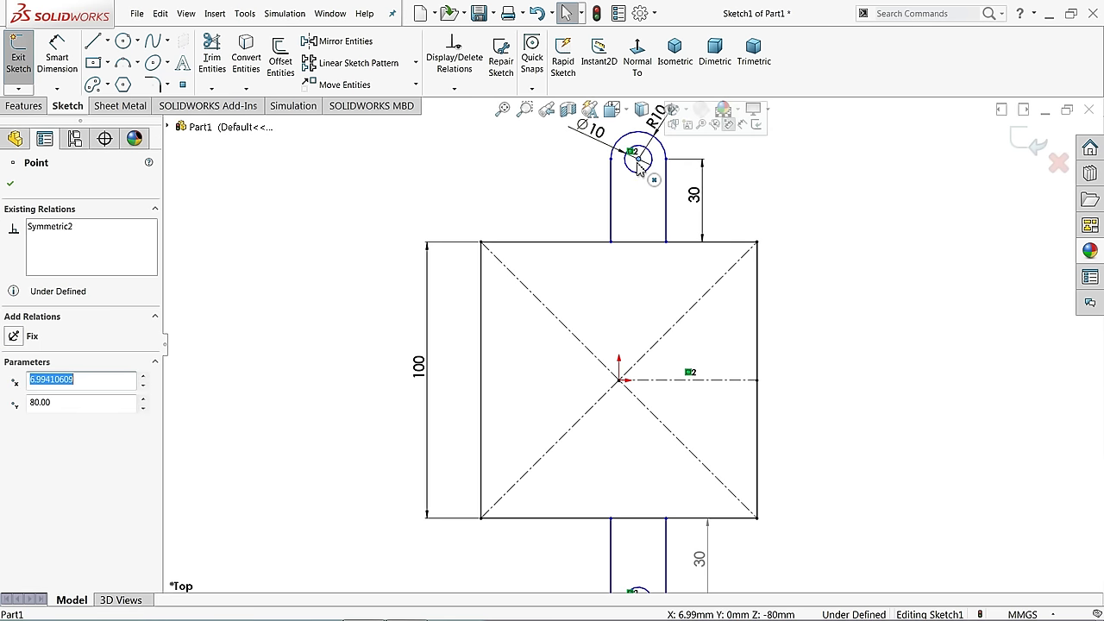
left_click(619, 381, "ctrl")
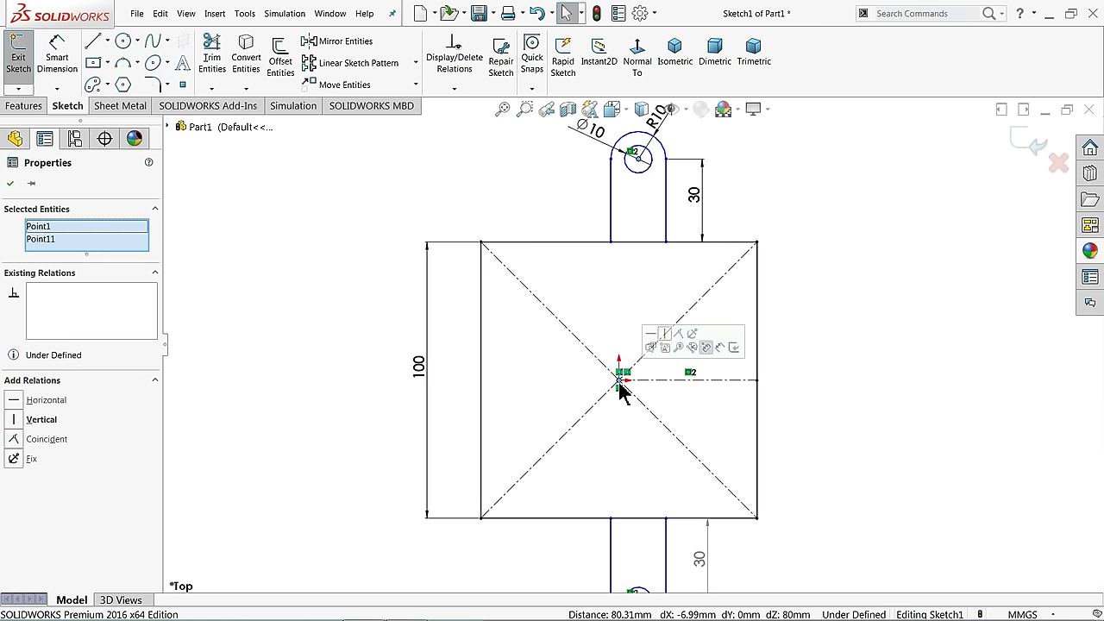
left_click(665, 336)
left_click(811, 284)
key("f")
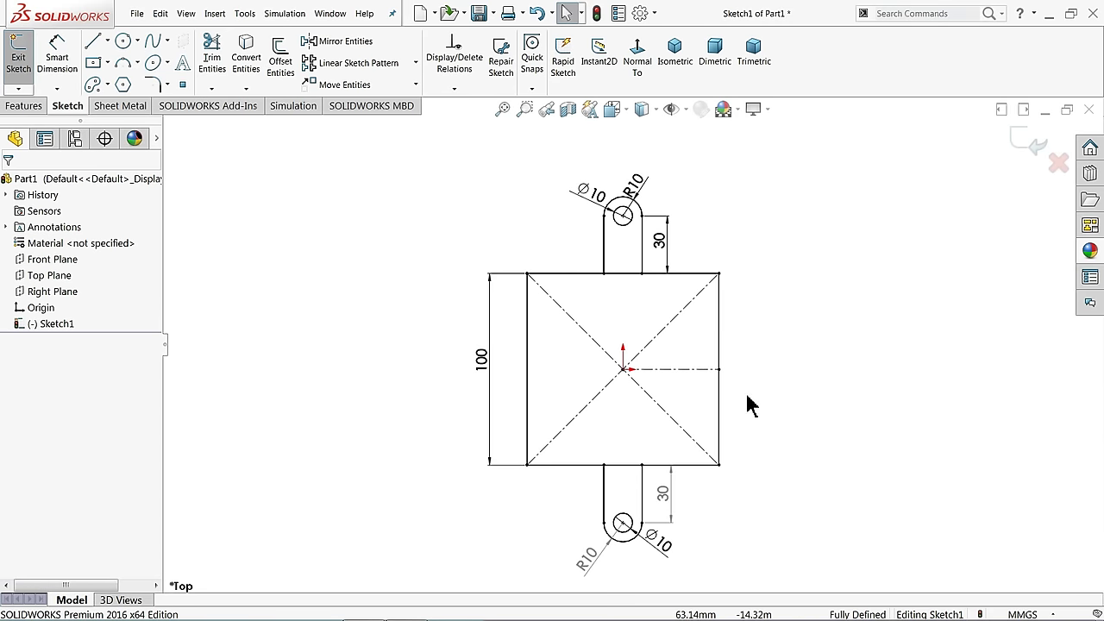
scroll(673, 472, "down", 2)
scroll(672, 472, "down", 1)
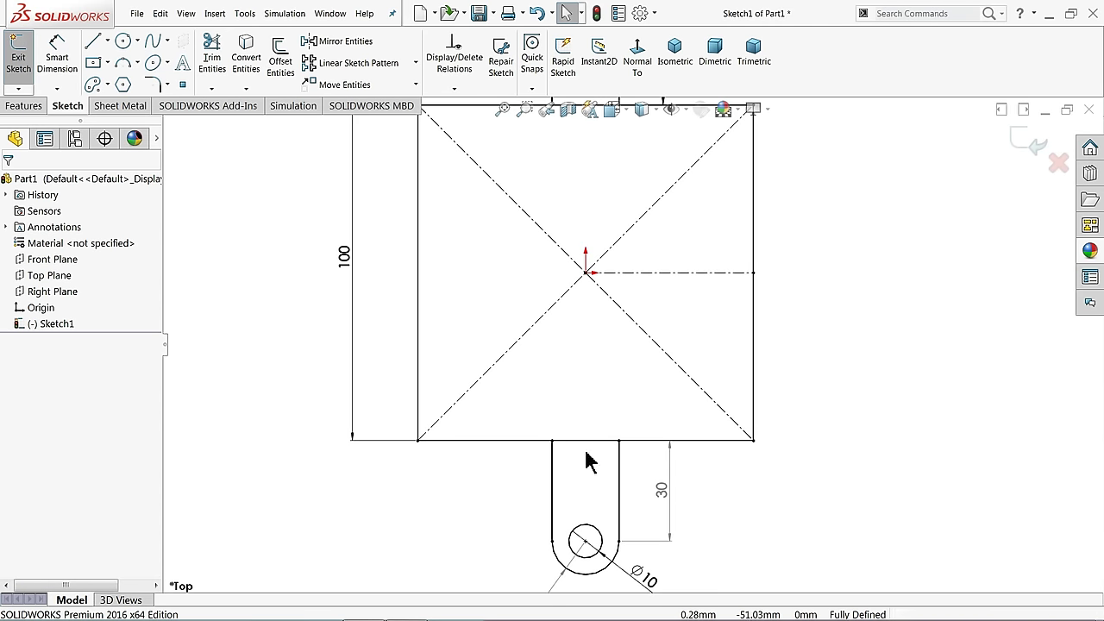
Step: Power-trim the rectangle edge segments inside both tabs into one continuous outline
left_click(211, 58)
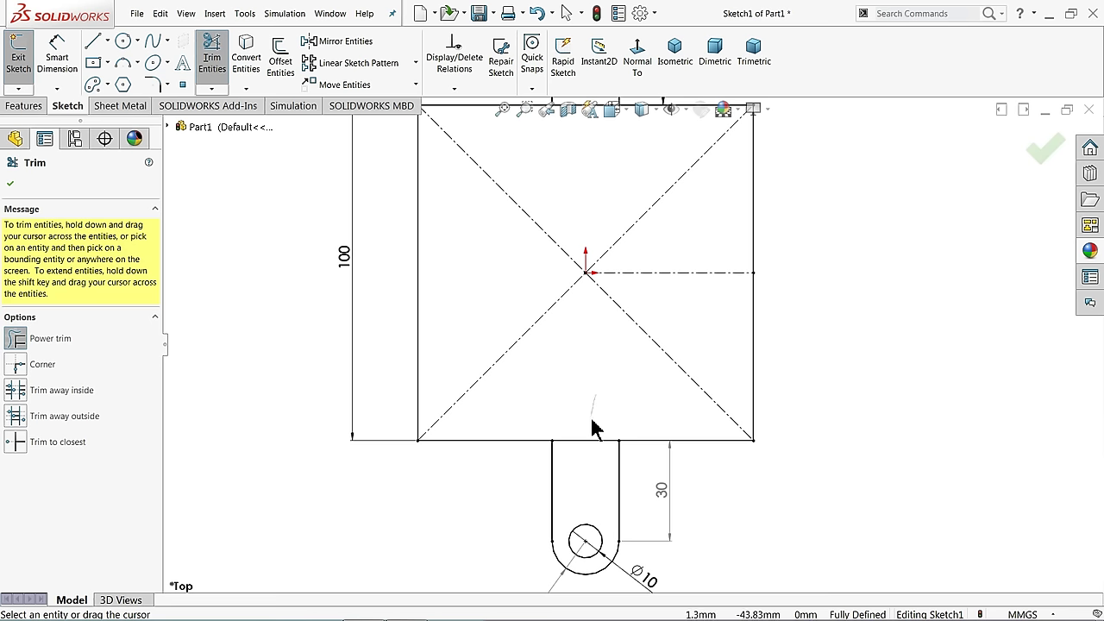
scroll(577, 423, "up", 2)
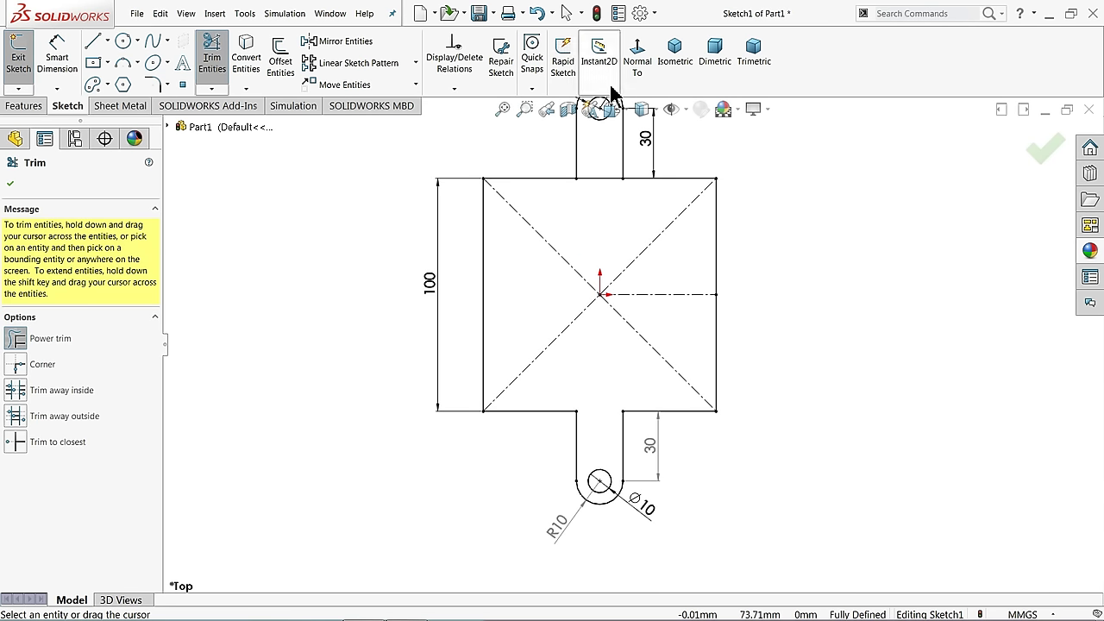
scroll(603, 52, "down", 2)
scroll(614, 269, "down", 2)
left_click_drag(589, 220, 591, 220)
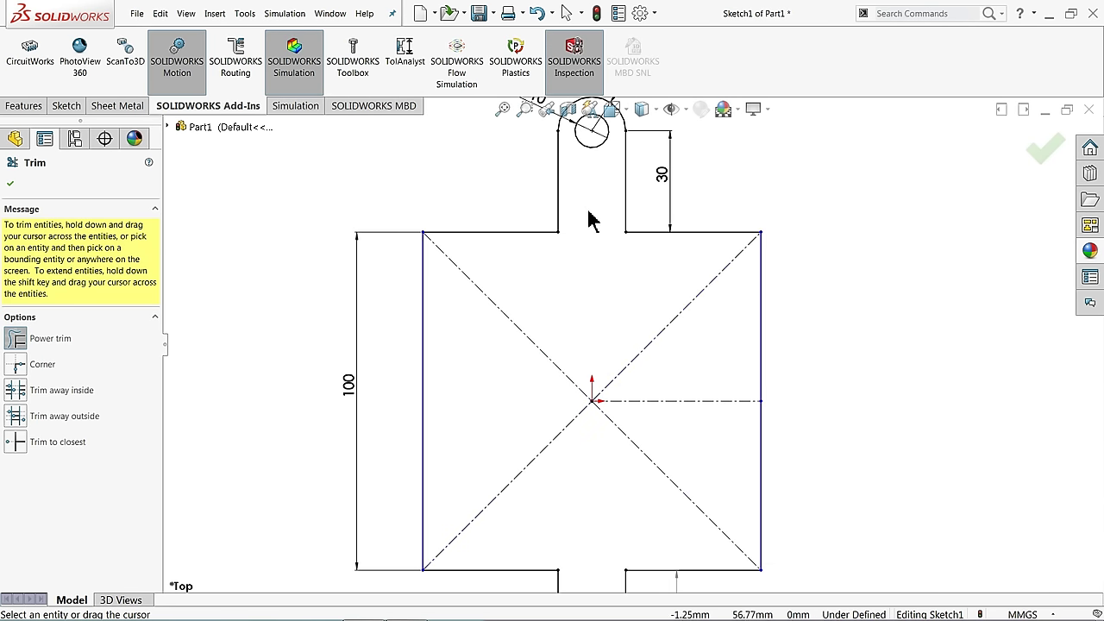
scroll(629, 285, "up", 2)
left_click(11, 182)
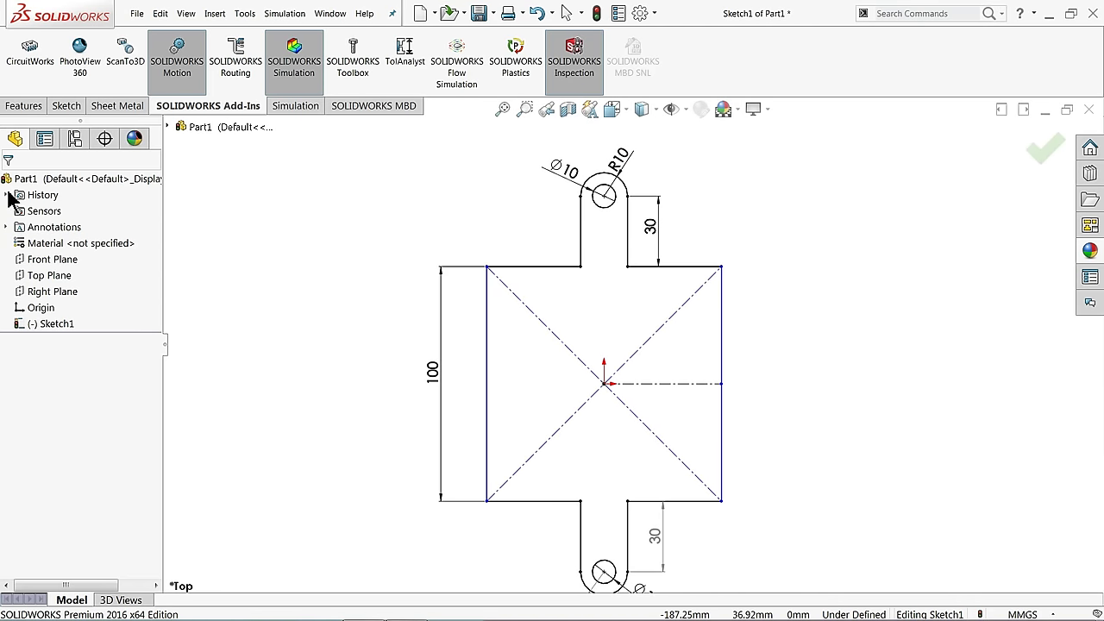
scroll(500, 354, "up", 1)
scroll(641, 405, "down", 1)
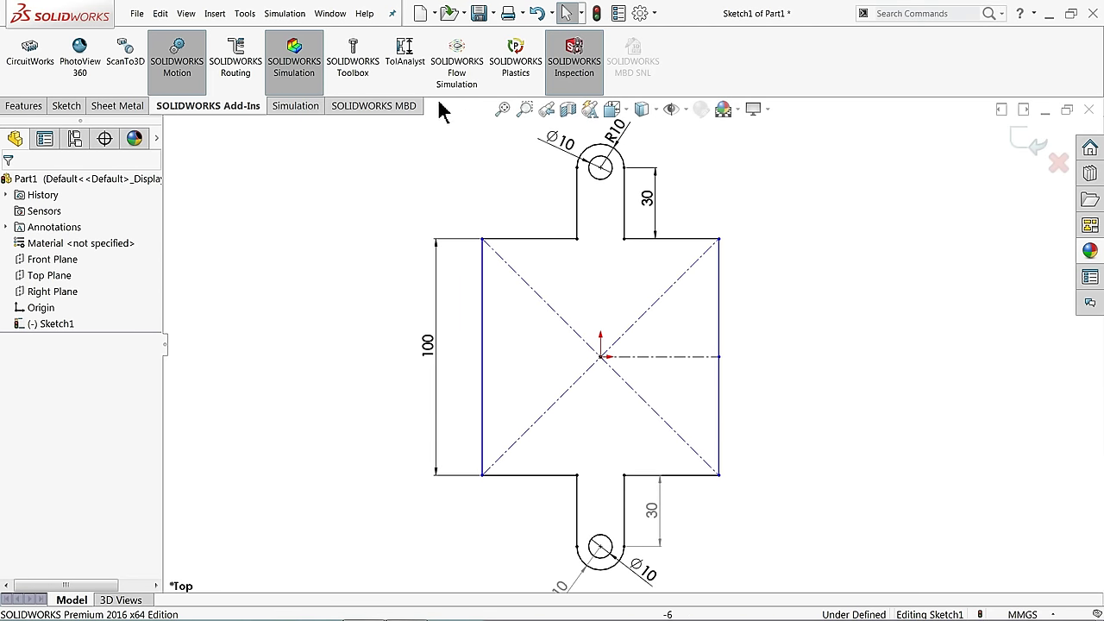
left_click(26, 106)
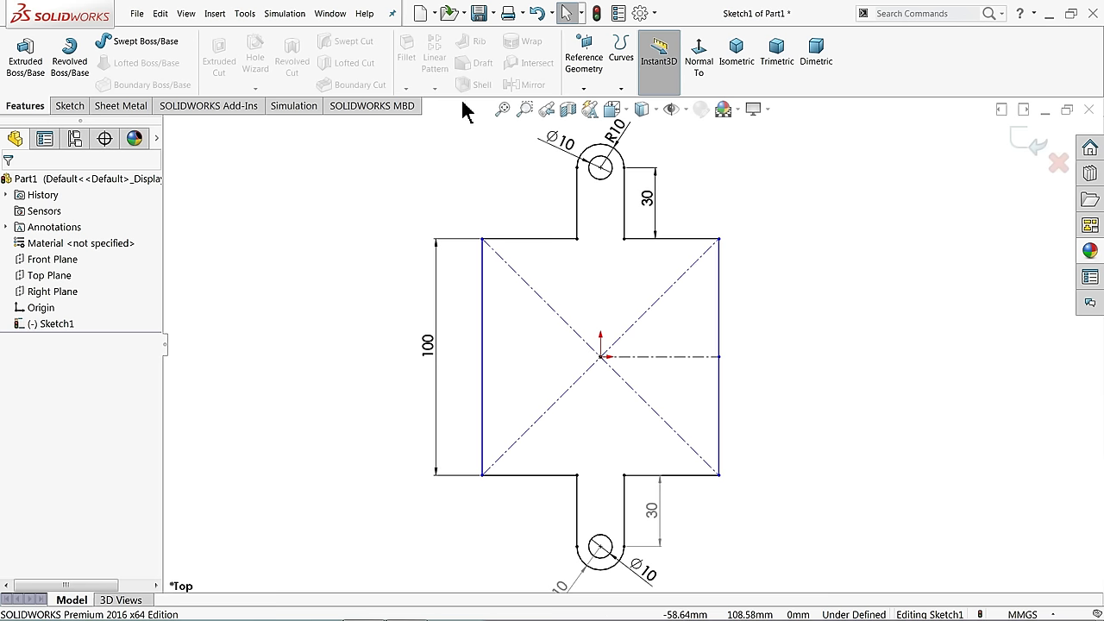
left_click(76, 107)
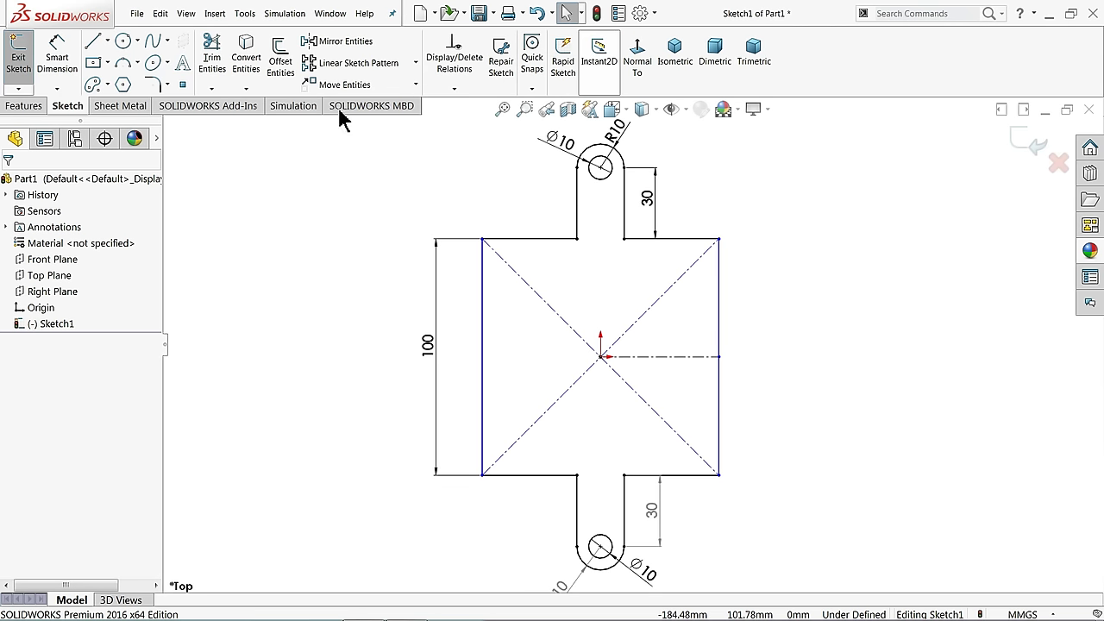
Step: Try Fully Define Sketch, calculate, then cancel it
left_click(466, 90)
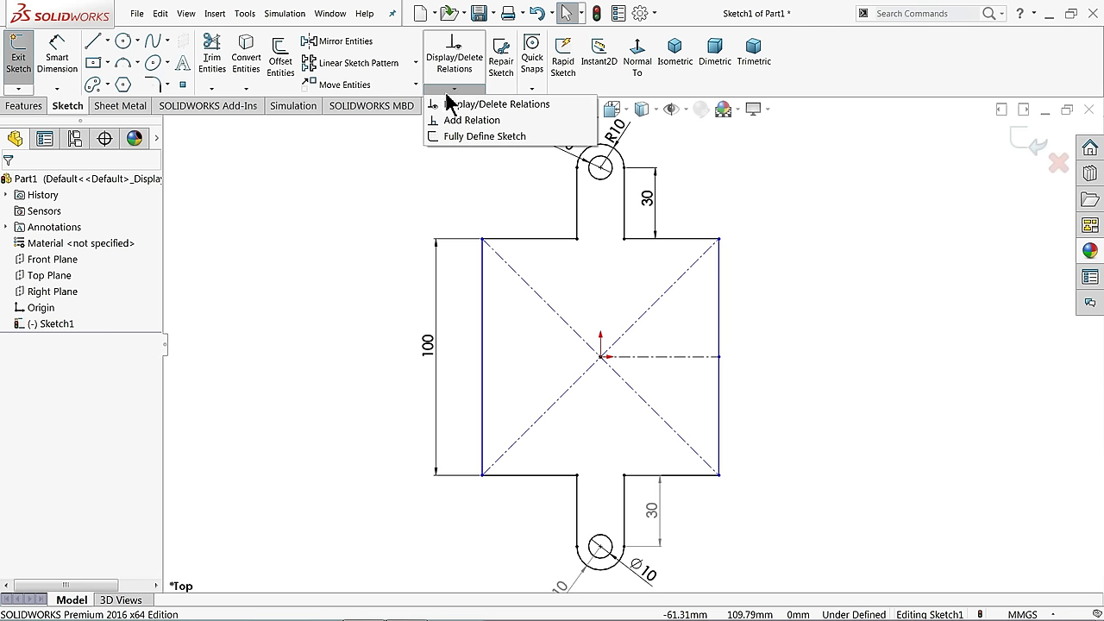
left_click(473, 136)
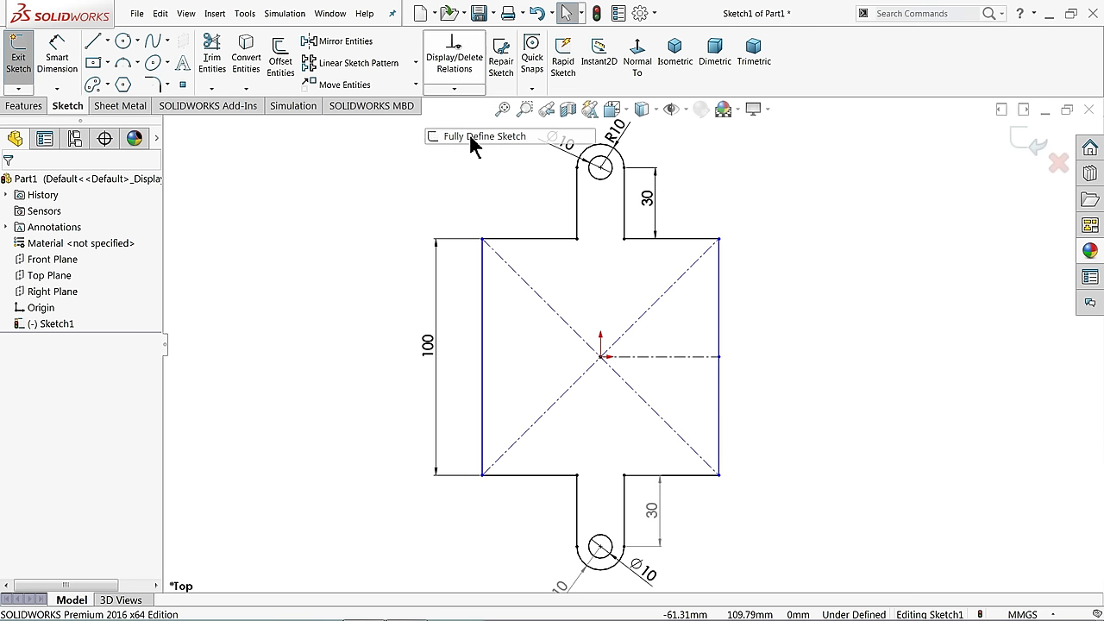
left_click(79, 265)
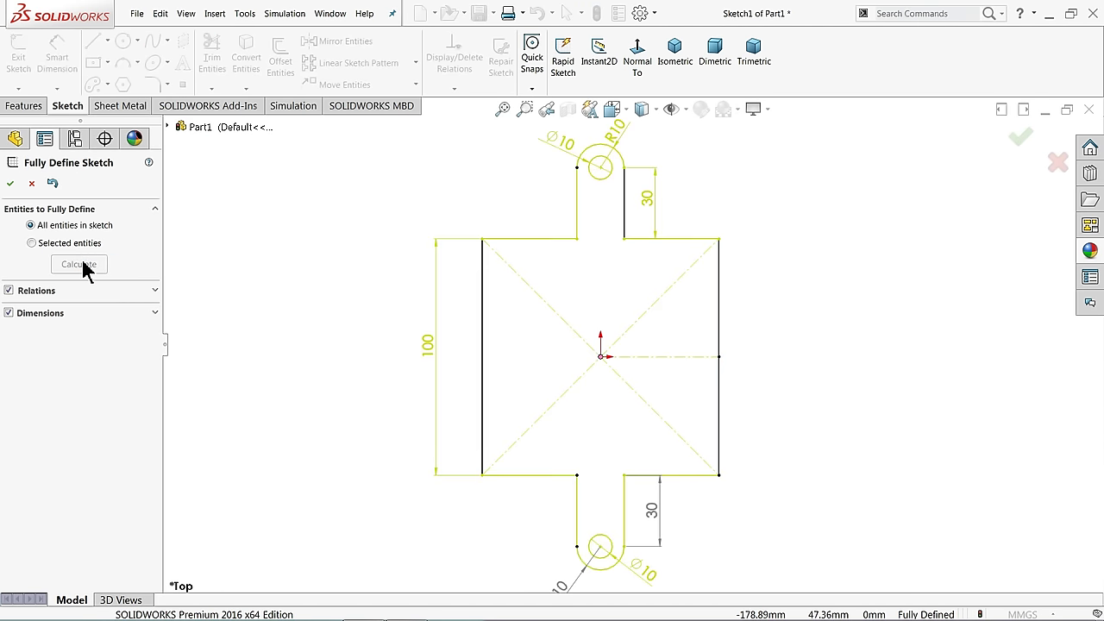
left_click(30, 184)
scroll(603, 363, "up", 2)
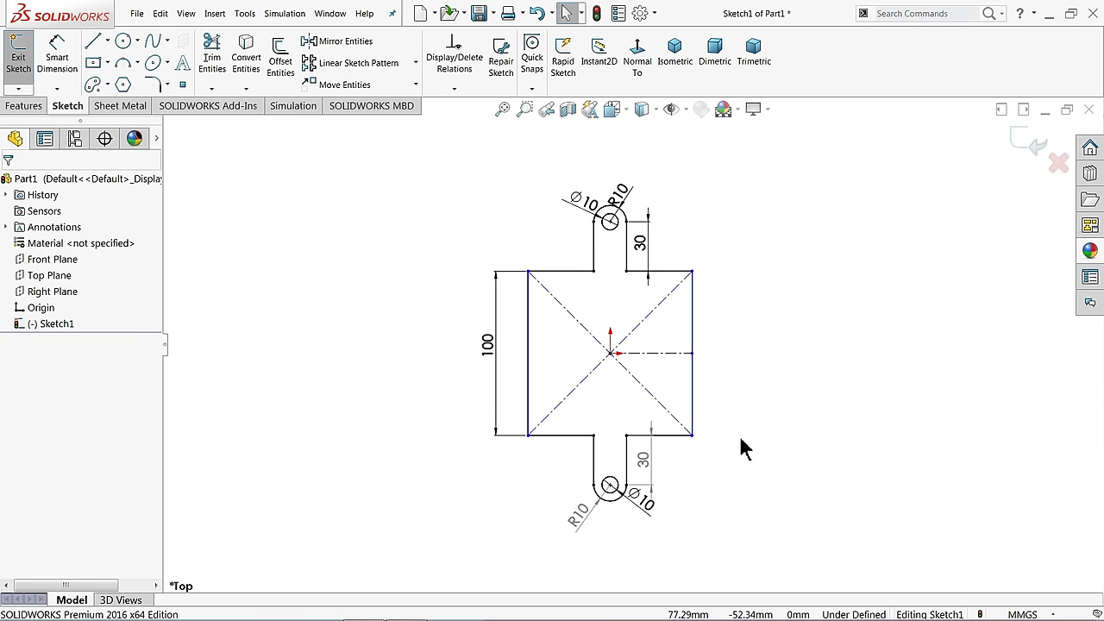
scroll(744, 448, "down", 1)
Step: Dimension the square's width between left and right sides at 100 mm and exit the sketch
left_click(52, 62)
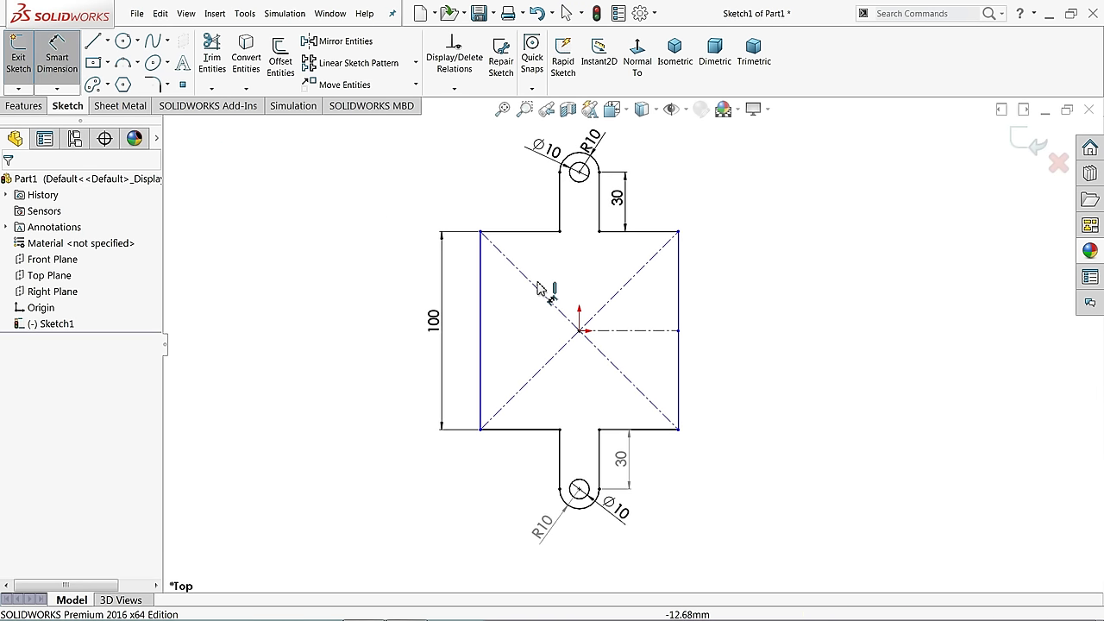
left_click(677, 345)
left_click(480, 387)
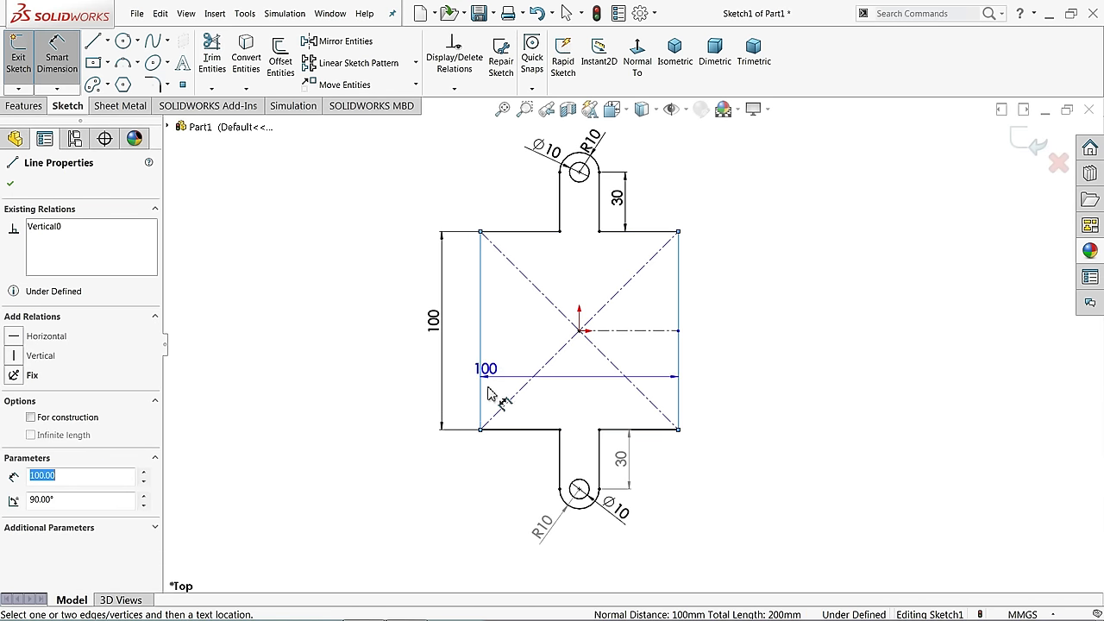
left_click(576, 543)
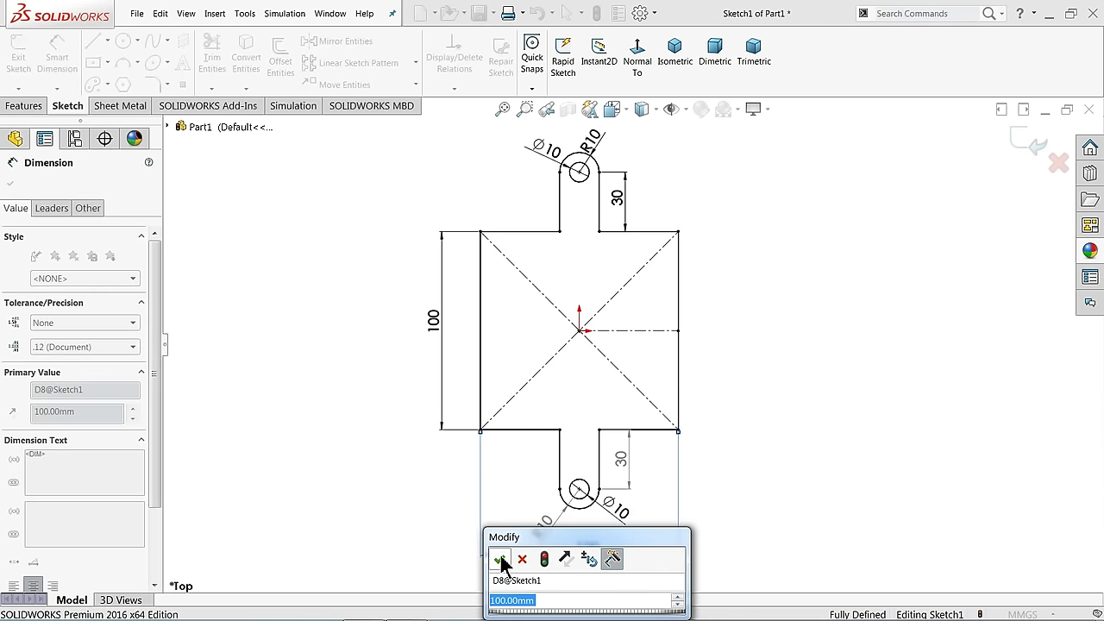
left_click(500, 560)
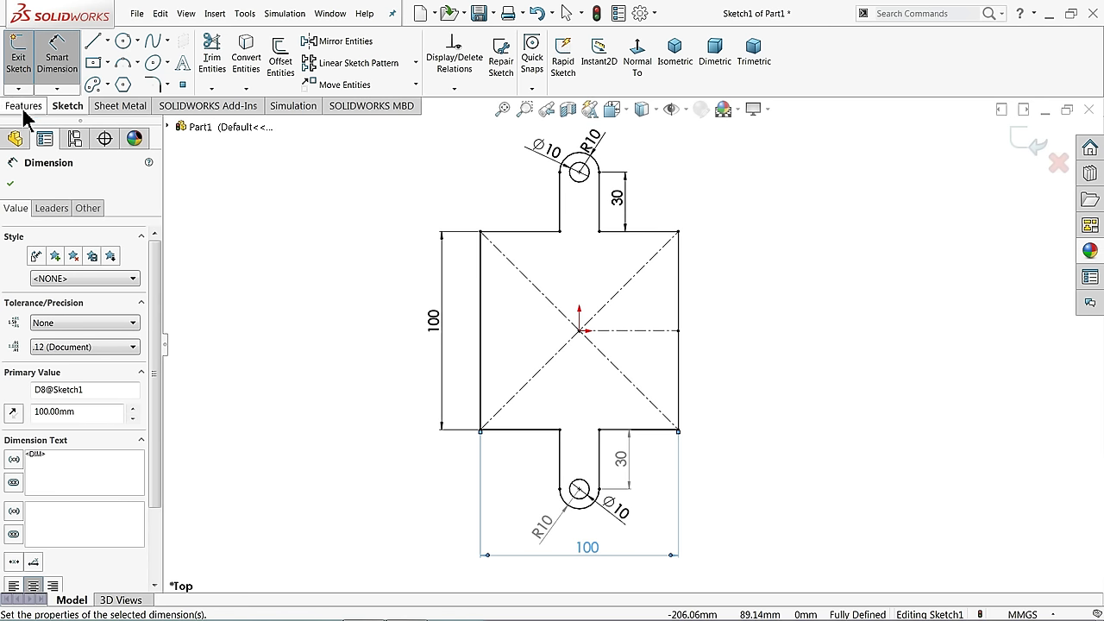
left_click(1027, 148)
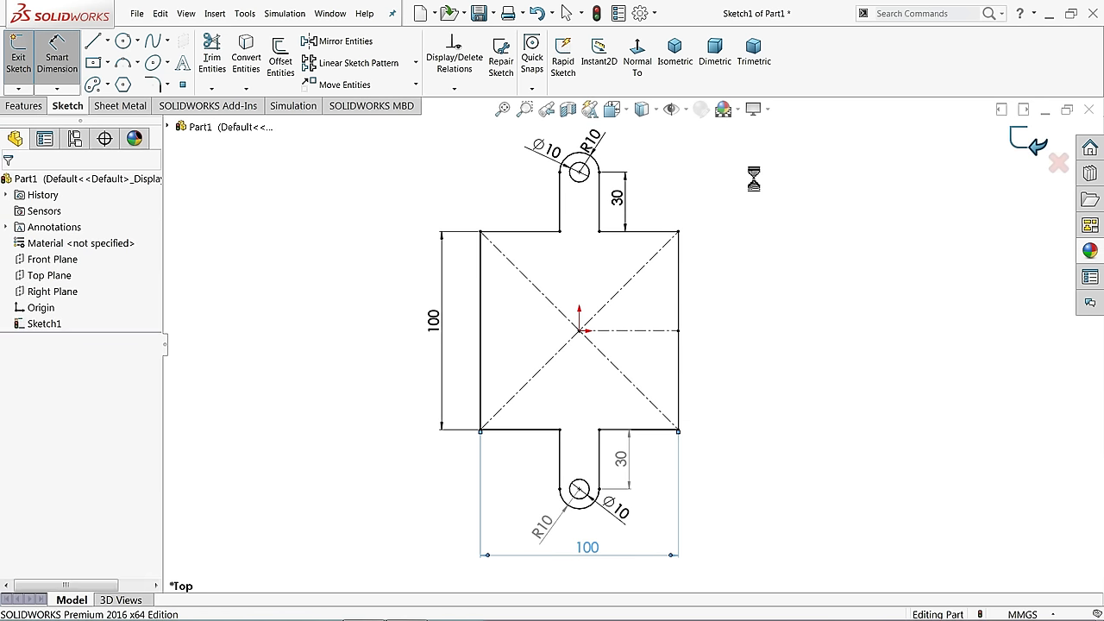
Step: Start a Base Flange/Tab from the sketch and set the sheet thickness to 1.5 mm
left_click(119, 105)
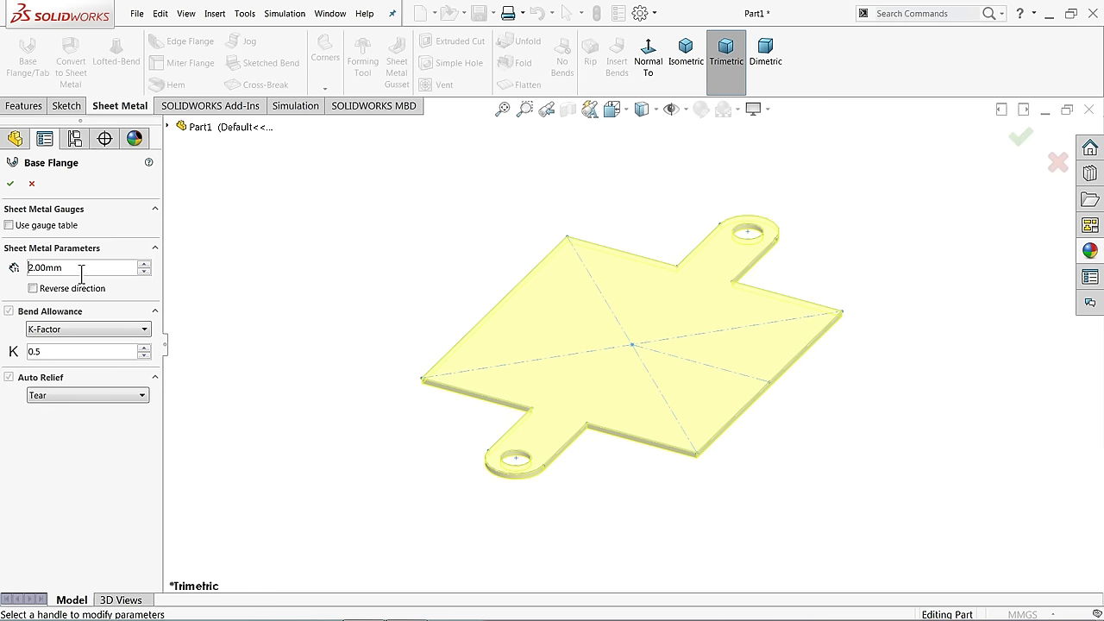
left_click_drag(84, 268, 8, 267)
type("1.5")
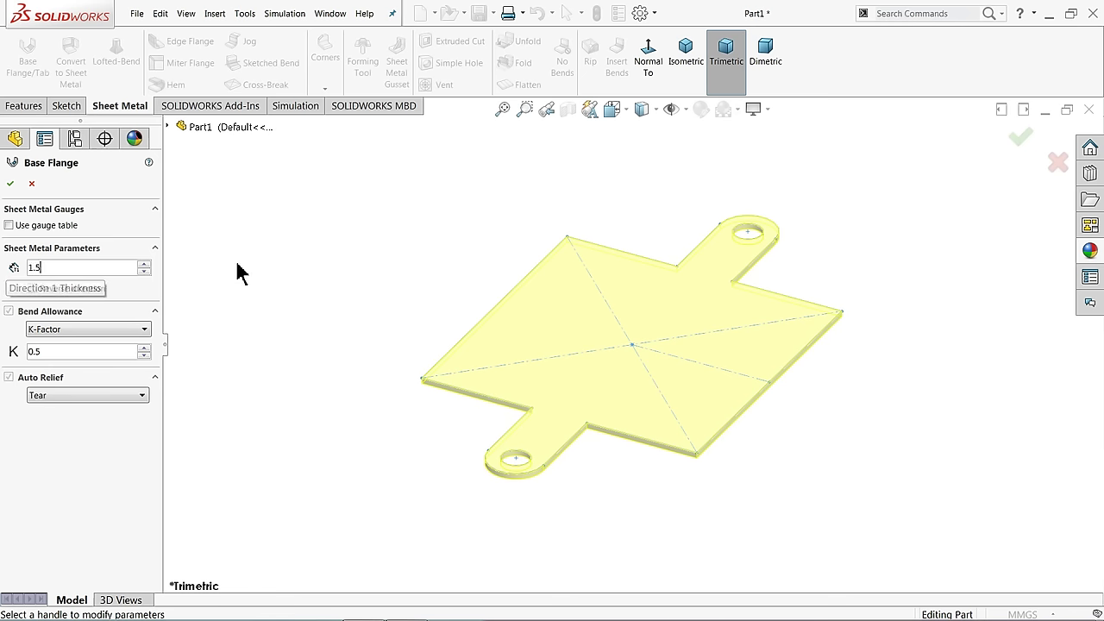
key("Return")
scroll(587, 435, "down", 3)
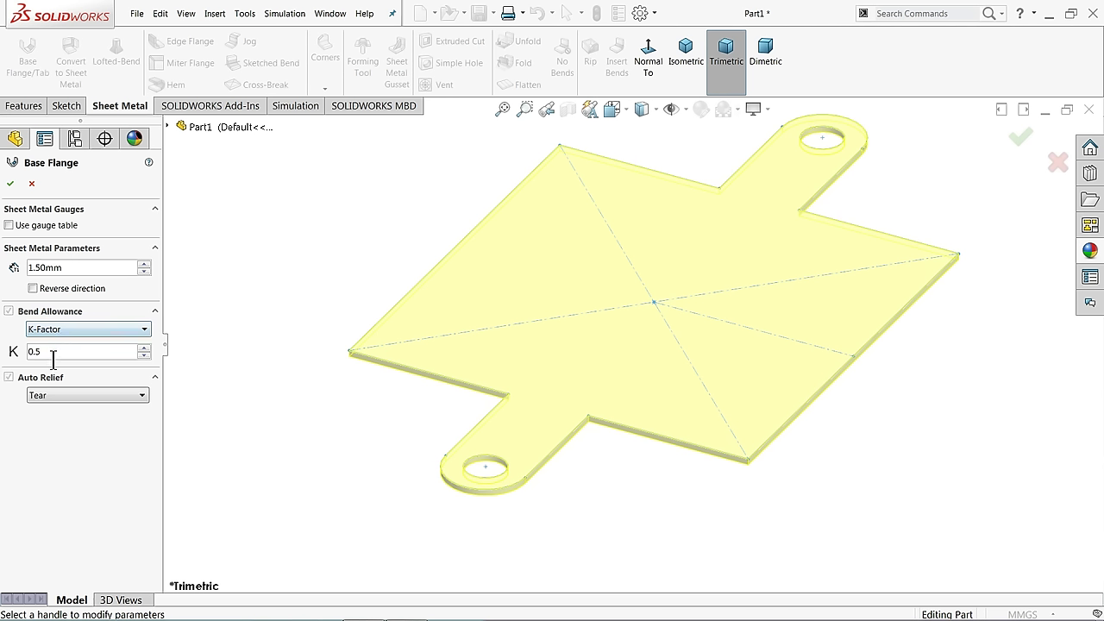
Step: Test Reverse direction on the thickness, restore the original side, and create Base-Flange1
left_click_drag(47, 351, 13, 351)
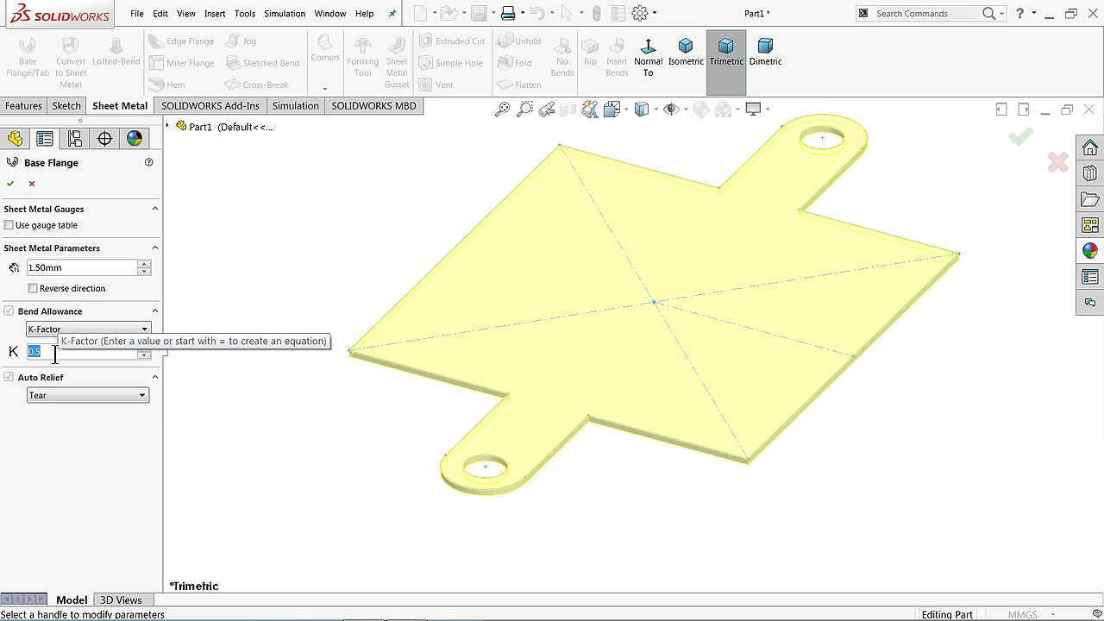
left_click(33, 289)
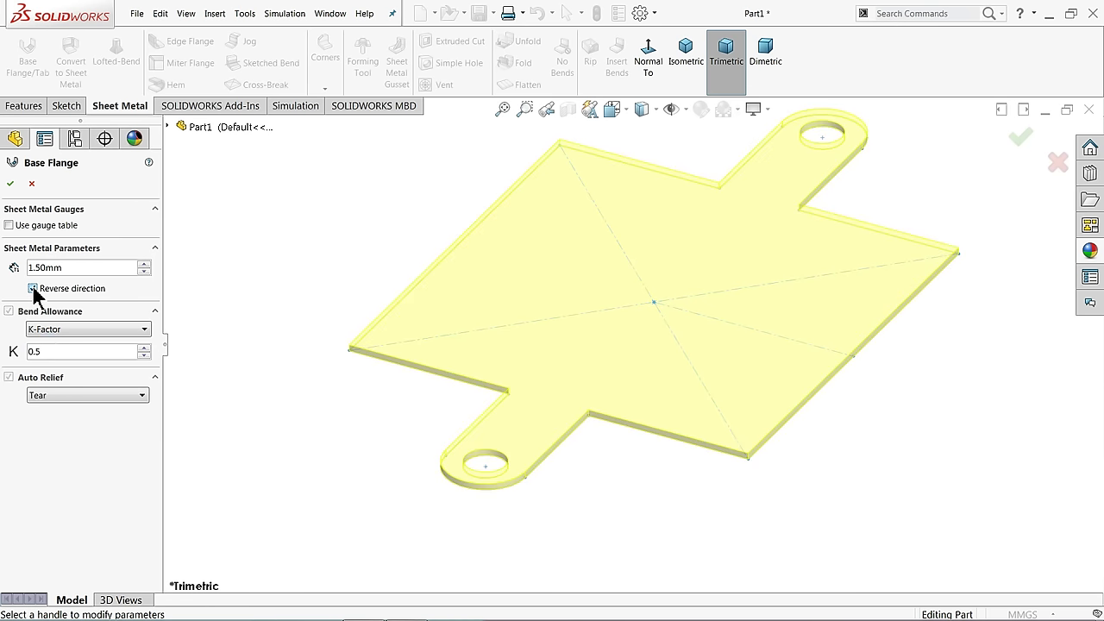
scroll(395, 382, "down", 3)
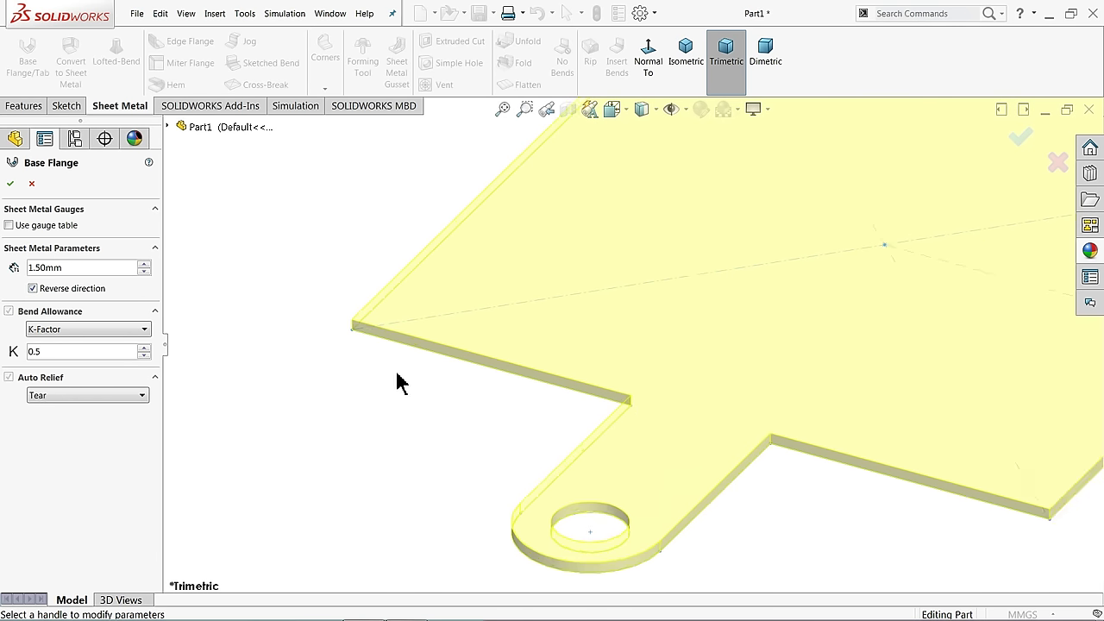
scroll(379, 332, "down", 3)
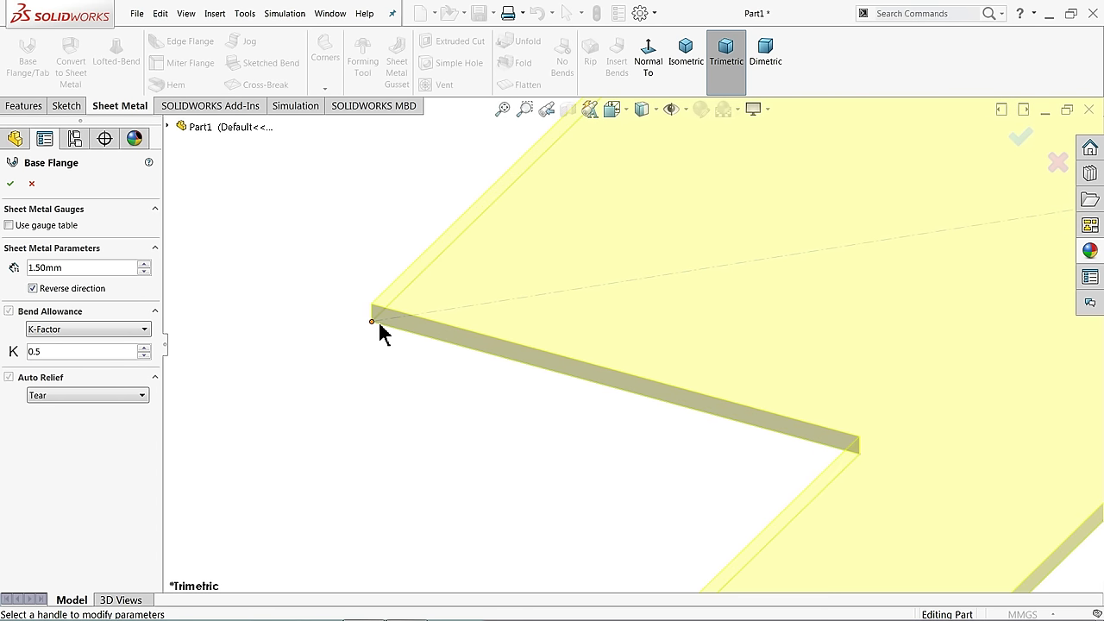
left_click(33, 289)
scroll(386, 359, "up", 3)
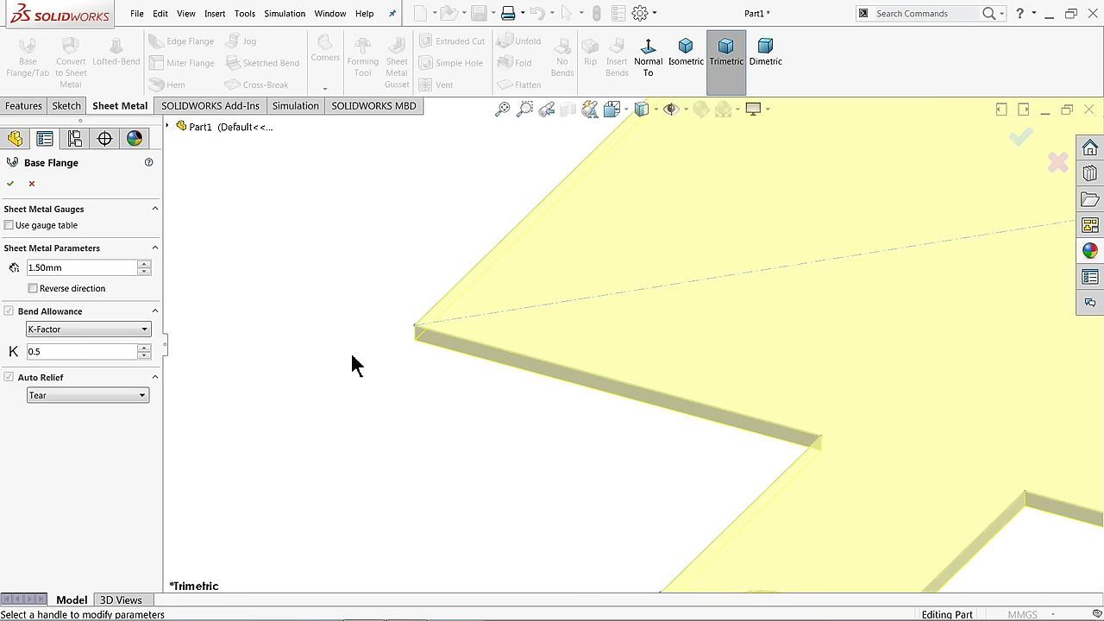
scroll(350, 364, "up", 3)
scroll(557, 382, "up", 3)
scroll(919, 271, "down", 1)
scroll(941, 258, "up", 1)
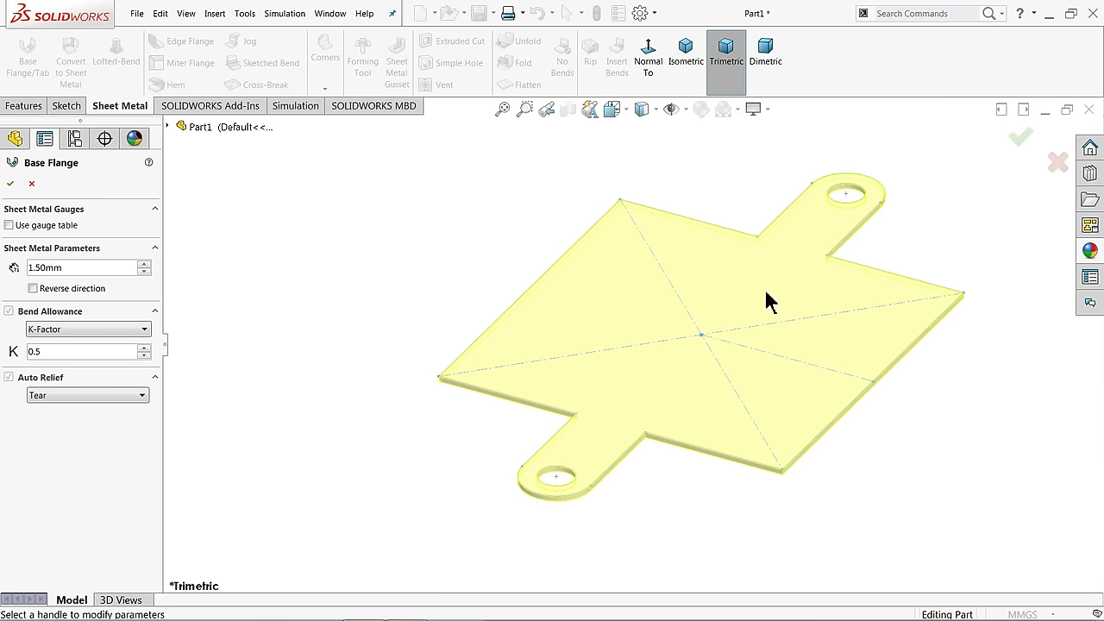
scroll(500, 328, "down", 1)
left_click(10, 183)
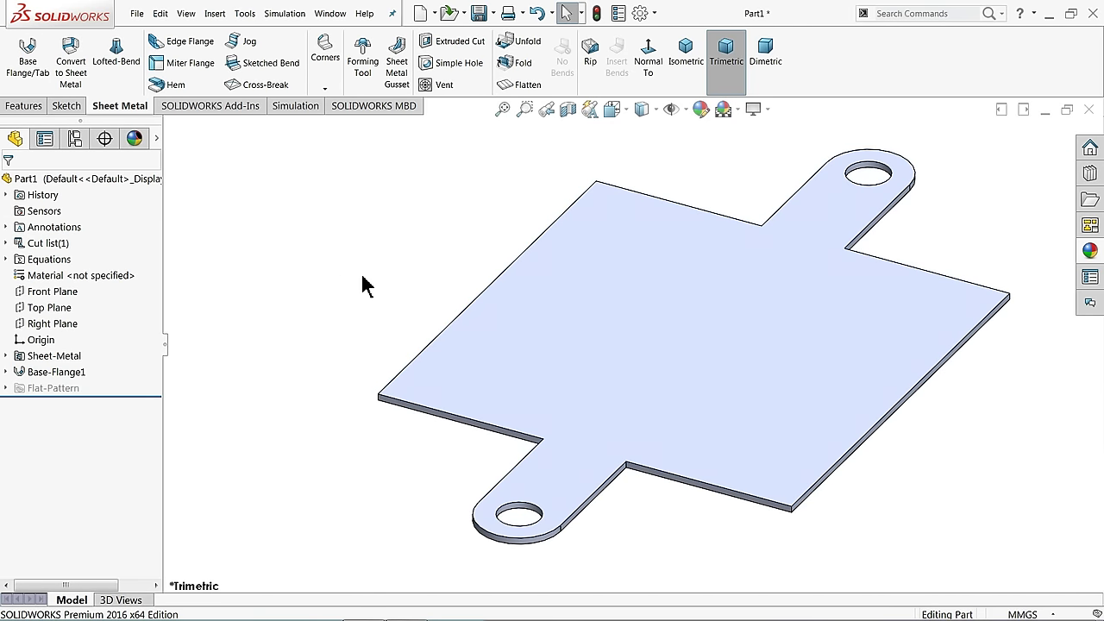
Step: Switch to perspective view and start an Edge Flange on two opposite plate edges
mouse_move(364, 285)
middle_mouse_down()
mouse_move(382, 271)
mouse_move(365, 295)
mouse_move(387, 285)
middle_mouse_up()
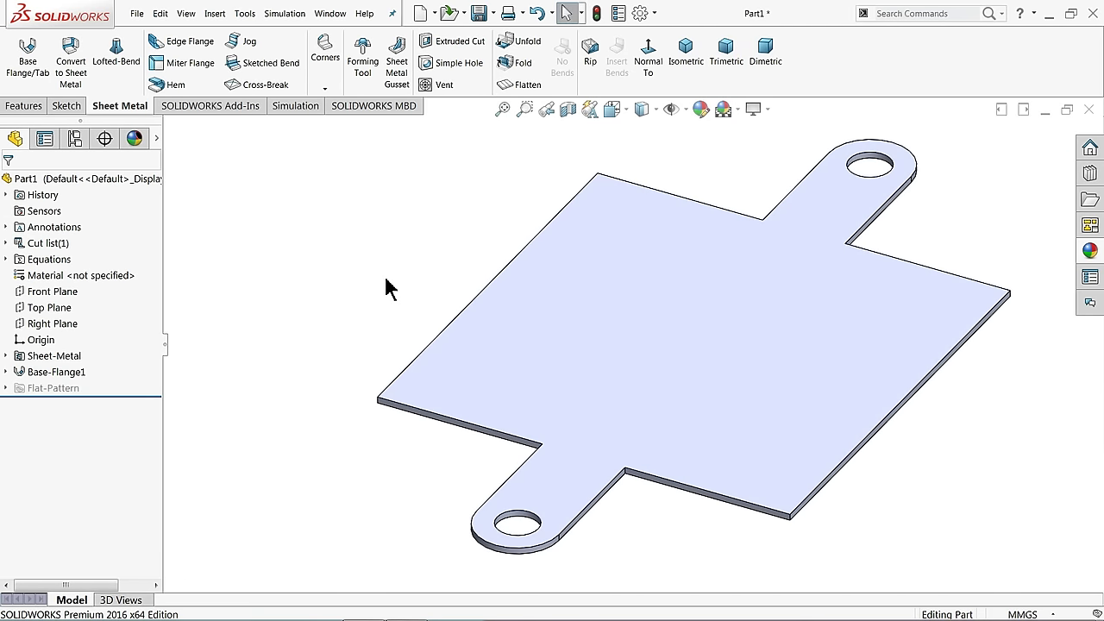
left_click(765, 111)
left_click(772, 190)
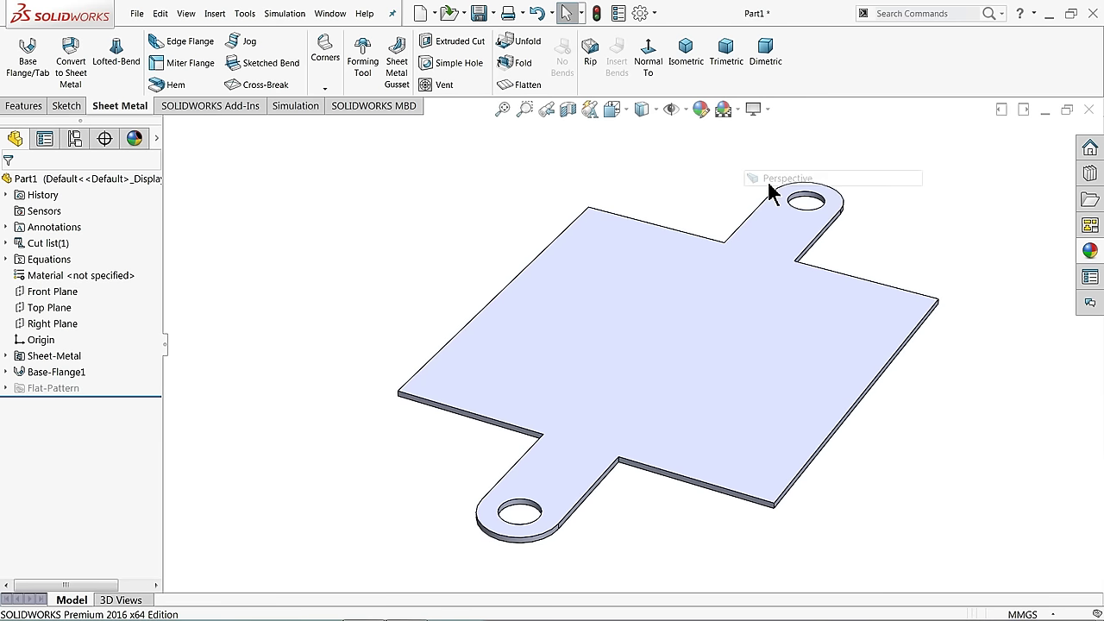
mouse_move(772, 190)
middle_mouse_down()
mouse_move(710, 291)
mouse_move(670, 249)
mouse_move(665, 302)
middle_mouse_up()
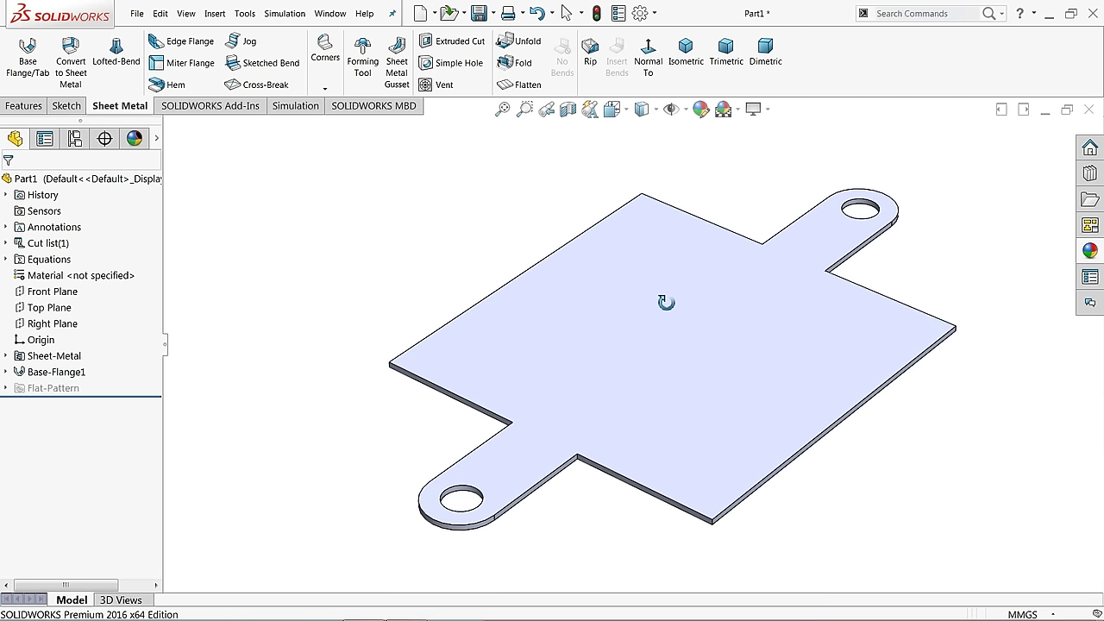
left_click(178, 48)
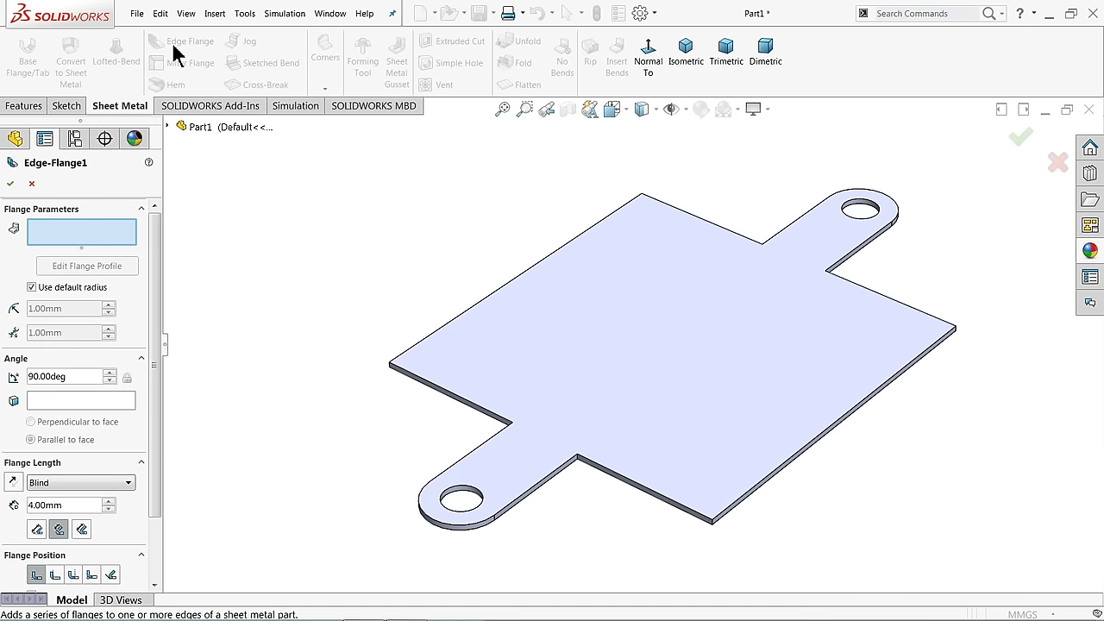
left_click(492, 298)
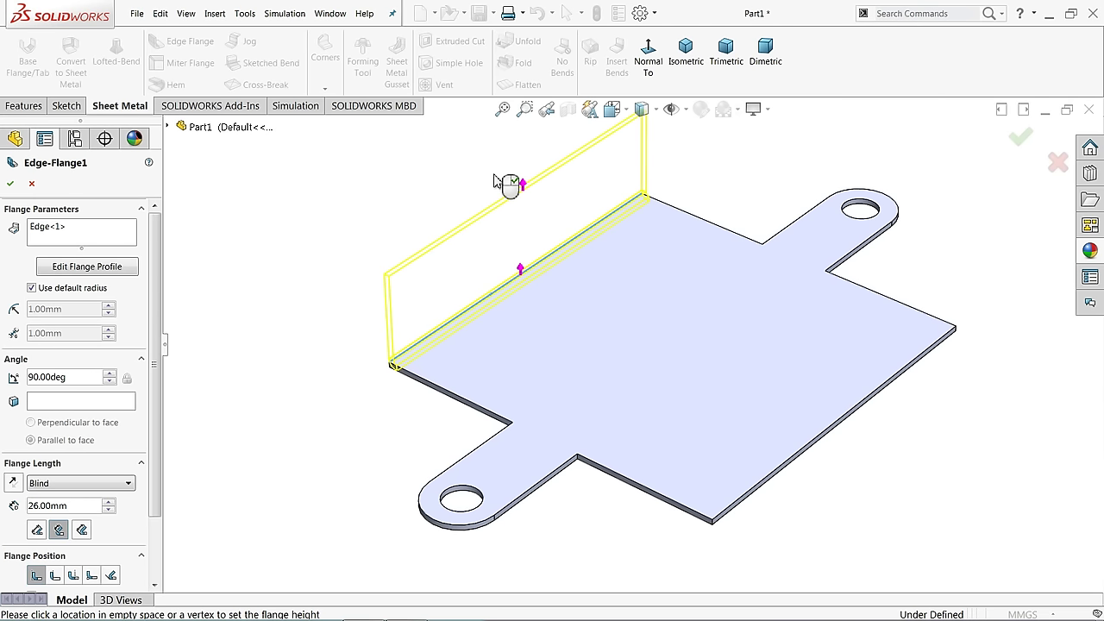
left_click(495, 179)
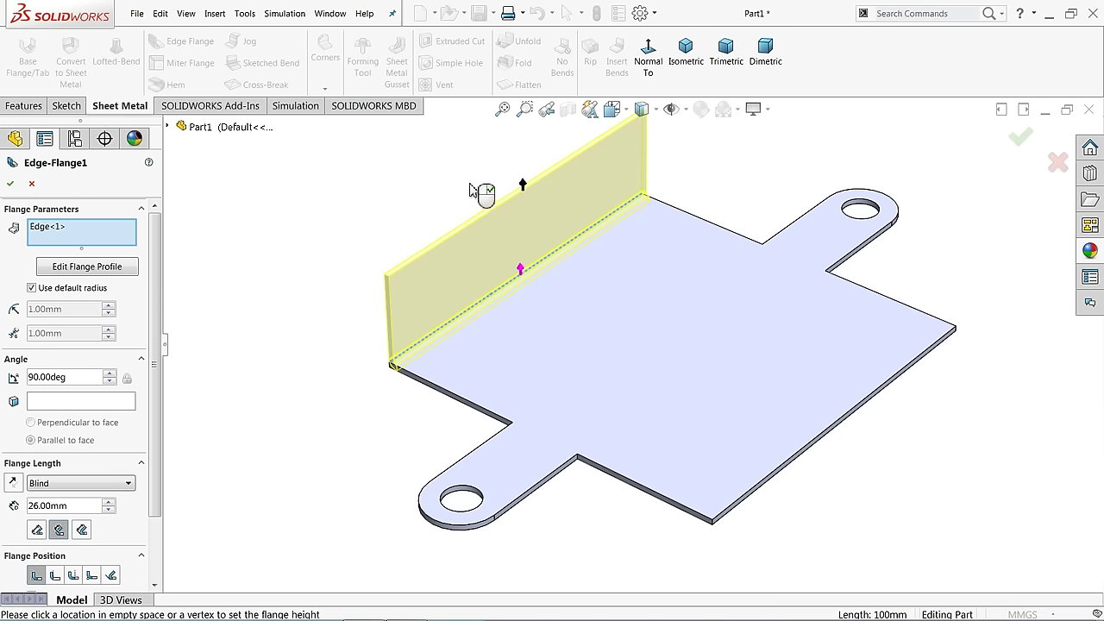
left_click(799, 453)
mouse_move(800, 453)
middle_mouse_down()
mouse_move(715, 422)
mouse_move(685, 426)
mouse_move(685, 451)
mouse_move(727, 397)
middle_mouse_up()
scroll(500, 349, "down", 3)
scroll(486, 302, "down", 2)
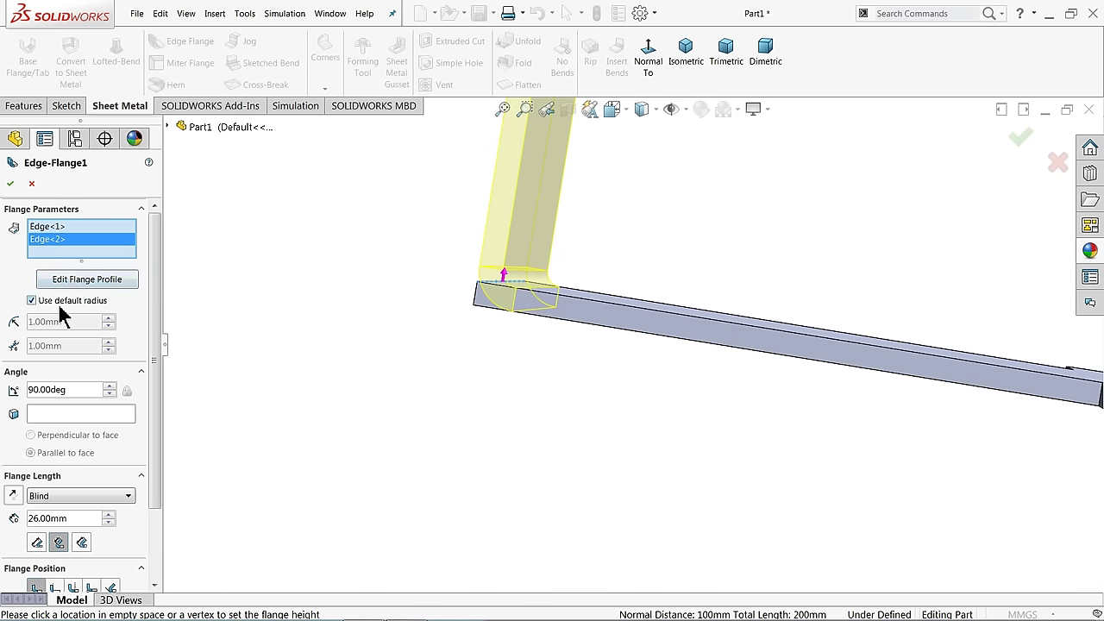
Step: Turn off the default bend radius and set a 3 mm bend radius, briefly trying 2 mm
left_click(31, 301)
left_click_drag(85, 326, 4, 322)
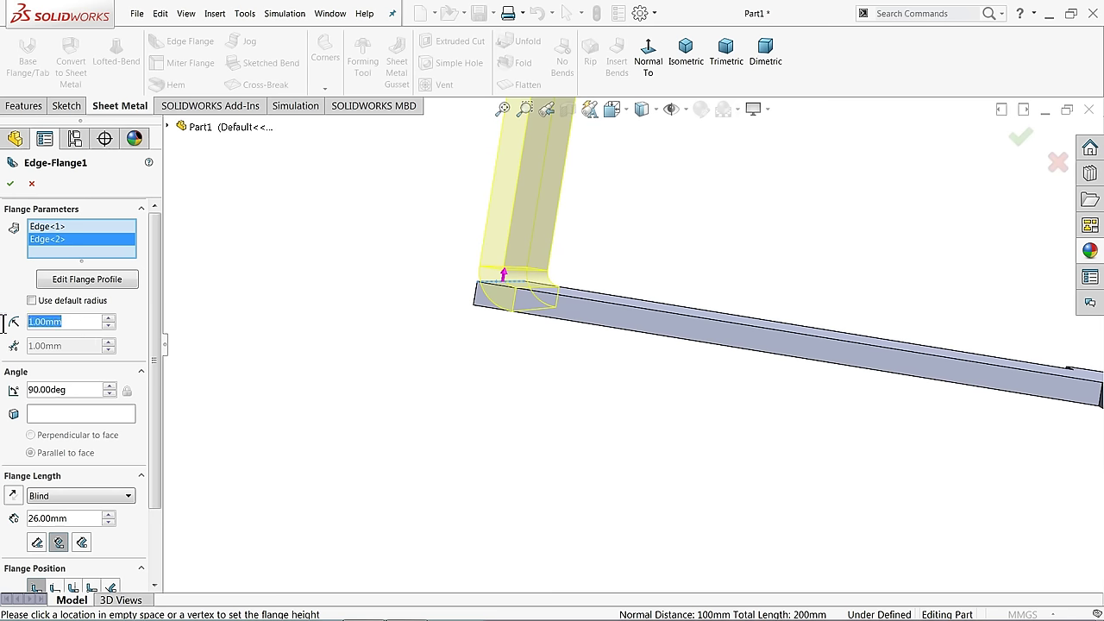
type("3")
key("Return")
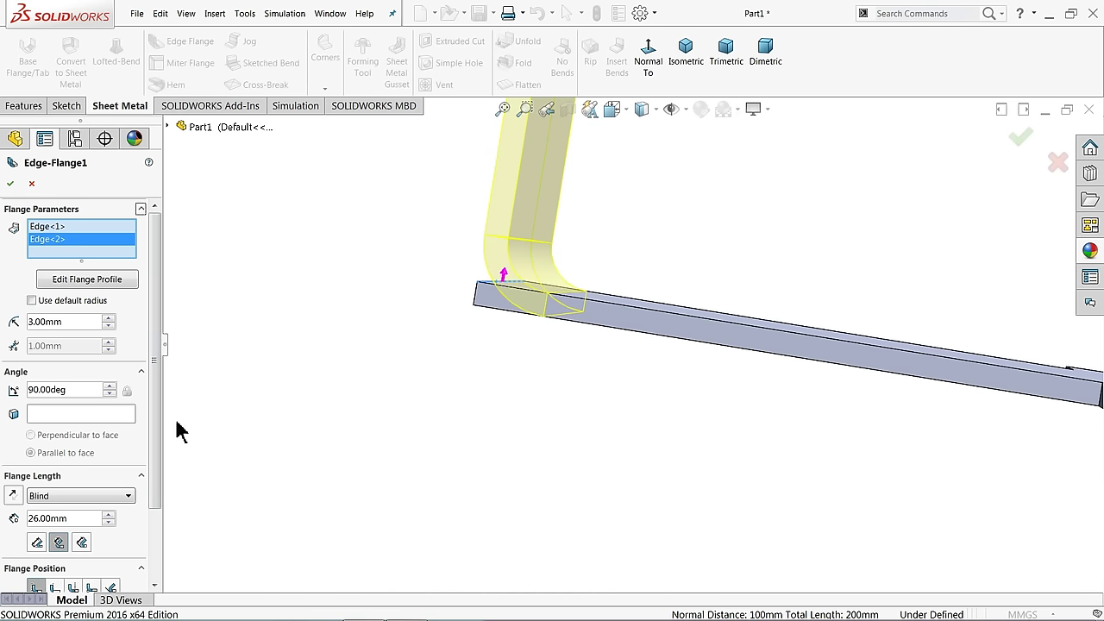
left_click_drag(62, 322, 3, 328)
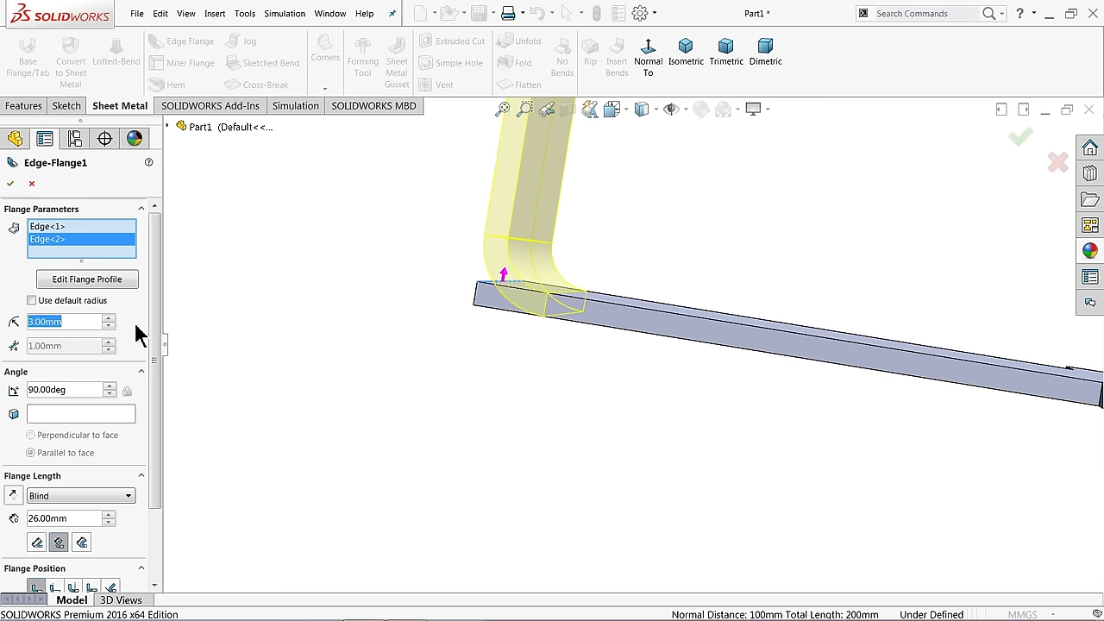
type("2")
key("Return")
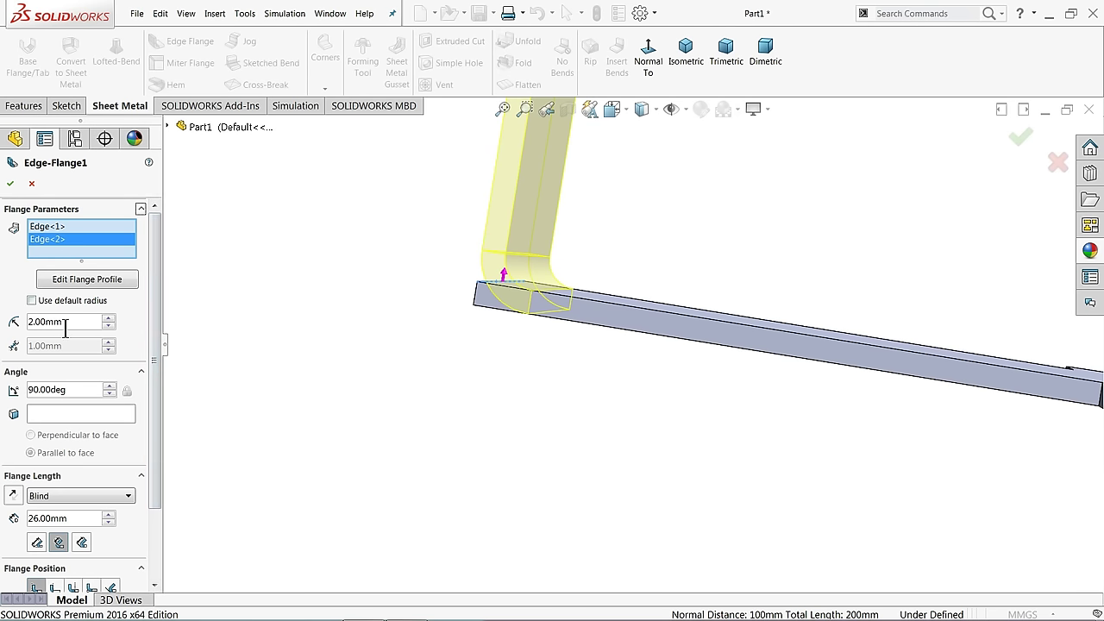
left_click_drag(64, 329, 3, 321)
type("3")
key("Return")
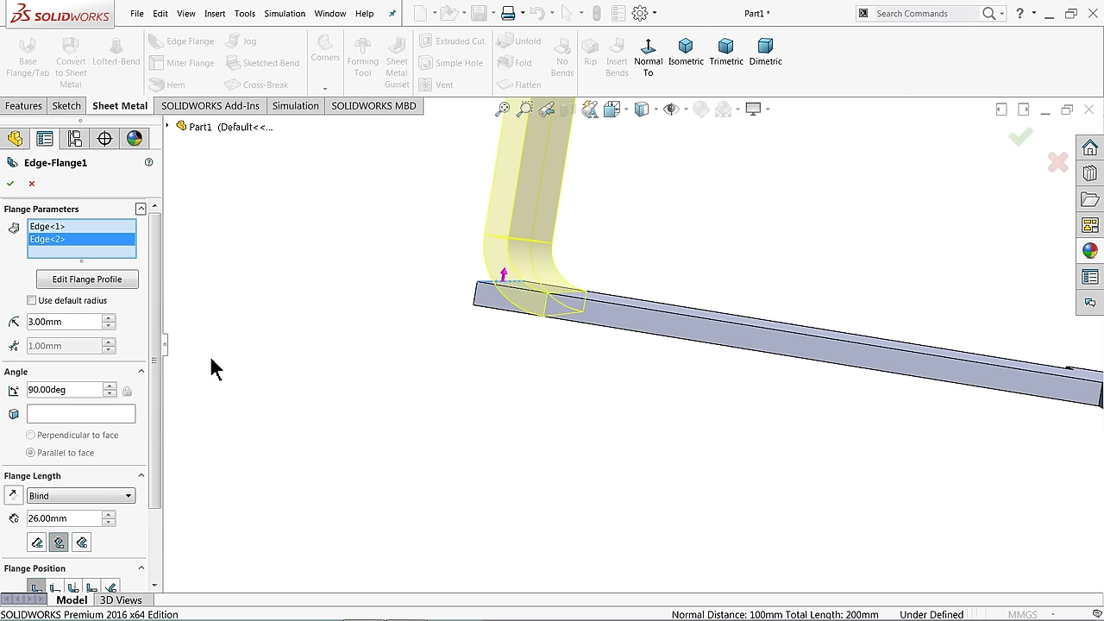
scroll(542, 296, "up", 2)
scroll(601, 302, "up", 2)
Step: Change the Blind flange length from 26 mm to 40 mm
middle_click_drag(869, 349, 825, 353)
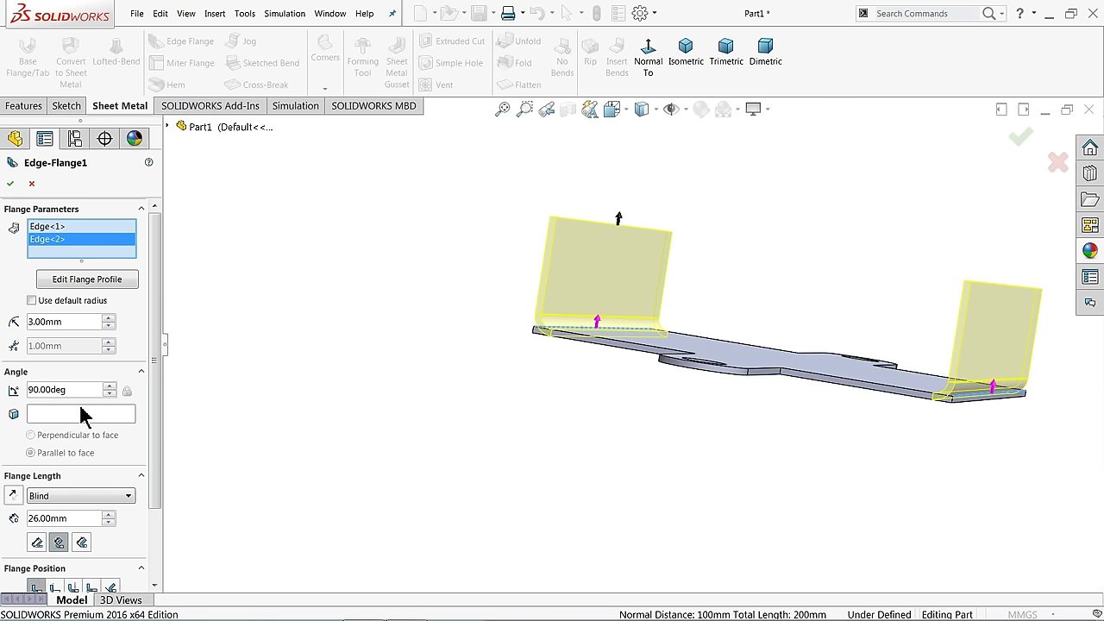
left_click_drag(153, 419, 155, 474)
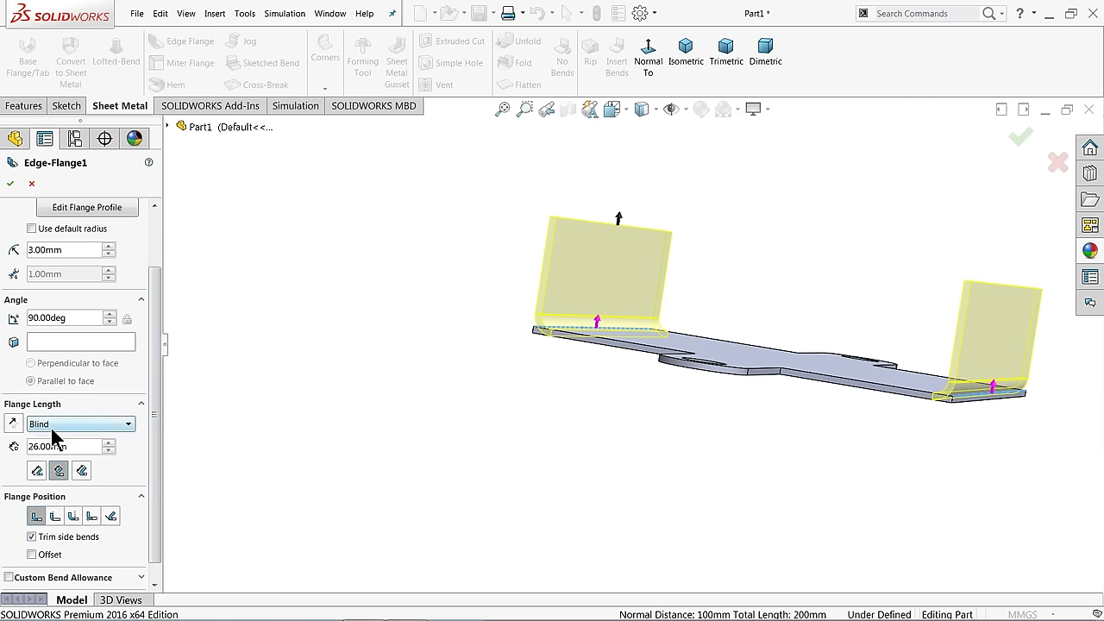
scroll(565, 286, "down", 3)
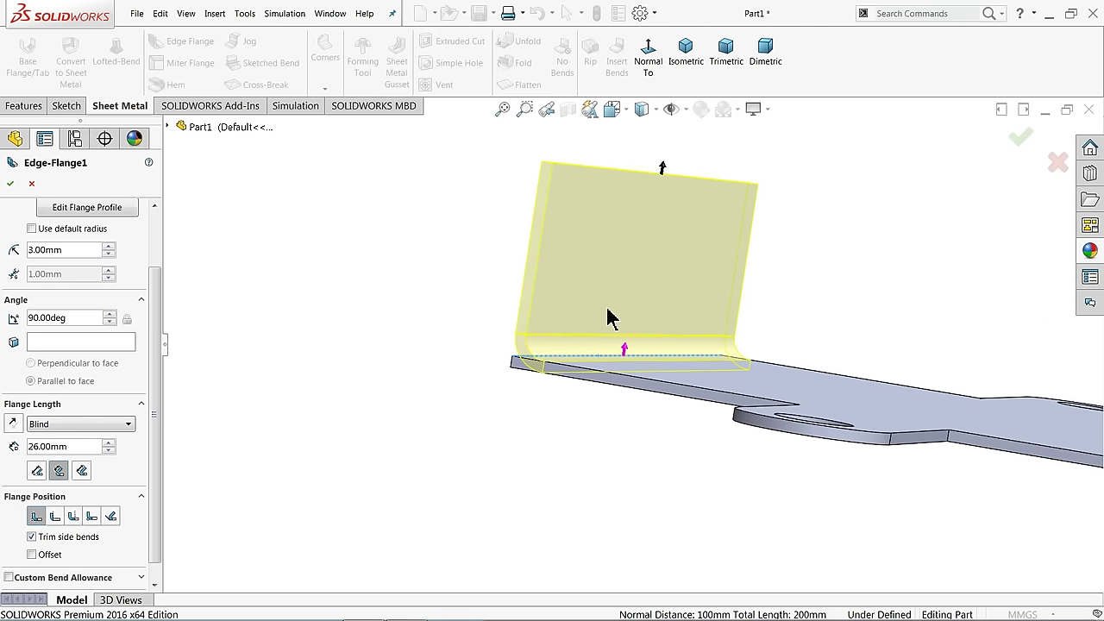
left_click_drag(76, 446, 2, 446)
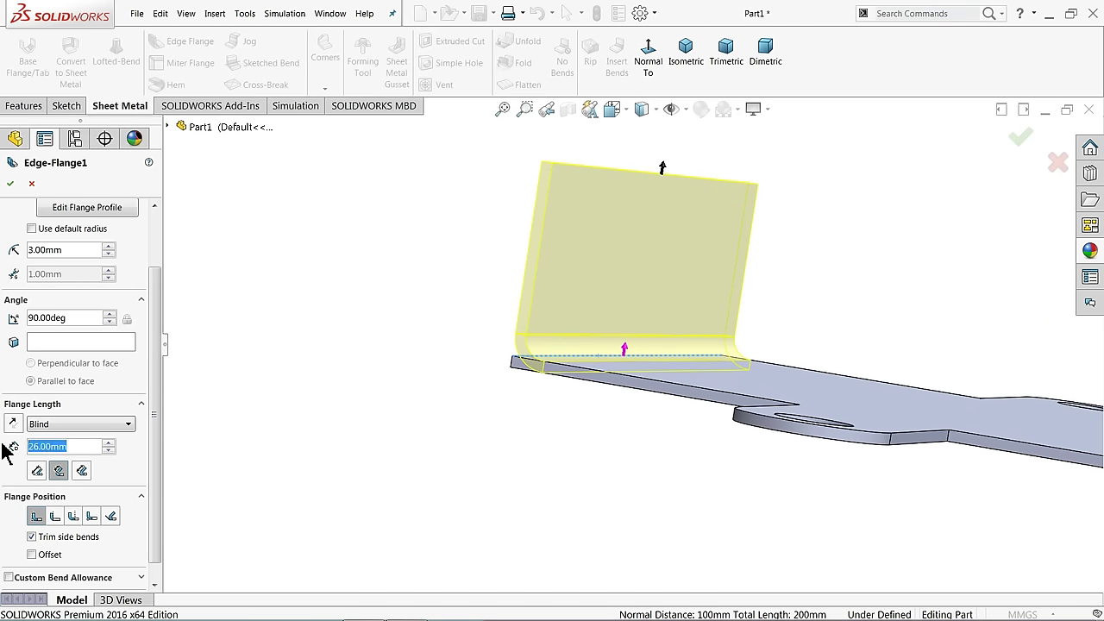
type("40")
key("Return")
key("f")
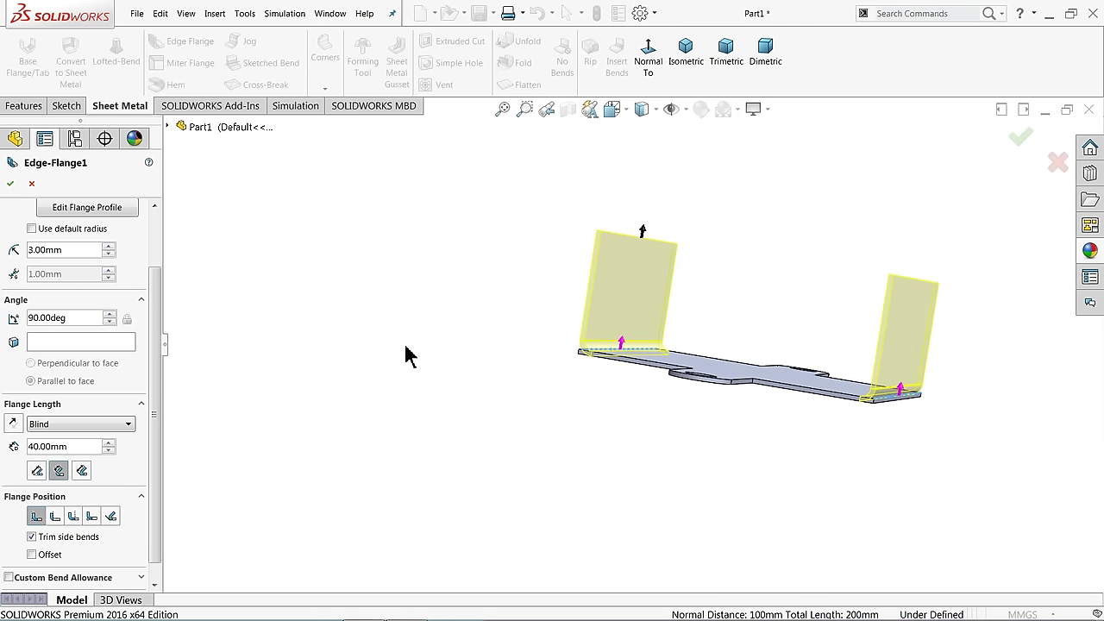
middle_click_drag(409, 355, 408, 400)
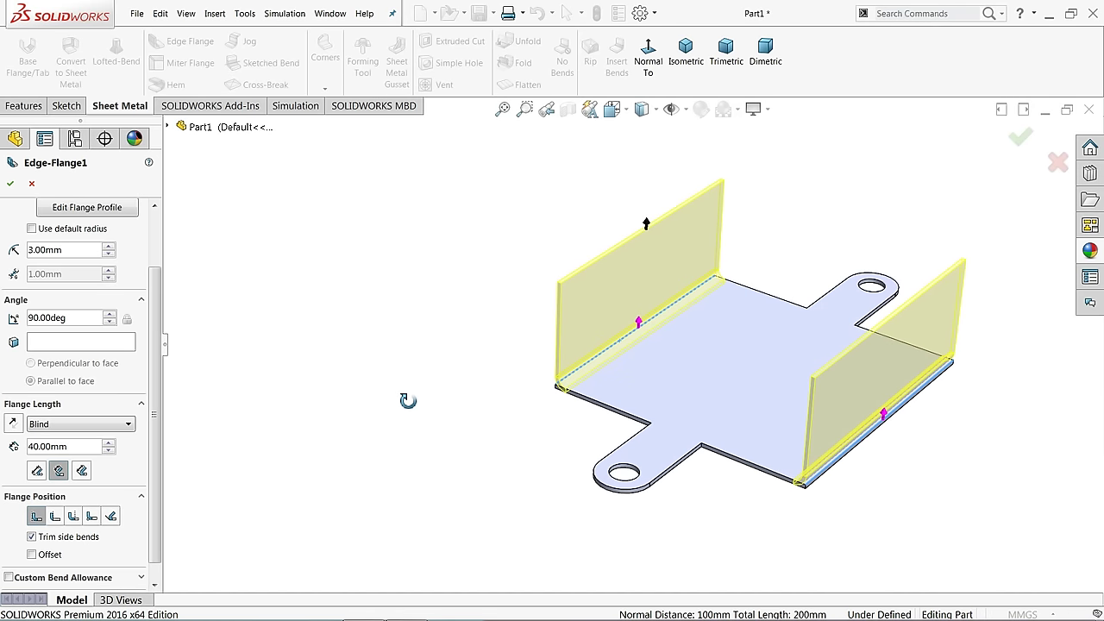
Step: Compare the flange length references, settling on Outer Virtual Sharp for the 40 mm length
scroll(158, 402, "down", 1)
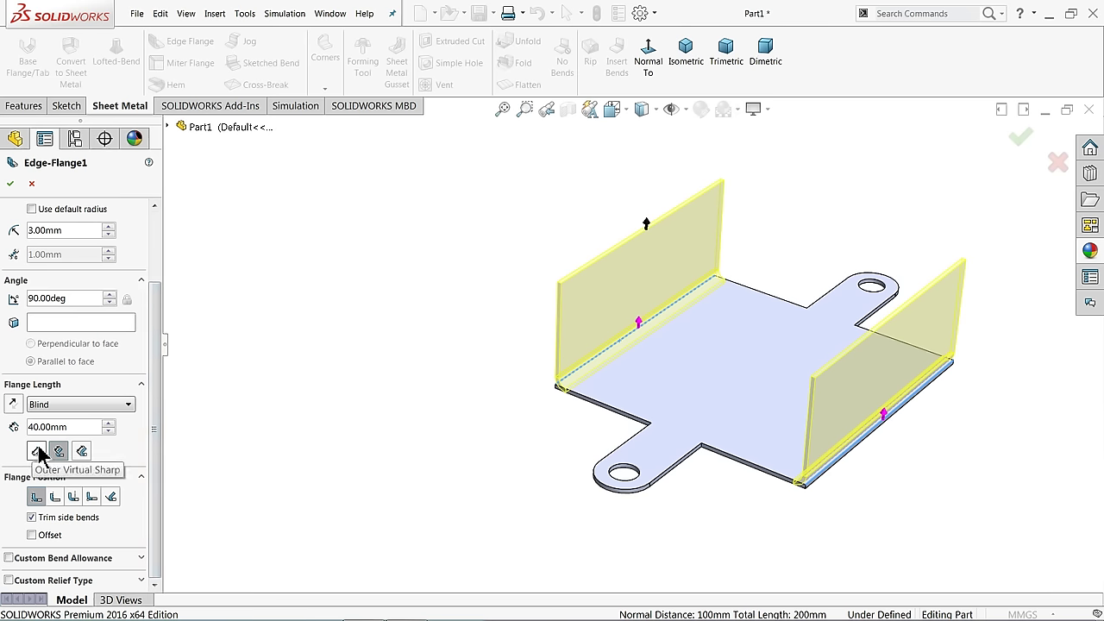
scroll(559, 393, "down", 3)
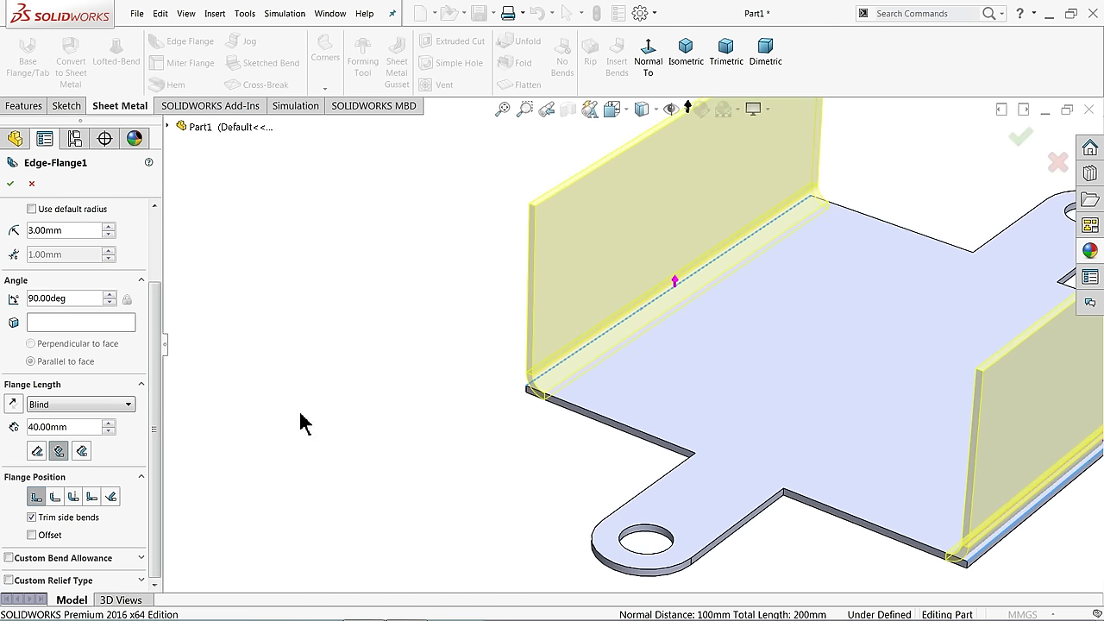
left_click(36, 452)
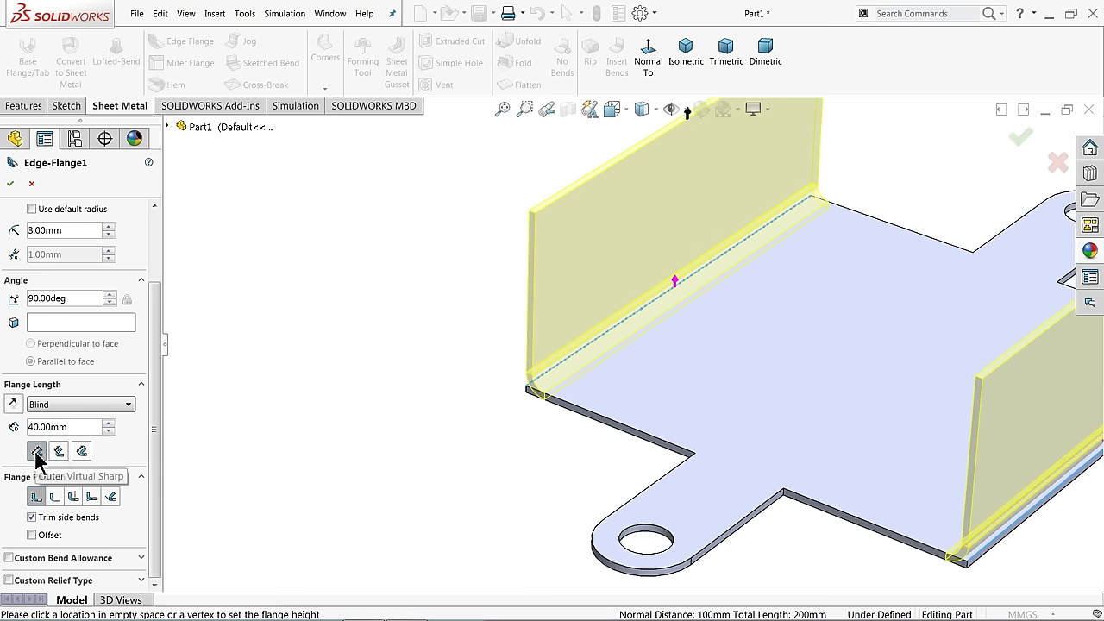
left_click(59, 452)
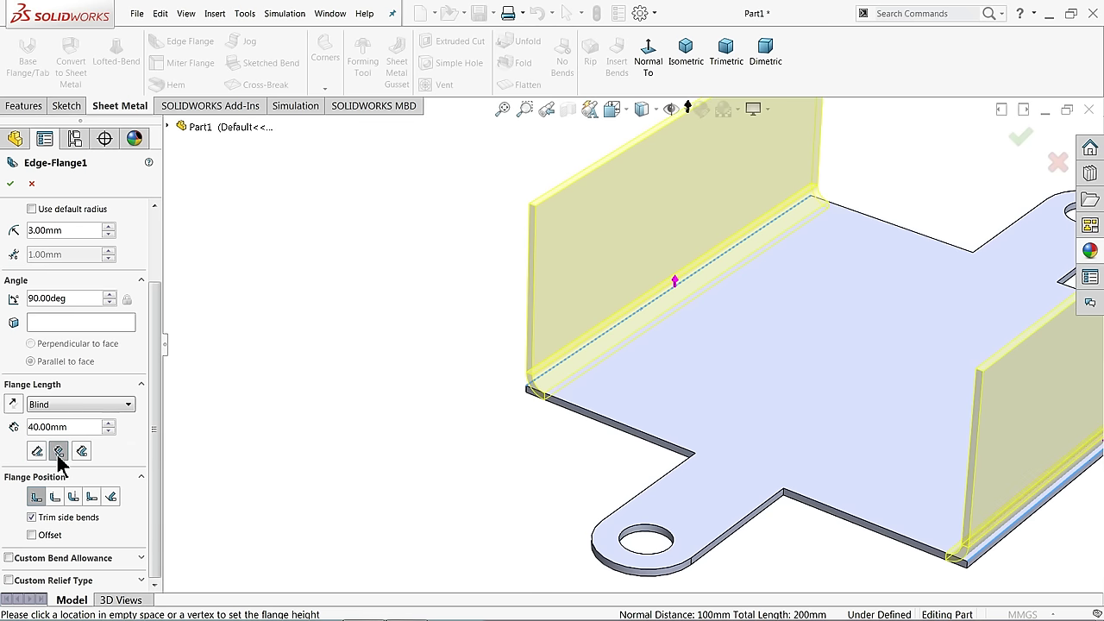
left_click(37, 451)
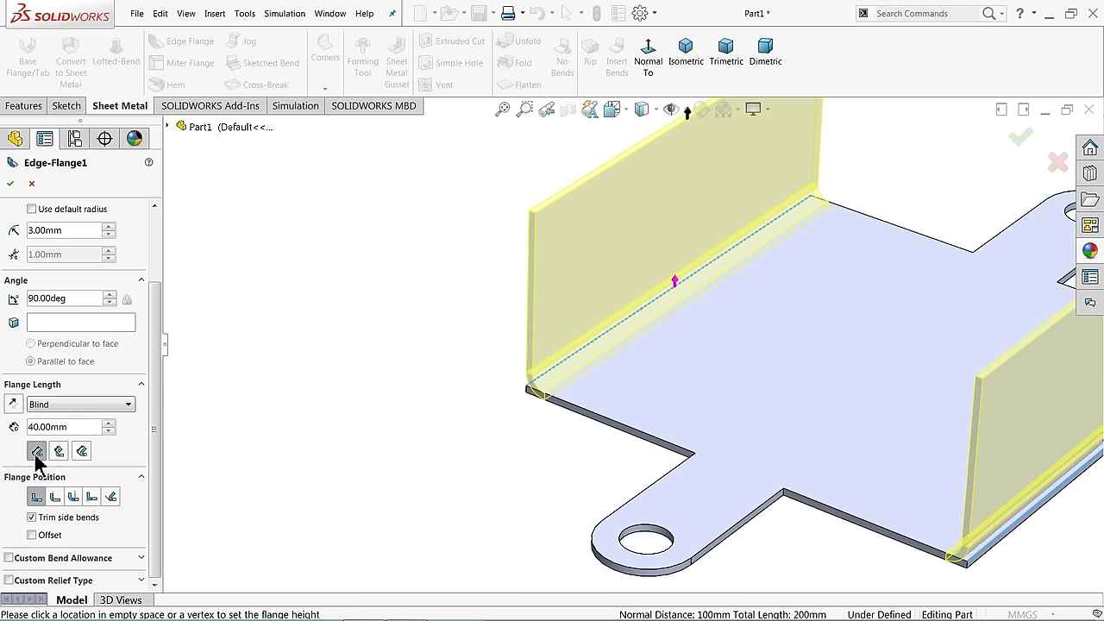
scroll(556, 441, "up", 3)
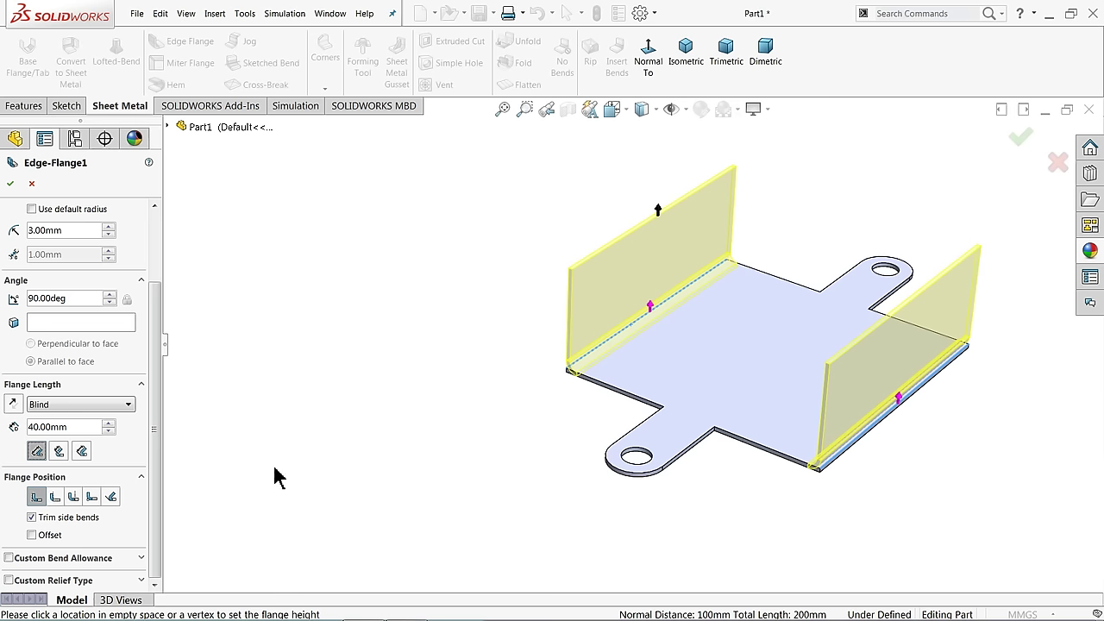
scroll(586, 387, "down", 3)
mouse_move(587, 387)
middle_mouse_down()
mouse_move(658, 325)
mouse_move(672, 288)
mouse_move(678, 308)
mouse_move(681, 289)
mouse_move(646, 320)
middle_mouse_up()
scroll(621, 336, "down", 3)
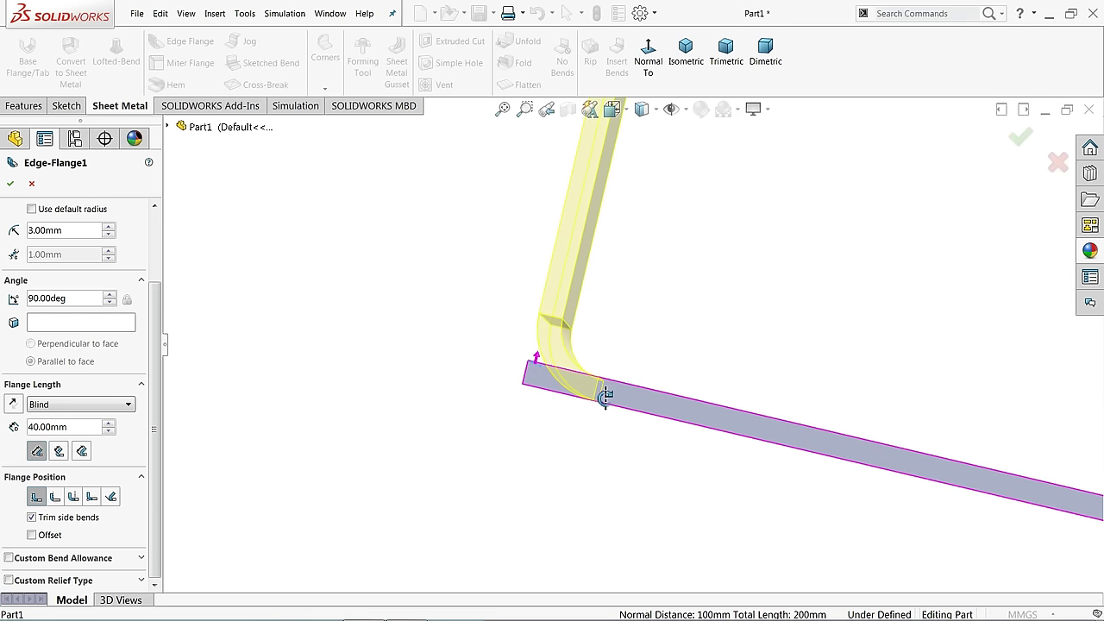
Step: Try the Material Outside and Bend Outside flange positions, then return to Material Inside
left_click(55, 497)
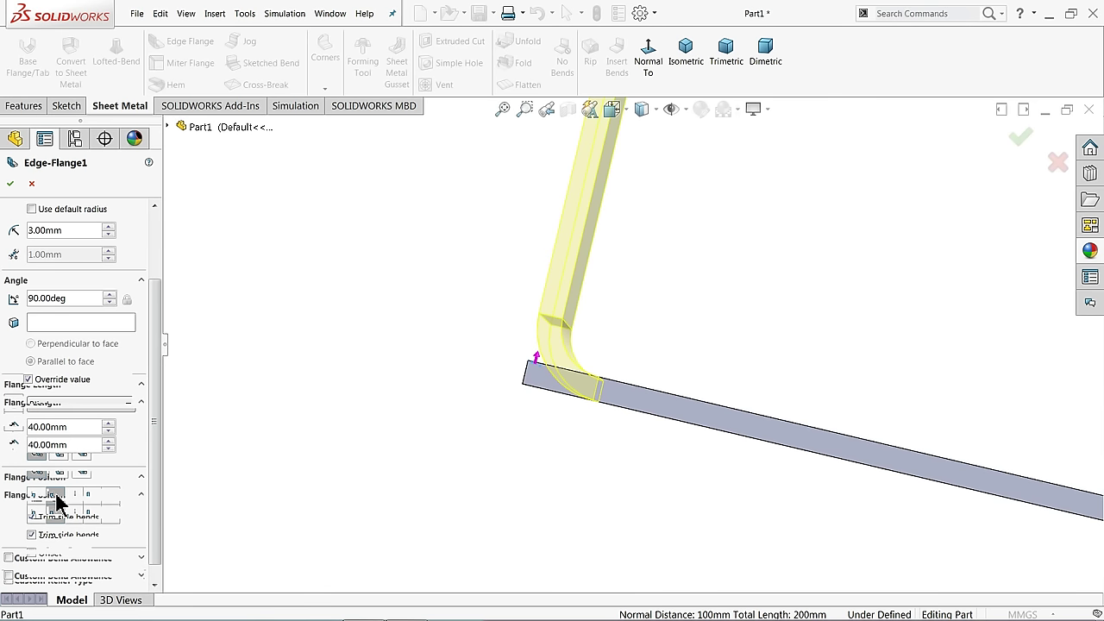
middle_click_drag(487, 356, 486, 353)
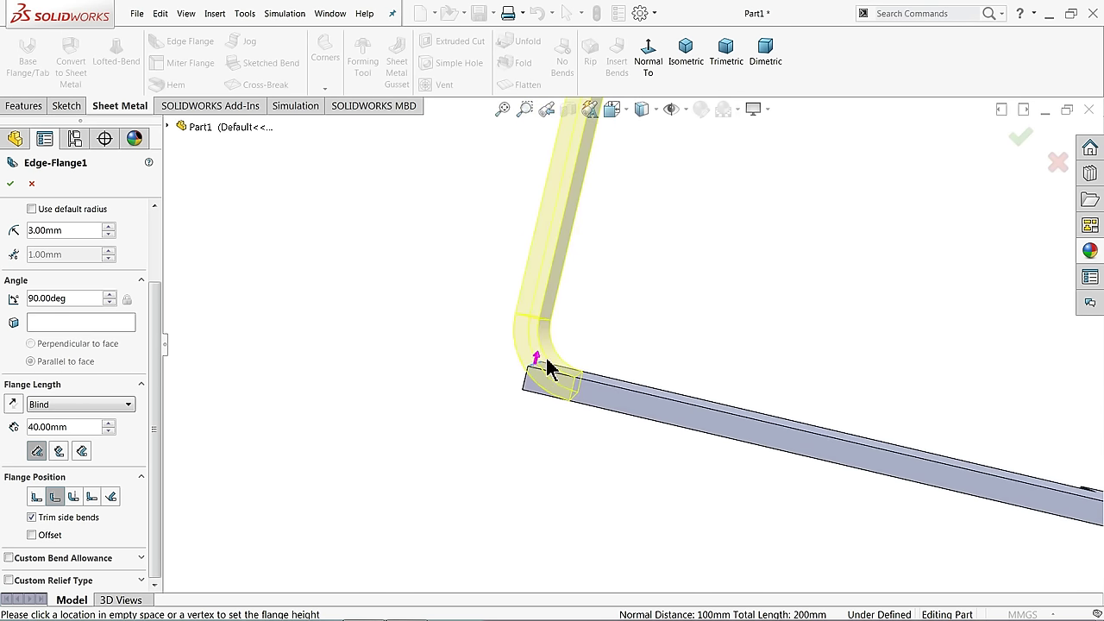
left_click(73, 496)
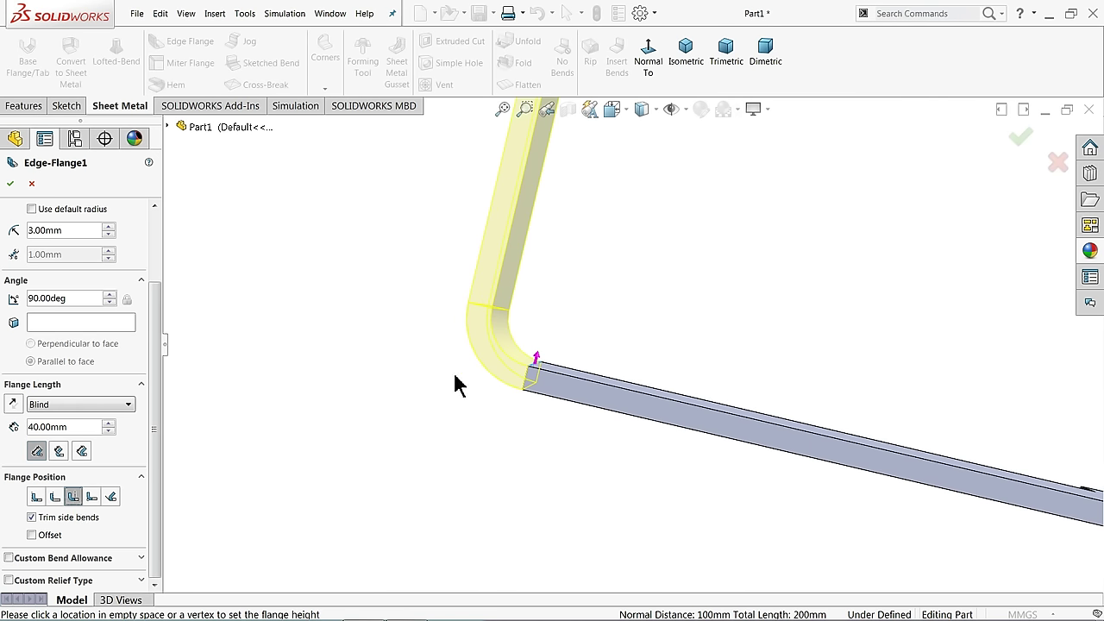
middle_click_drag(506, 386, 529, 365)
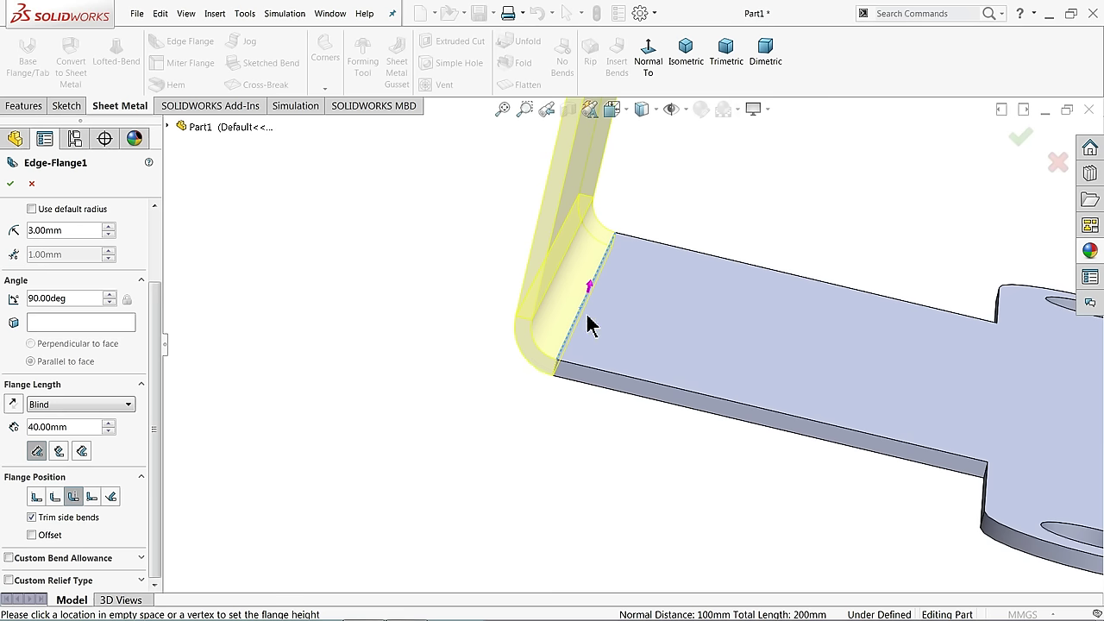
left_click(36, 497)
Step: Confirm Edge-Flange1, creating the two upright flanges on opposite plate edges
scroll(536, 410, "up", 3)
middle_click_drag(633, 406, 582, 340)
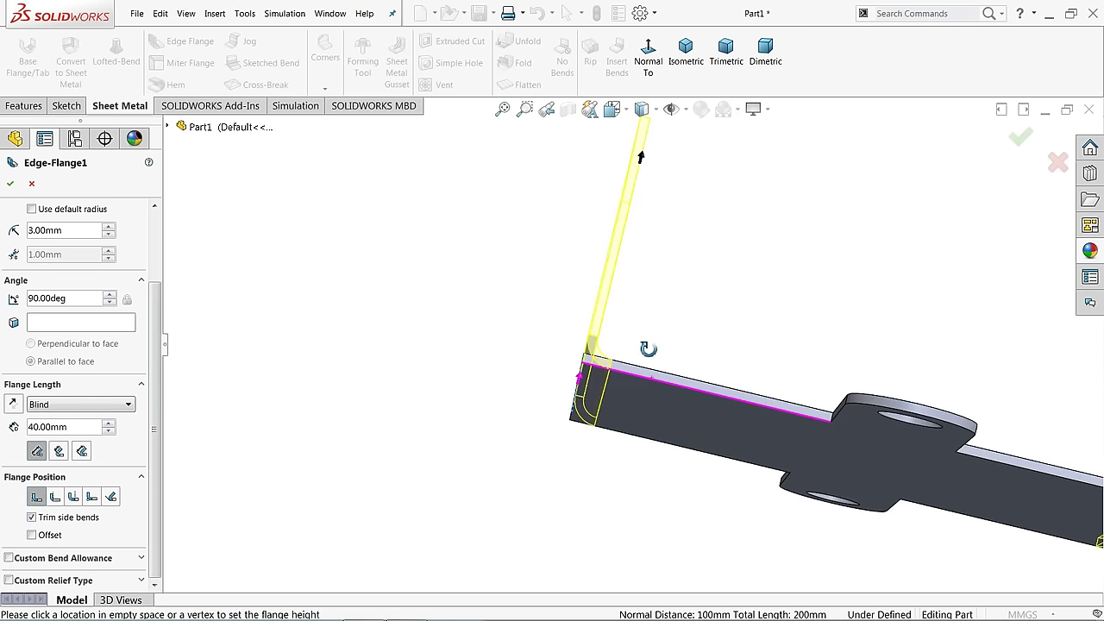
mouse_move(591, 387)
middle_mouse_down()
mouse_move(619, 439)
mouse_move(572, 475)
middle_mouse_up()
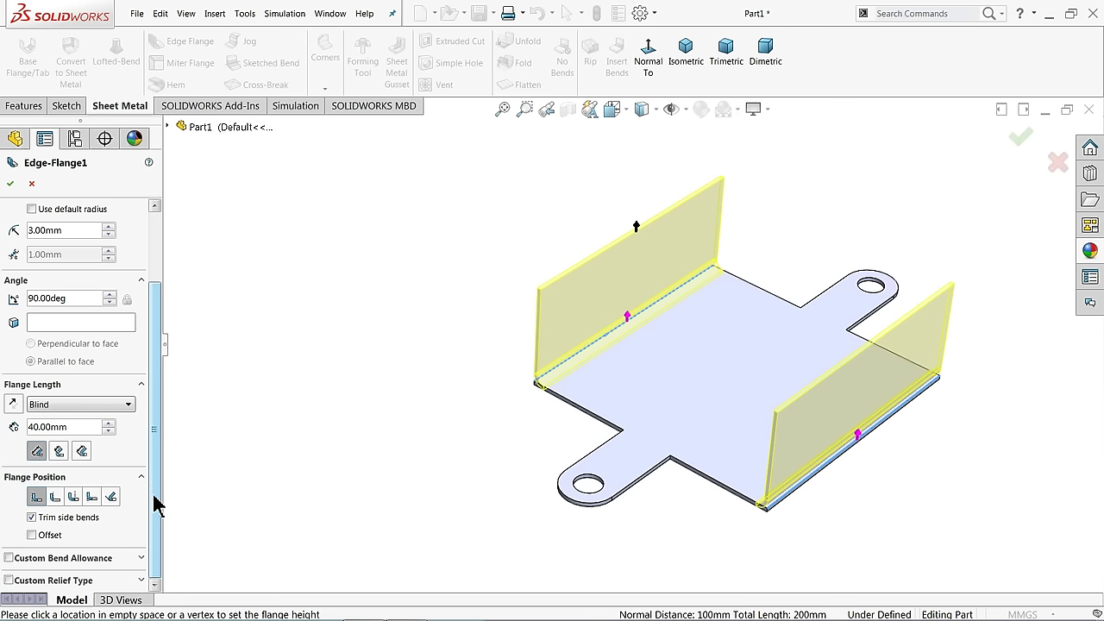
left_click_drag(156, 507, 167, 374)
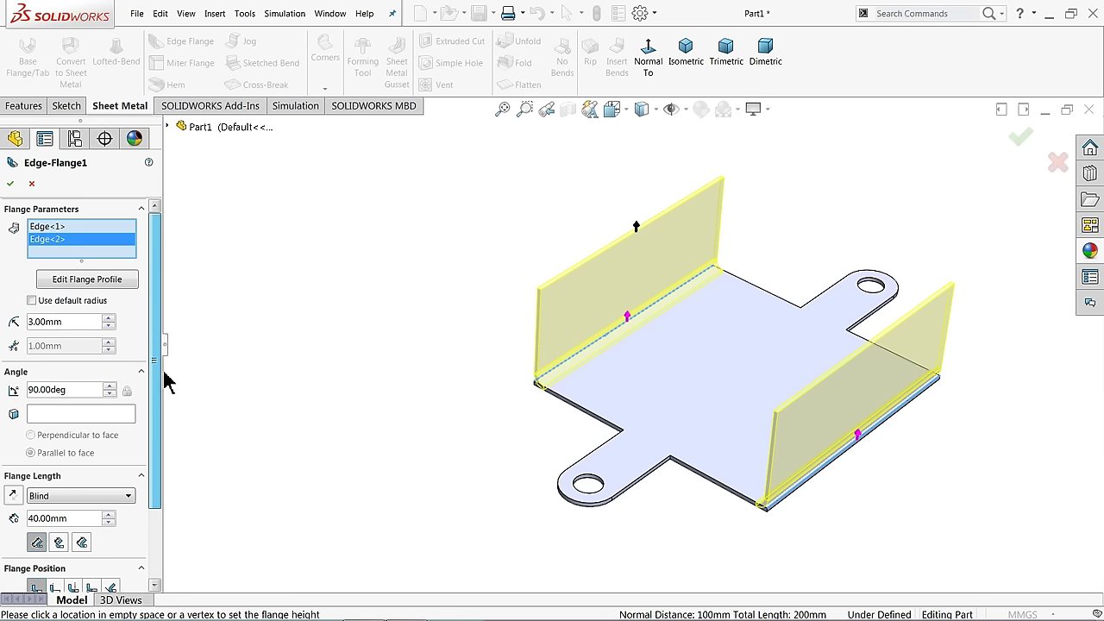
left_click(11, 185)
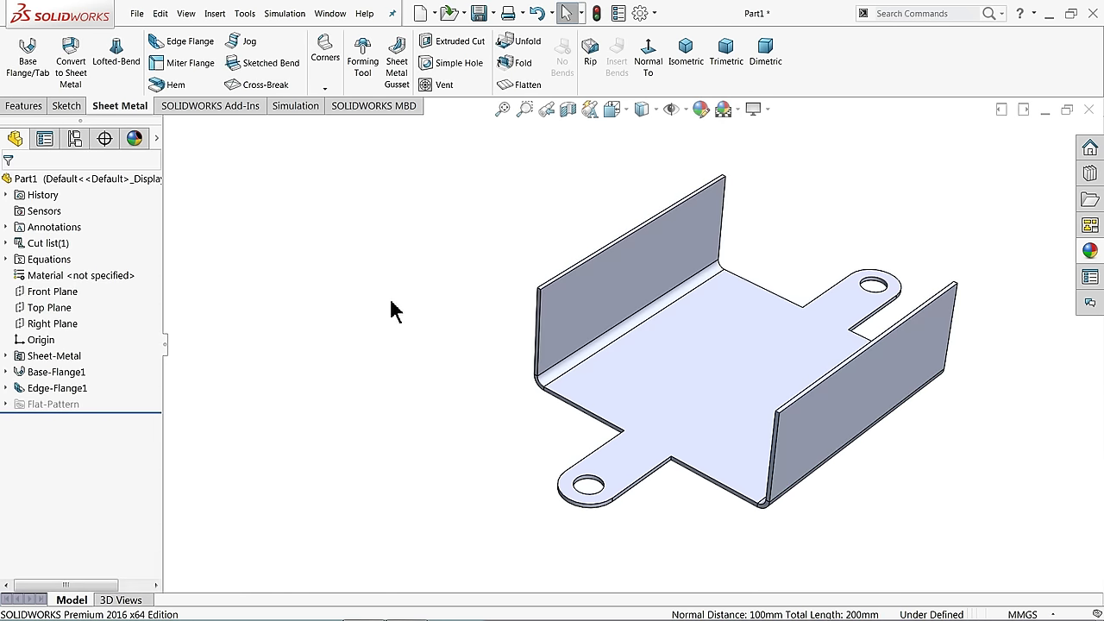
Step: Start Edge-Flange2 on both upright walls' top edges and enter a custom 3 mm bend radius
left_click(194, 42)
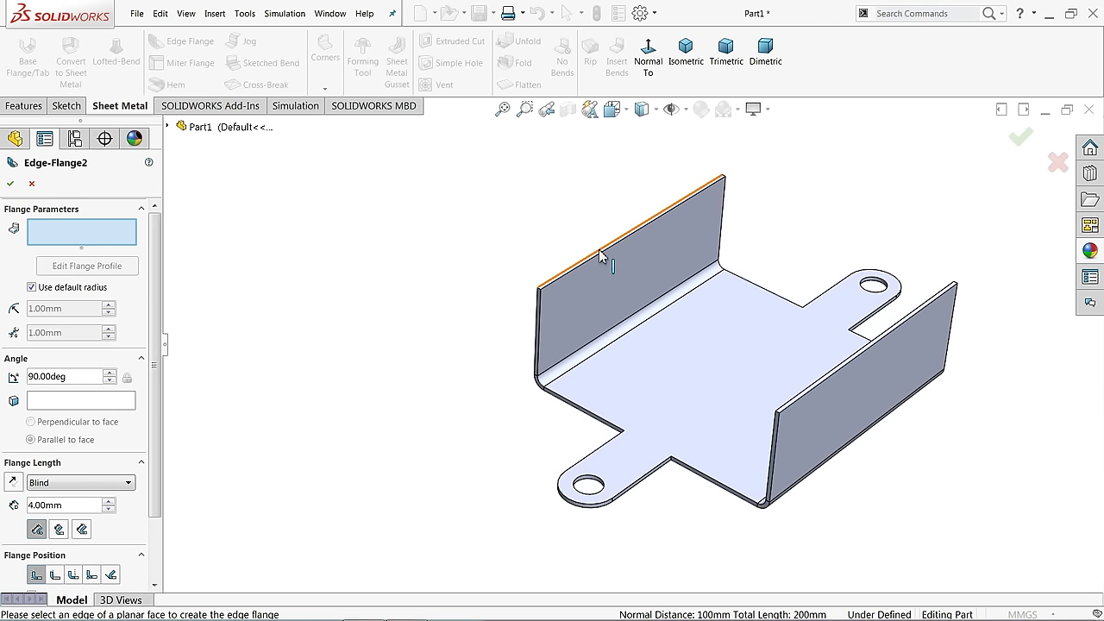
left_click(552, 278)
left_click(479, 231)
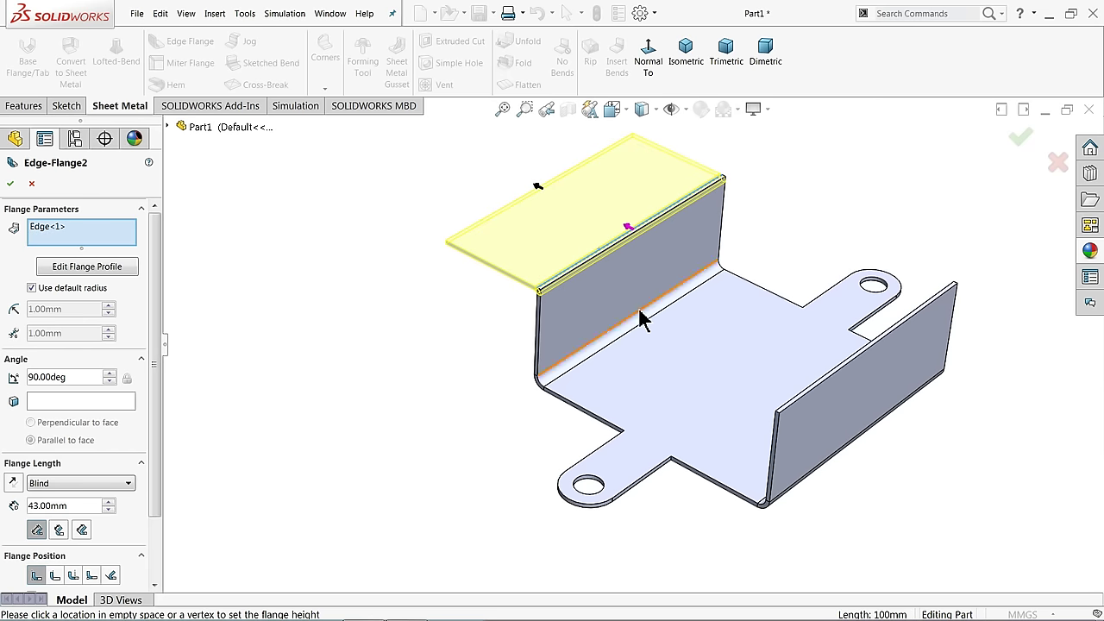
left_click(837, 374)
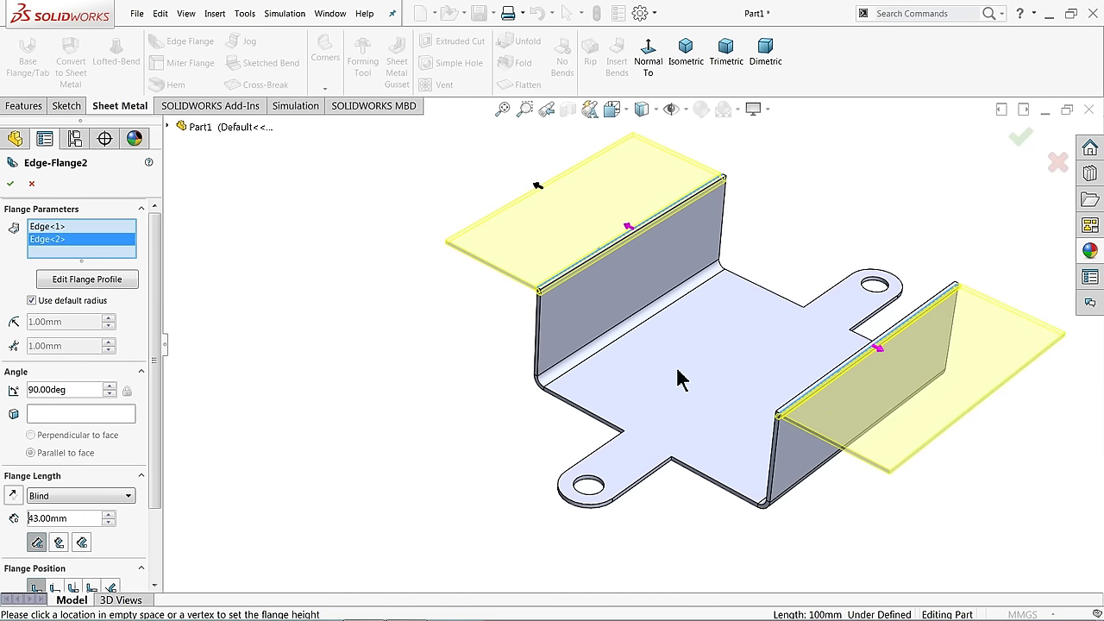
scroll(672, 380, "down", 2)
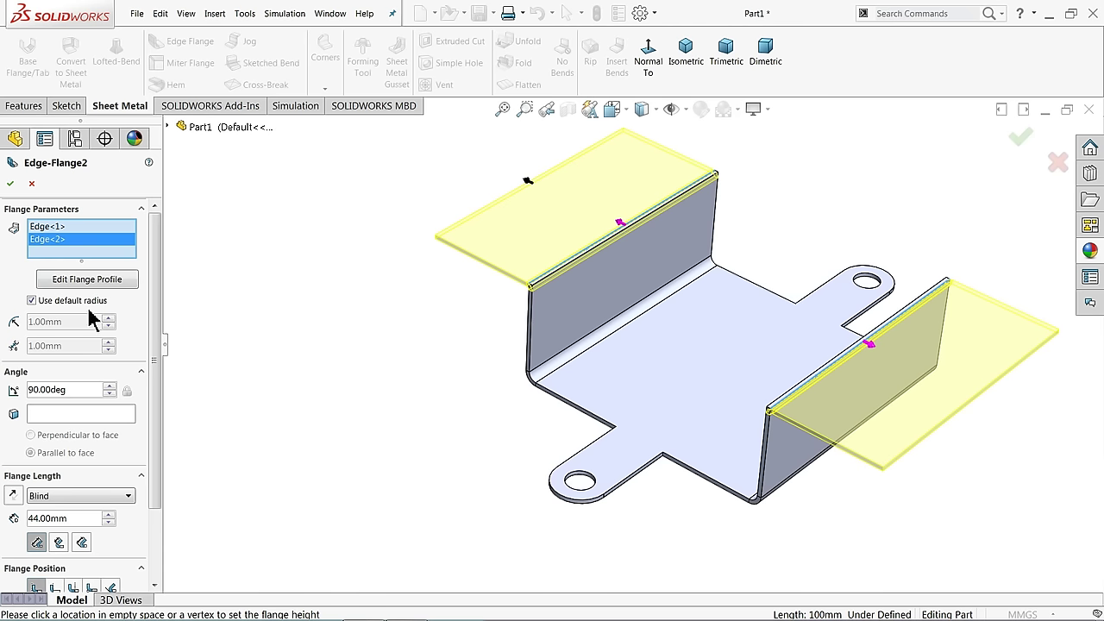
left_click(32, 301)
left_click_drag(69, 319, 7, 322)
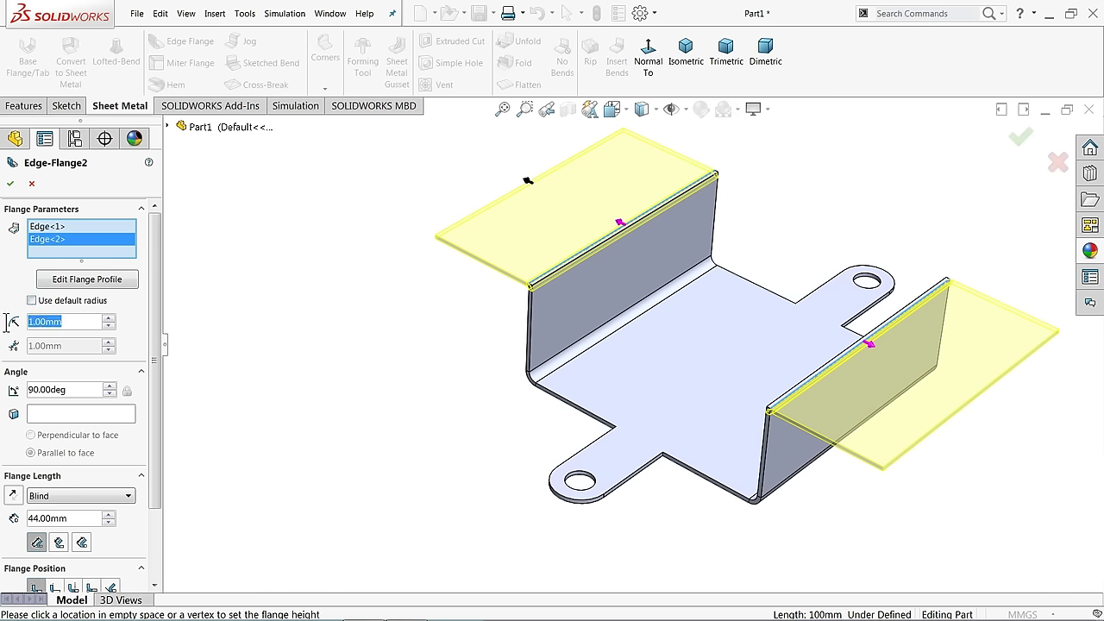
type("3")
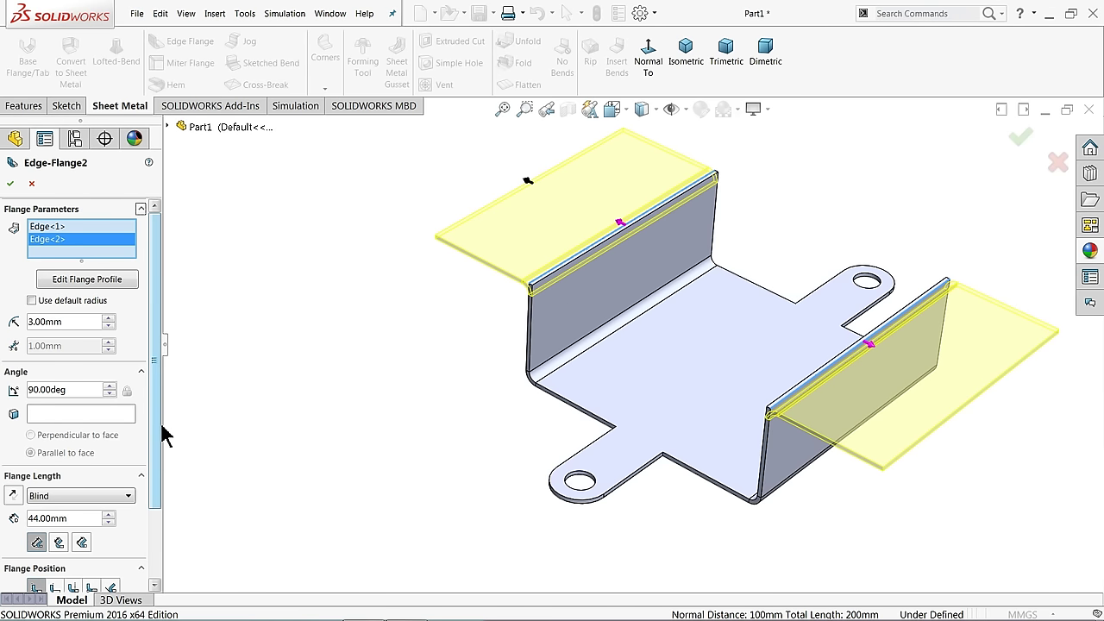
Step: Set the top flanges' length to 25 mm, measured to the Inner Virtual Sharp
left_click_drag(156, 431, 156, 492)
left_click_drag(71, 427, 21, 426)
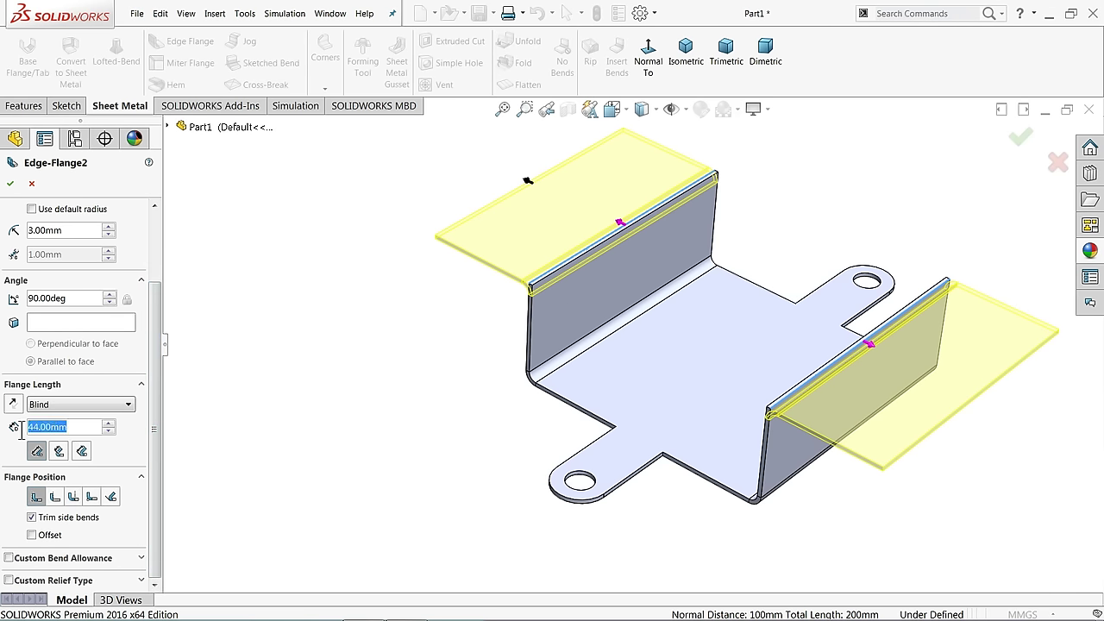
type("25")
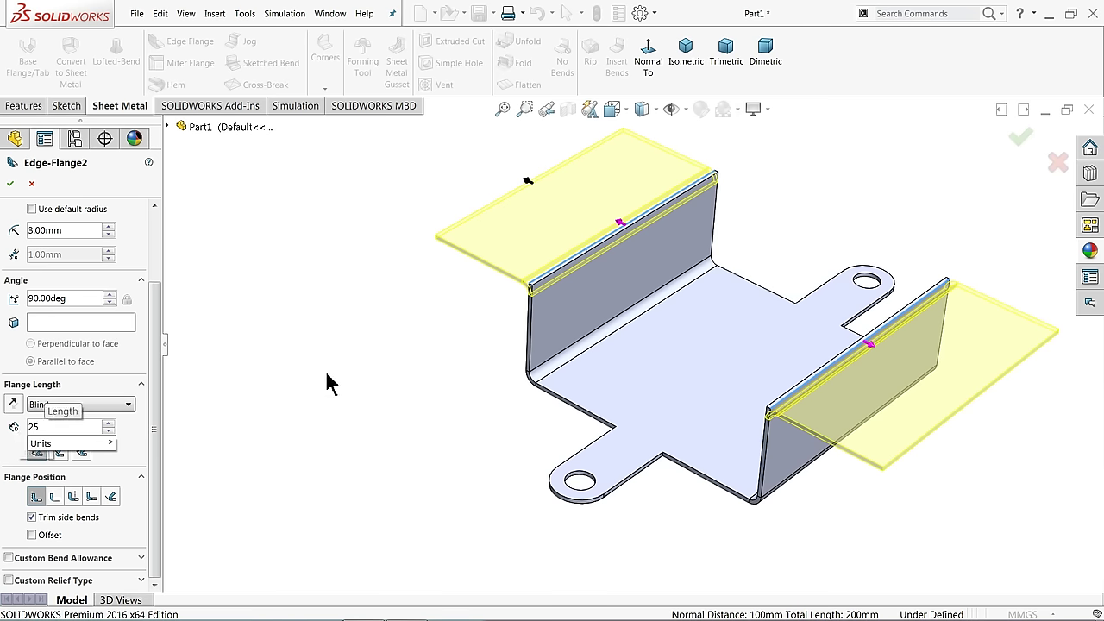
key("Return")
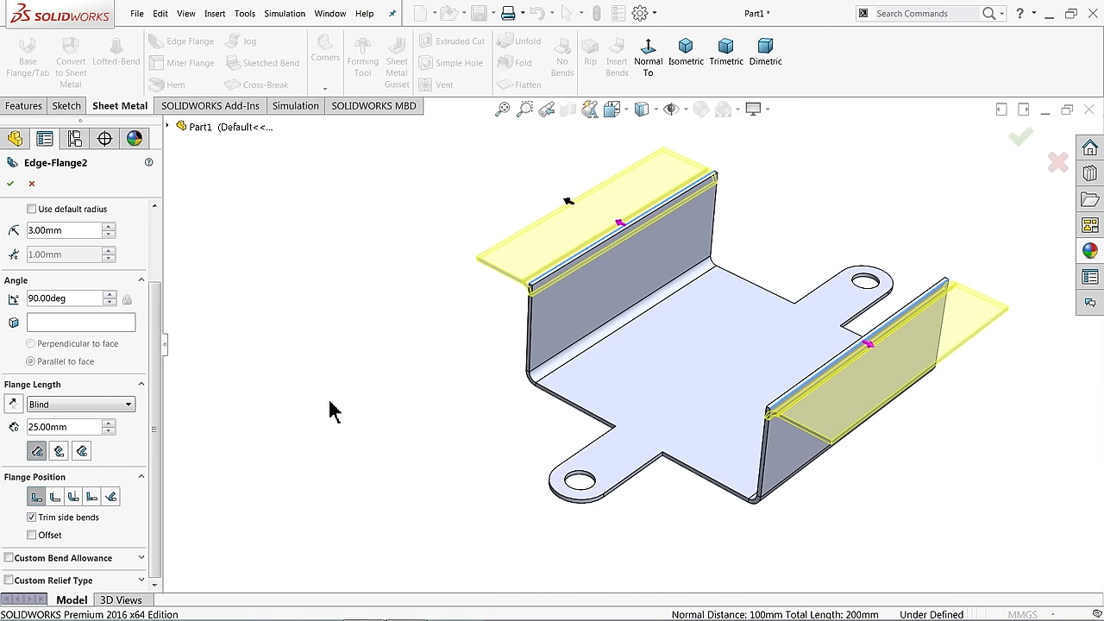
left_click(59, 452)
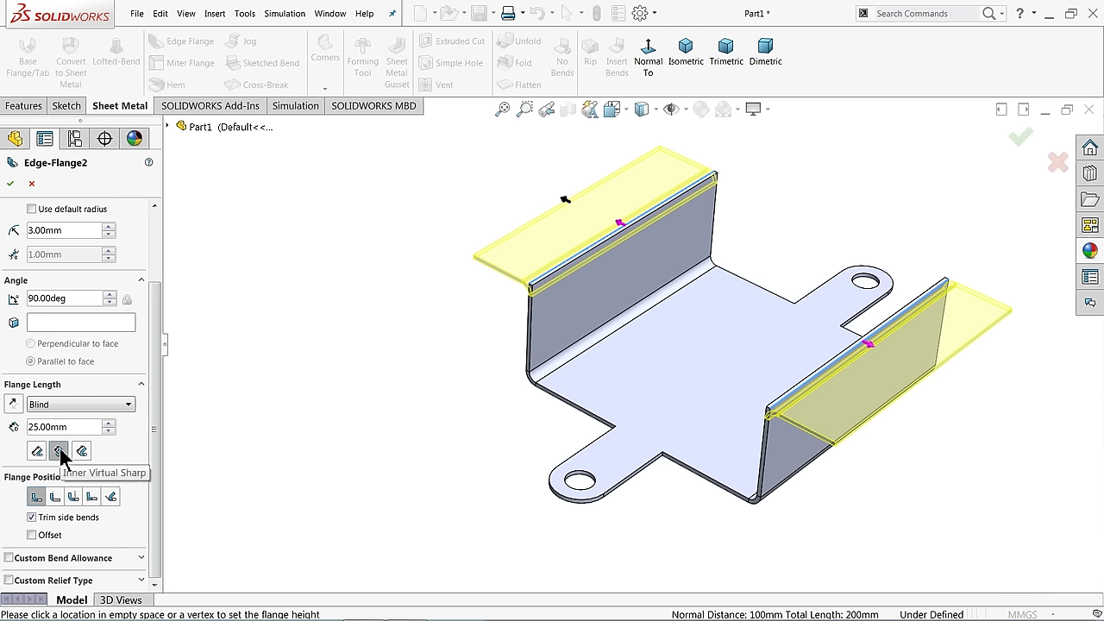
left_click(59, 452)
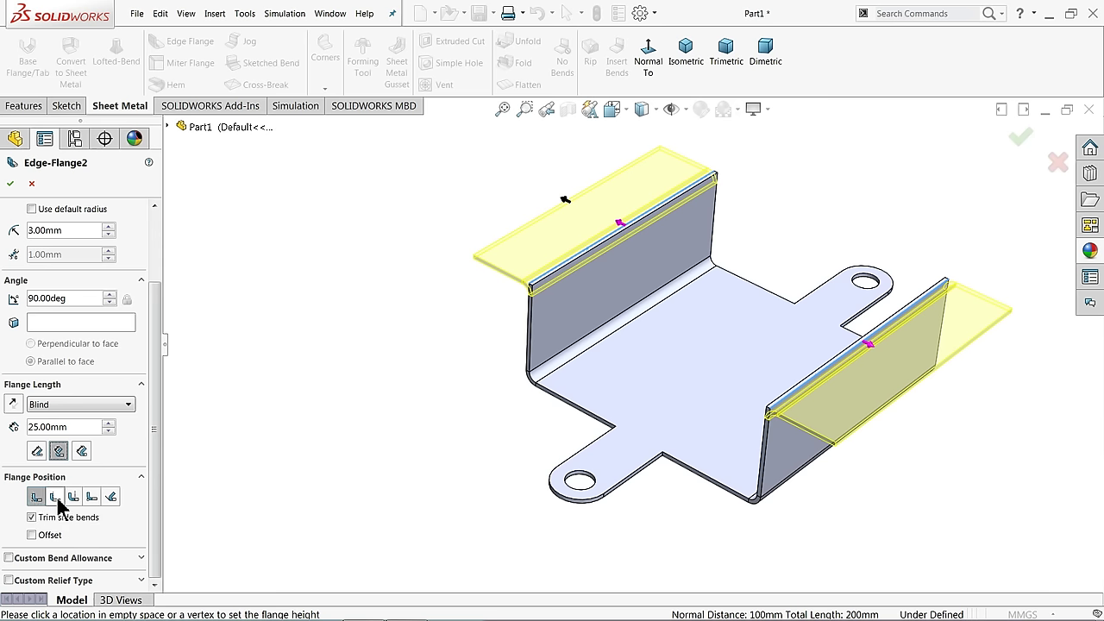
Step: Keep Material Inside, enable a custom 0.5 K-factor bend allowance, and create Edge-Flange2
left_click(57, 500)
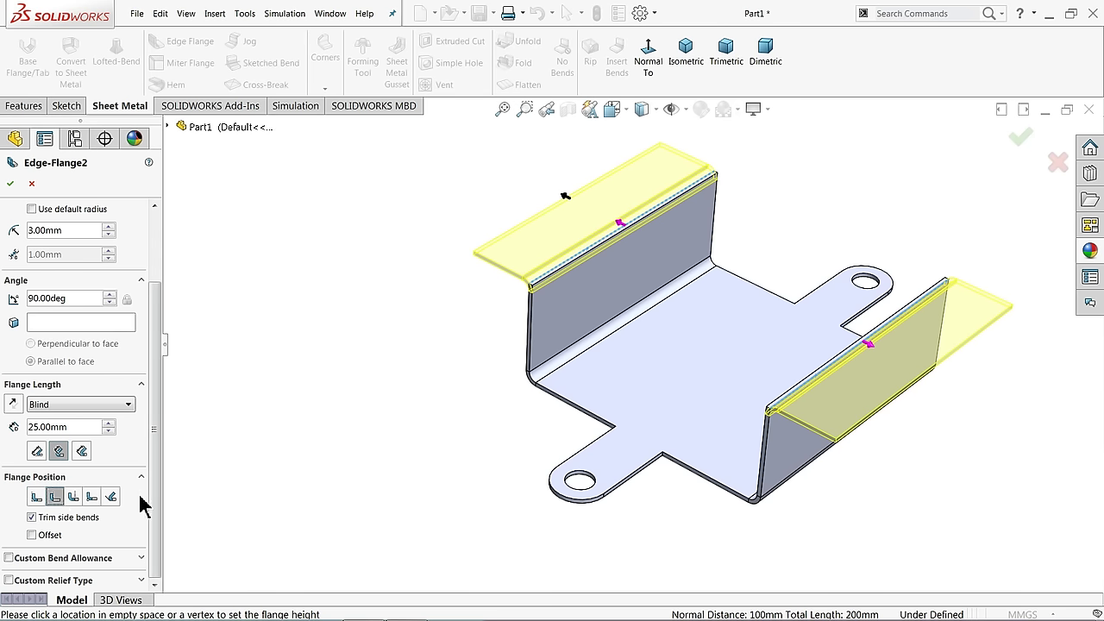
left_click(36, 500)
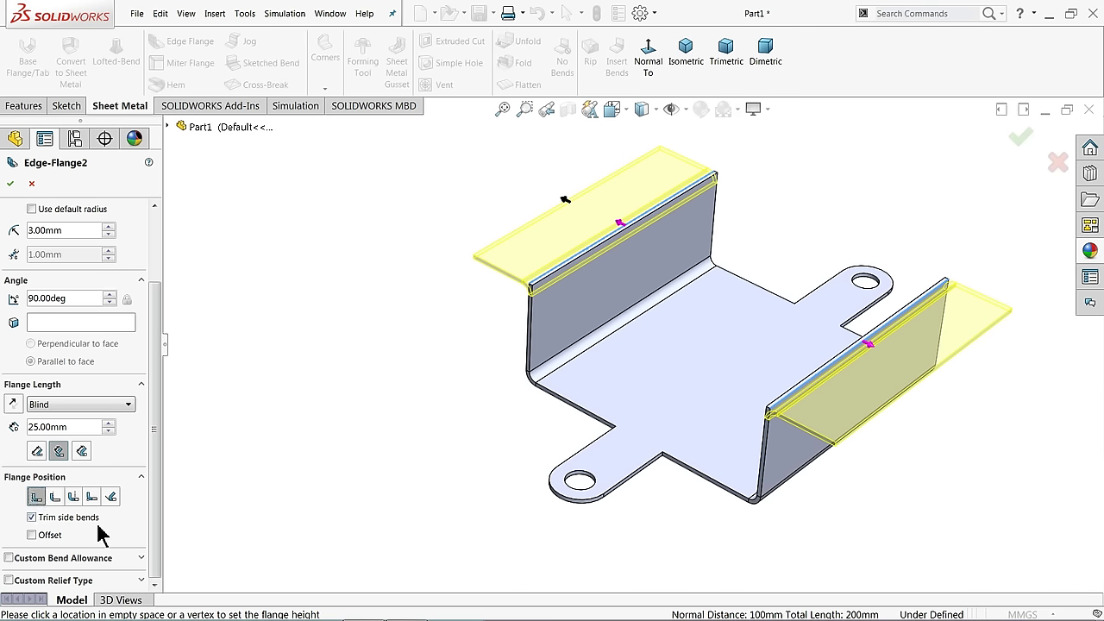
scroll(148, 504, "up", 1)
scroll(148, 505, "down", 1)
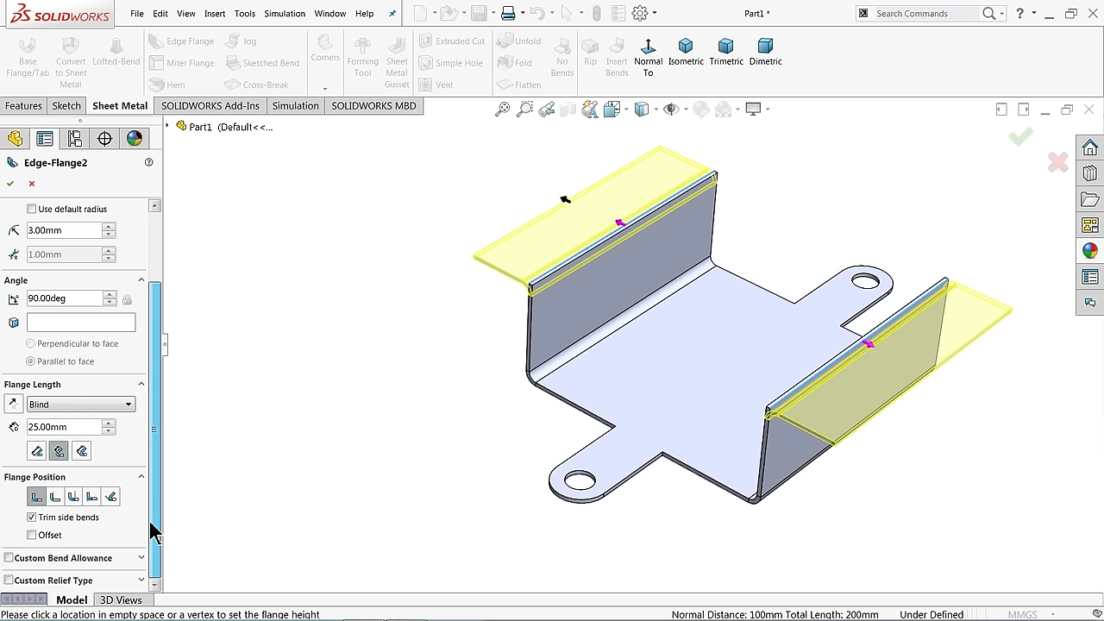
left_click(9, 558)
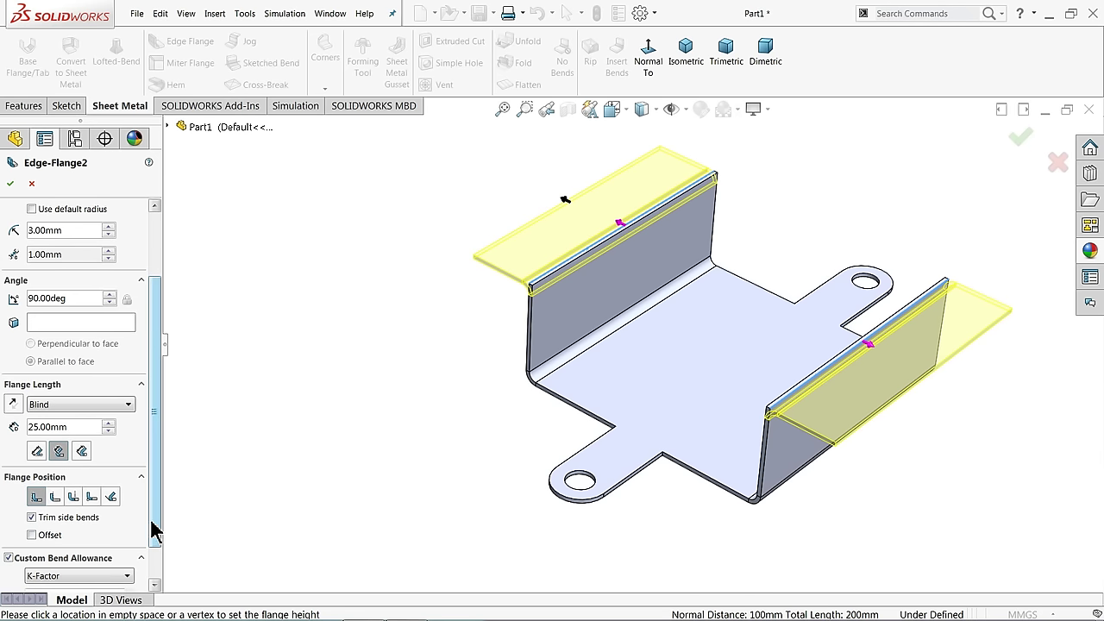
left_click_drag(152, 524, 156, 565)
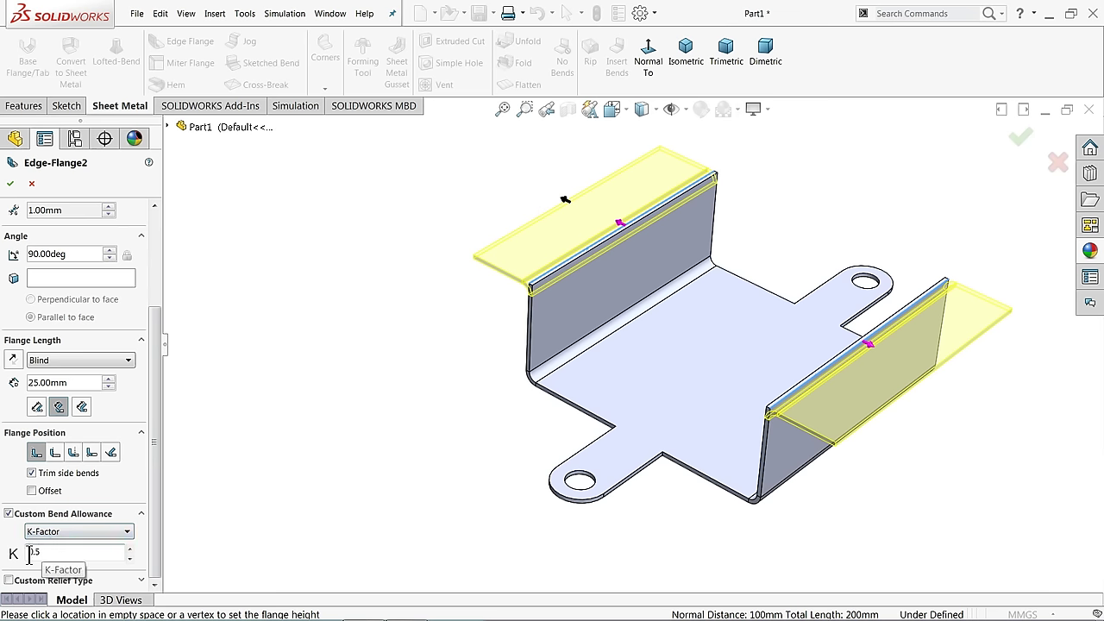
left_click(12, 185)
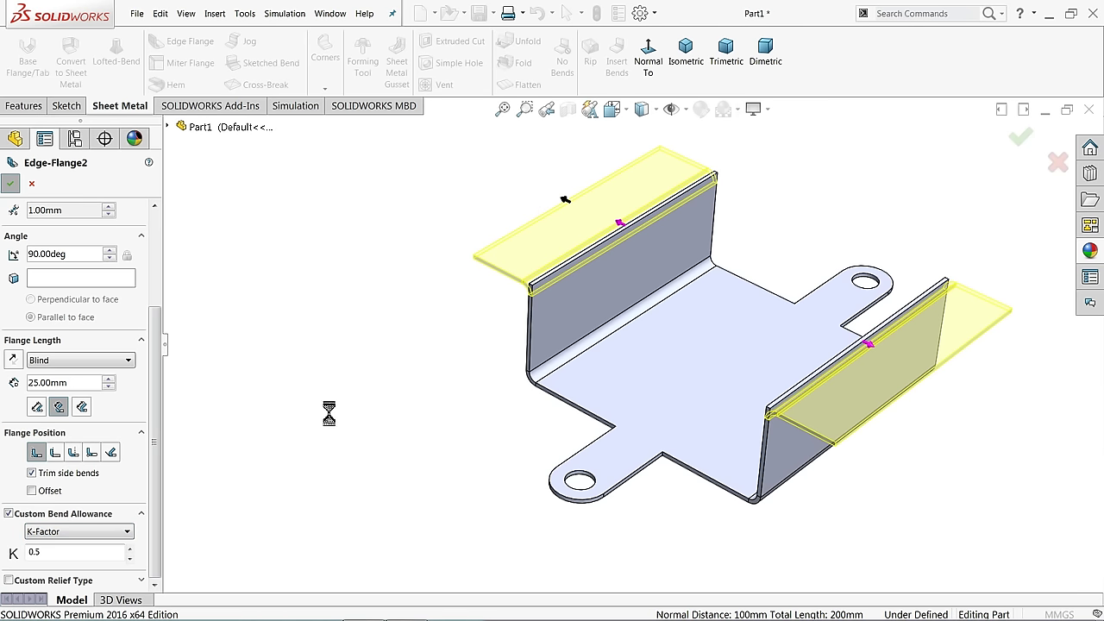
Step: Select Base-Flange1's flat top face and open Sketch22 on it
middle_click_drag(393, 413, 394, 403)
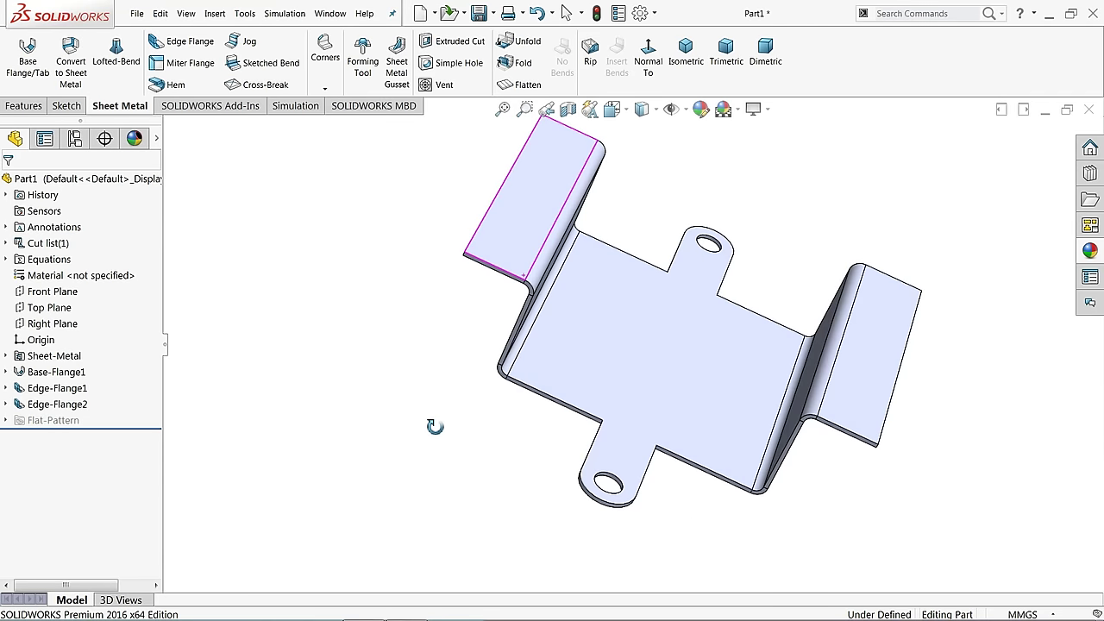
scroll(698, 485, "down", 2)
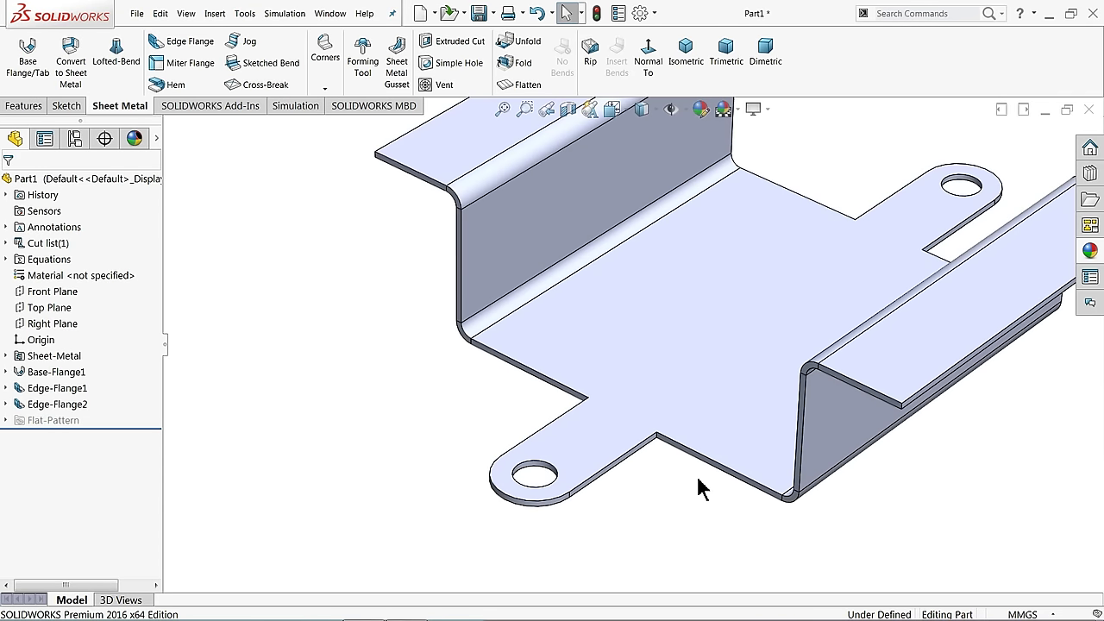
scroll(546, 382, "down", 2)
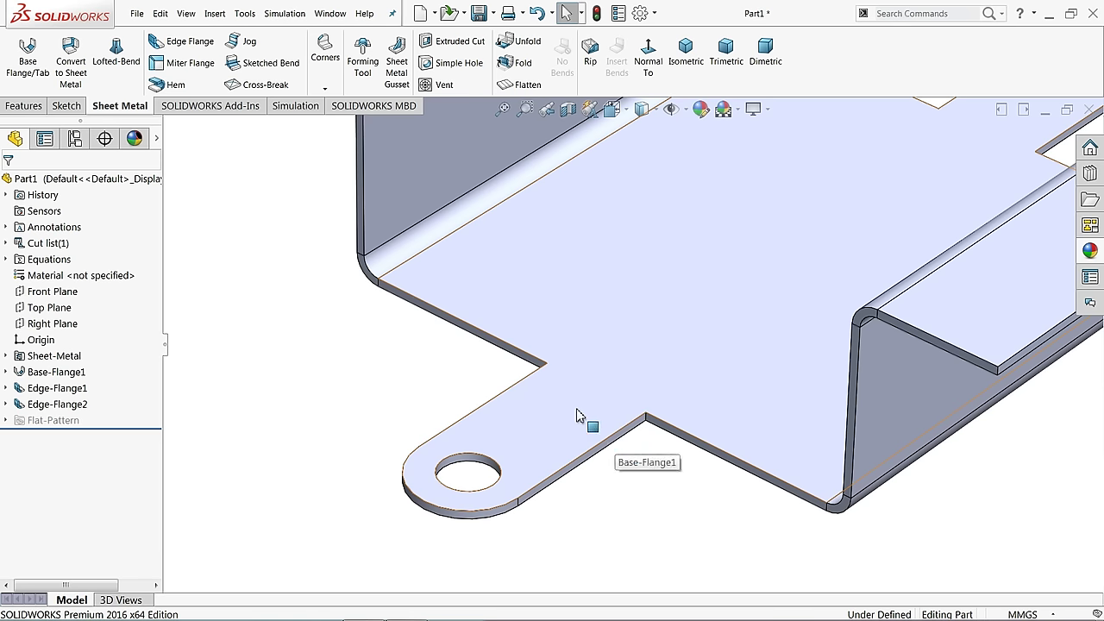
left_click(559, 414)
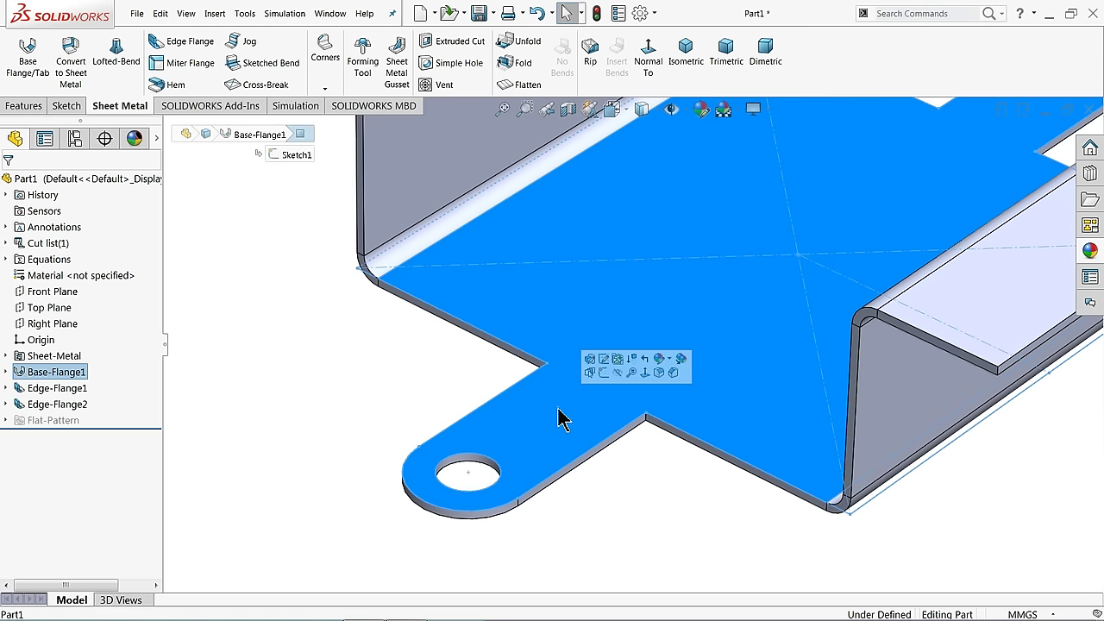
left_click(604, 374)
Step: In Normal To view, draw a line across the holed tab from edge to edge
left_click(637, 52)
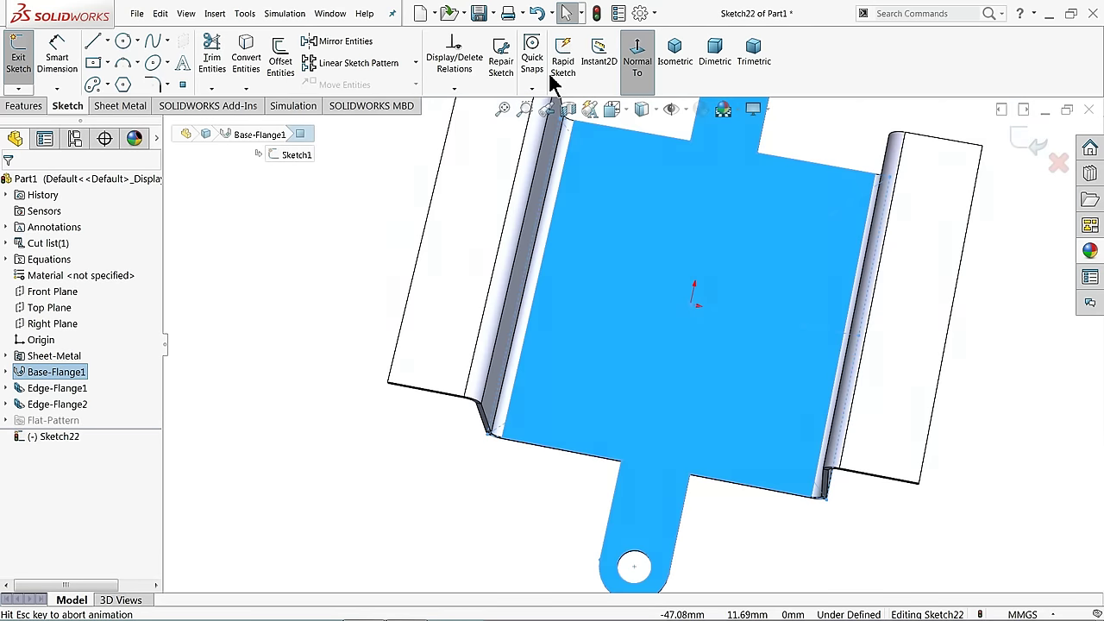
left_click(93, 43)
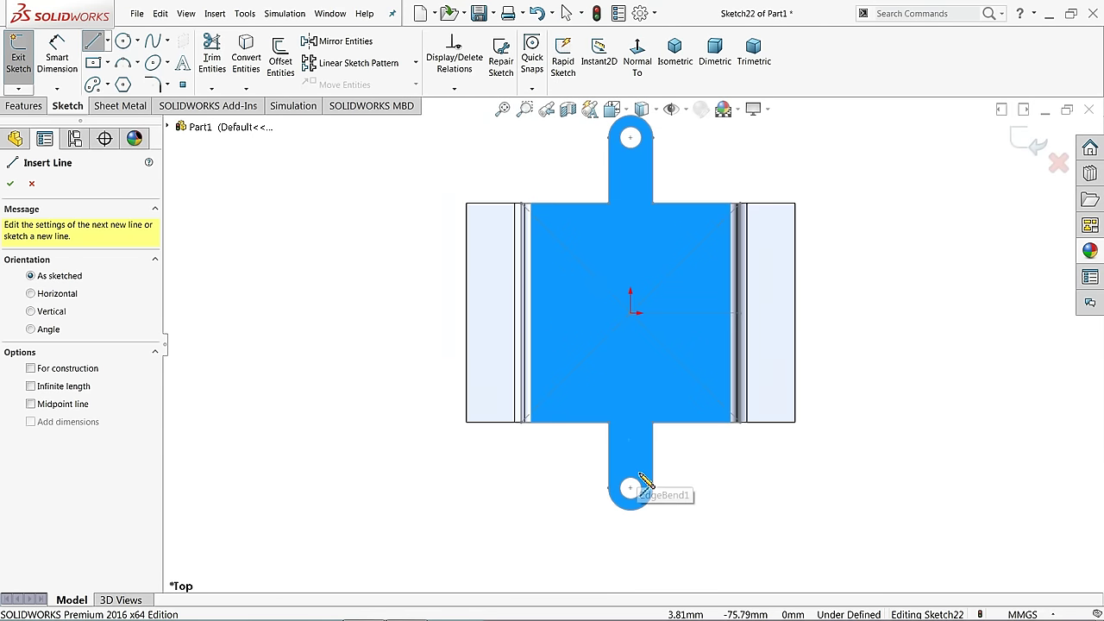
scroll(629, 465, "up", 5)
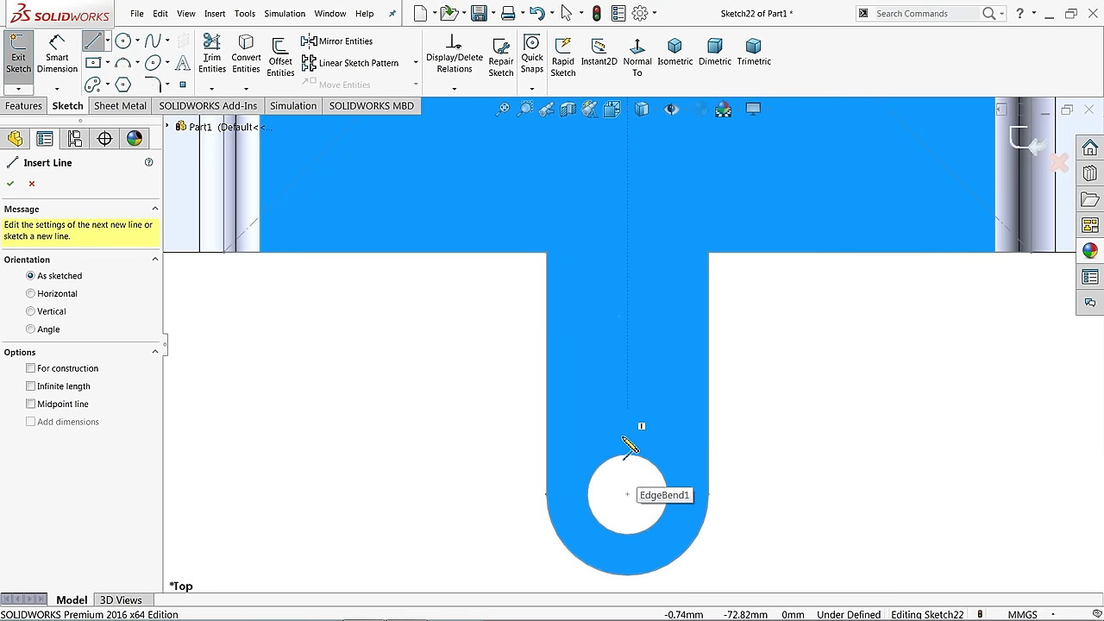
left_click(546, 294)
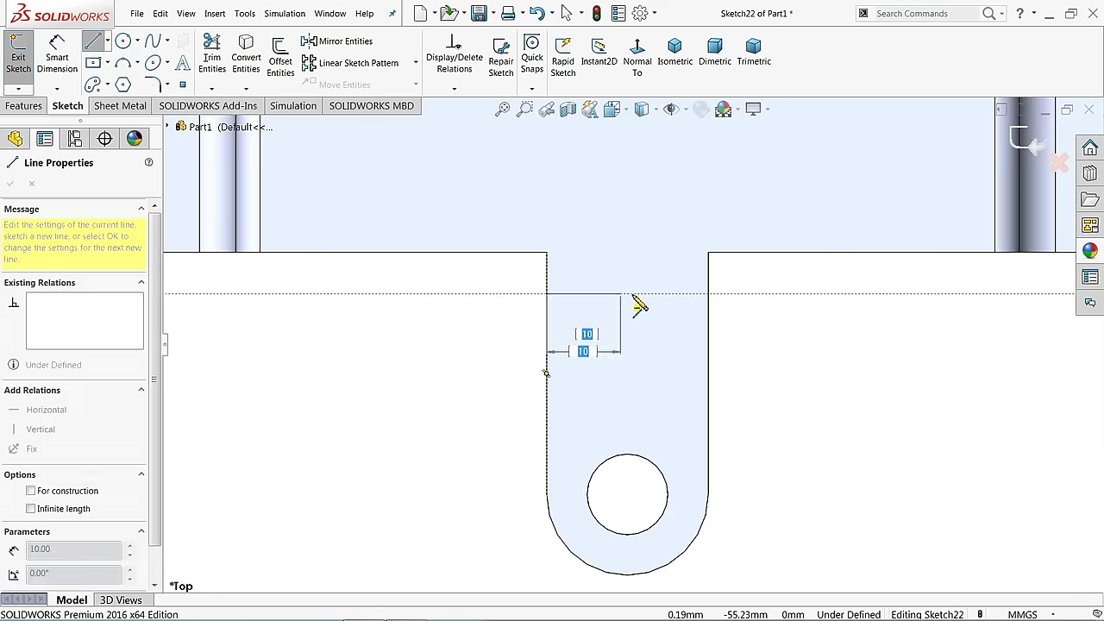
left_click(709, 294)
right_click(739, 276)
left_click(759, 288)
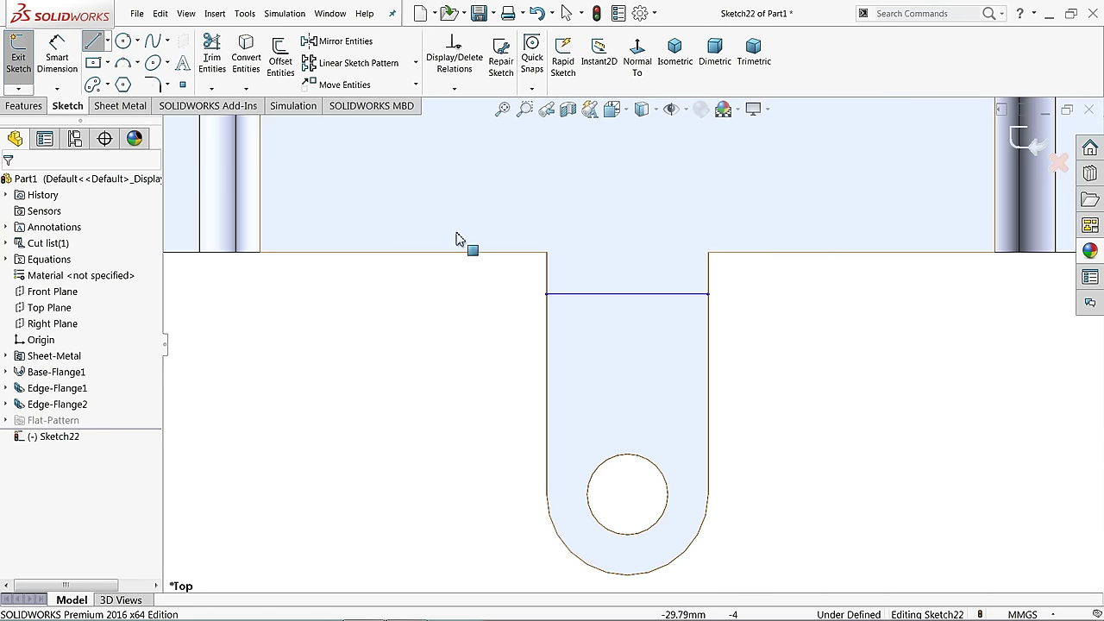
Step: Dimension the line 5 mm from the base edge and return to Isometric view
left_click(57, 51)
left_click(576, 294)
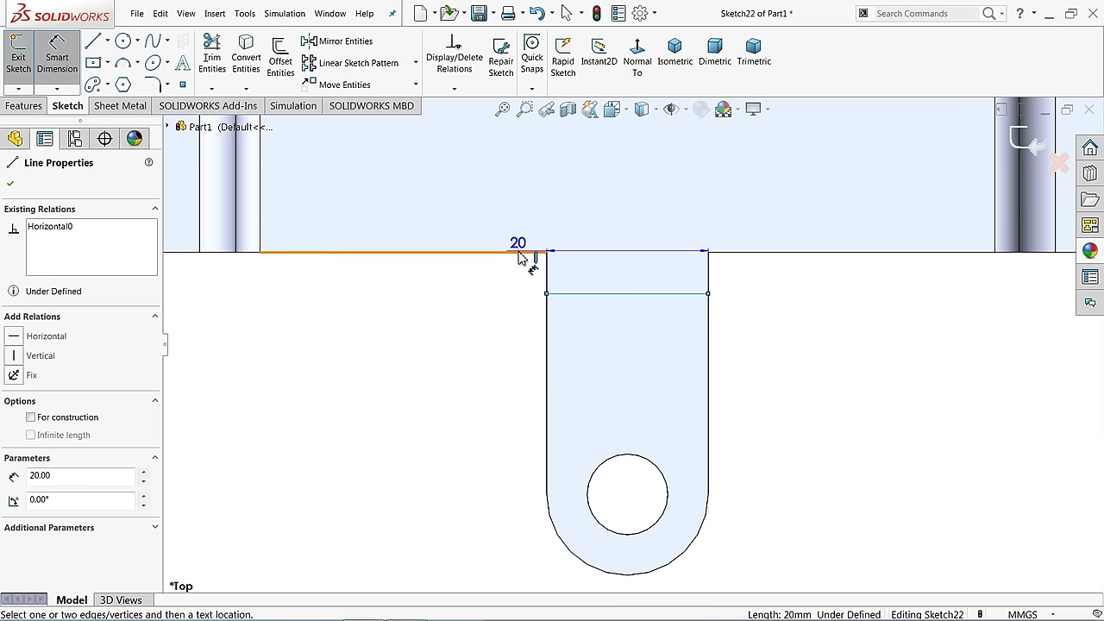
left_click(522, 255)
left_click(507, 289)
type("5")
key("Return")
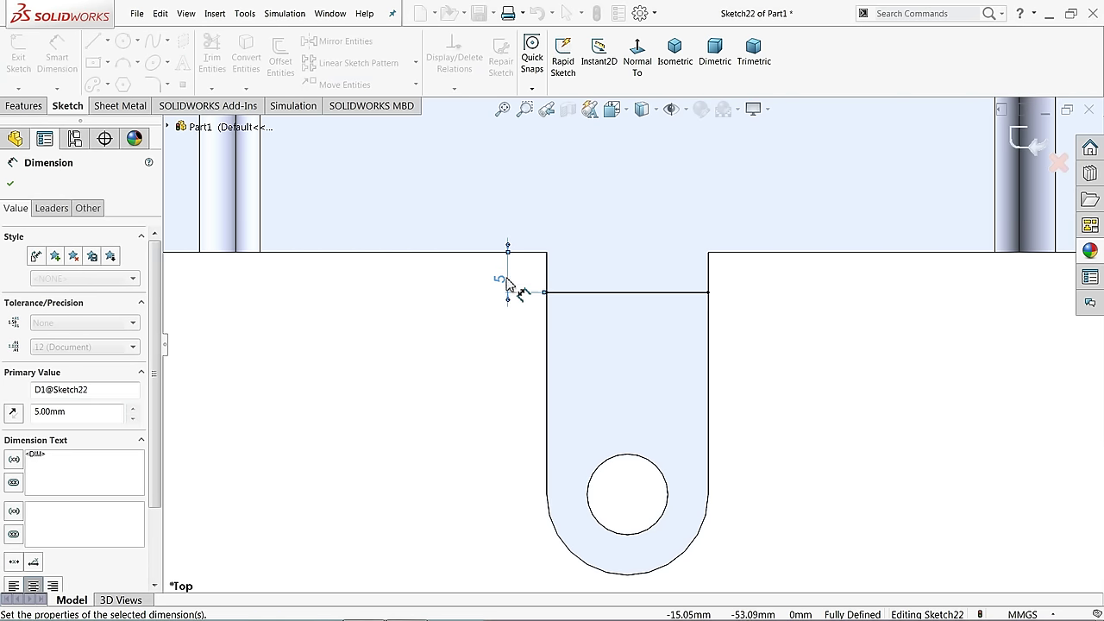
left_click(676, 69)
scroll(621, 454, "down", 3)
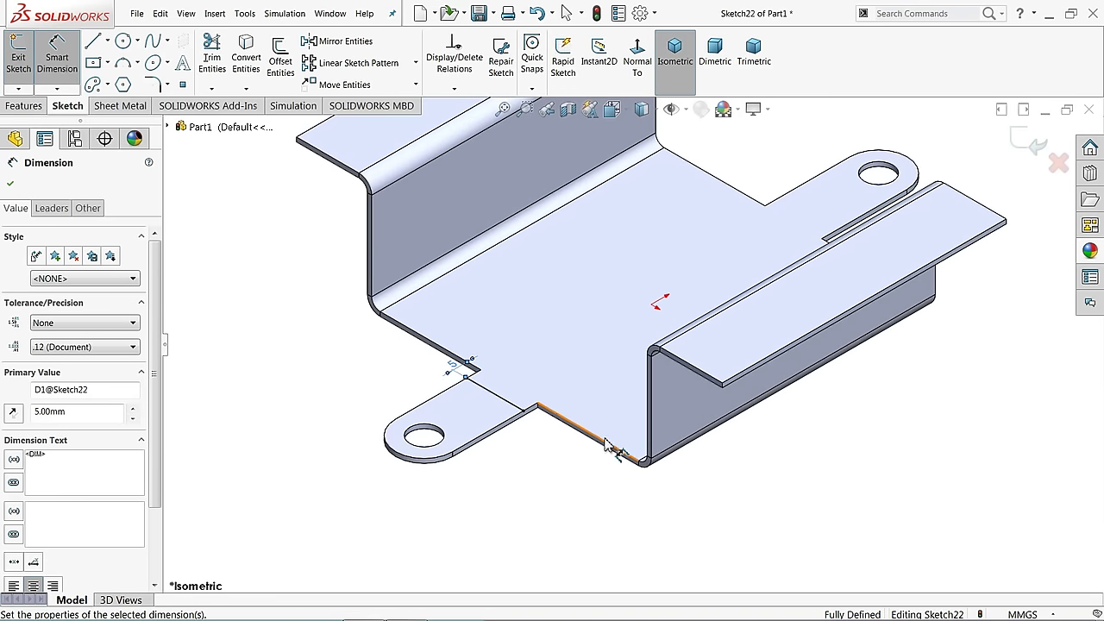
left_click(380, 369)
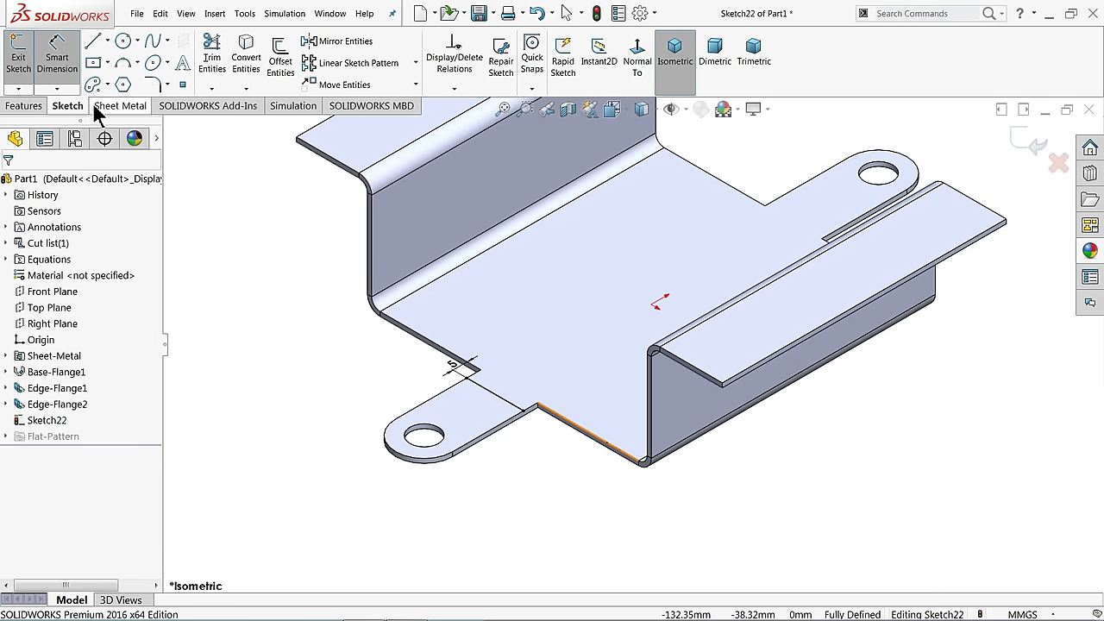
Step: Start a Sketched Bend along the line with the main base face fixed
left_click(99, 107)
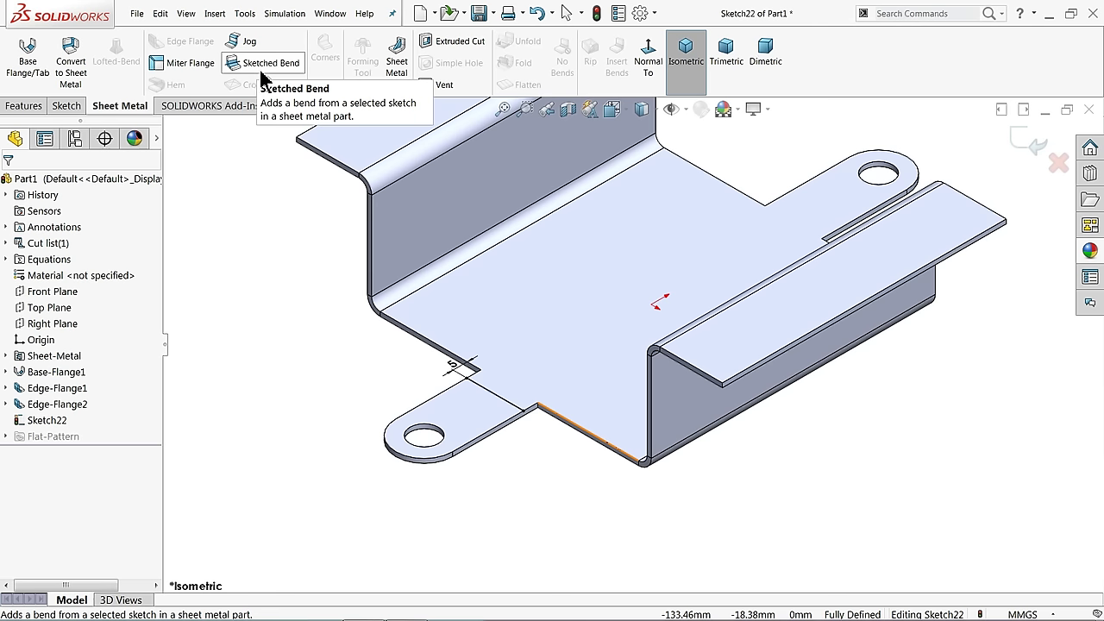
left_click(262, 71)
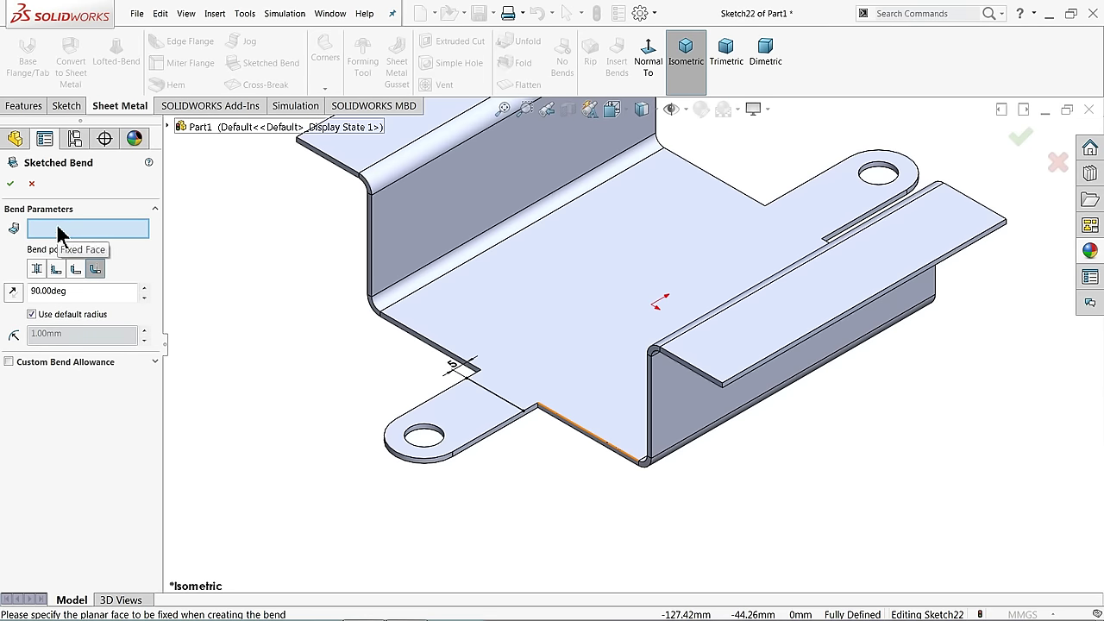
scroll(517, 440, "down", 3)
left_click(550, 290)
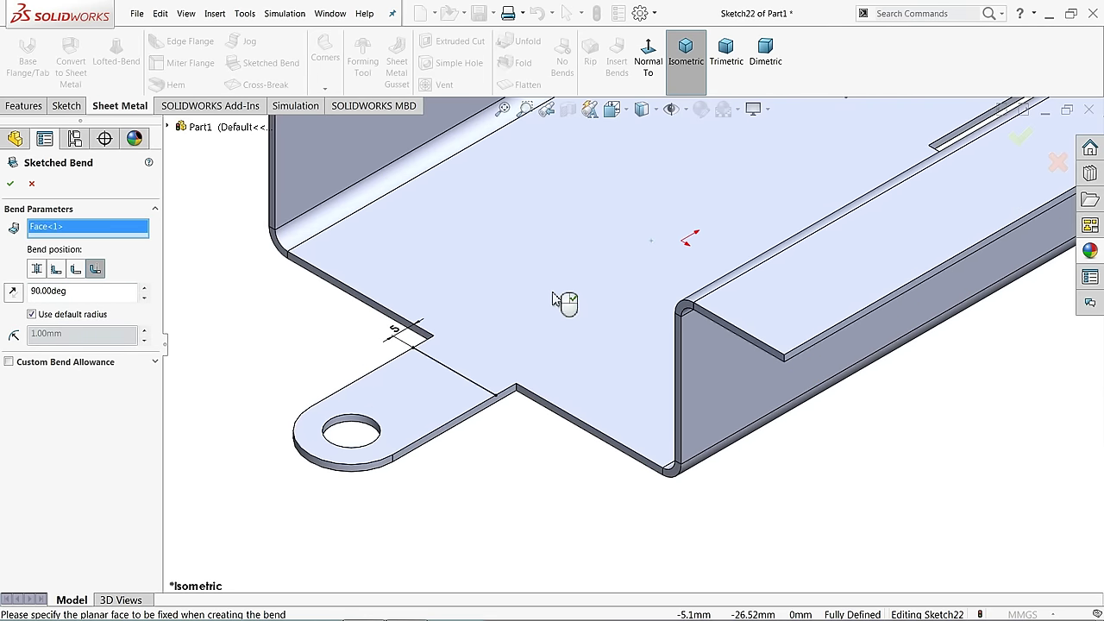
scroll(604, 296, "up", 2)
scroll(649, 251, "down", 1)
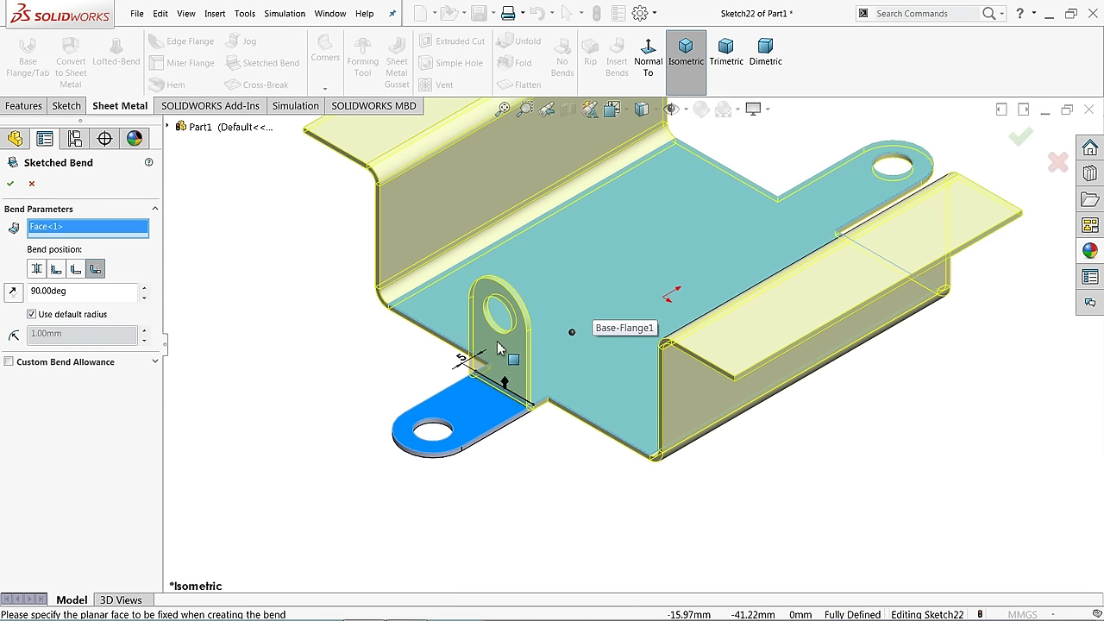
mouse_move(504, 379)
middle_mouse_down()
mouse_move(465, 381)
mouse_move(459, 353)
middle_mouse_up()
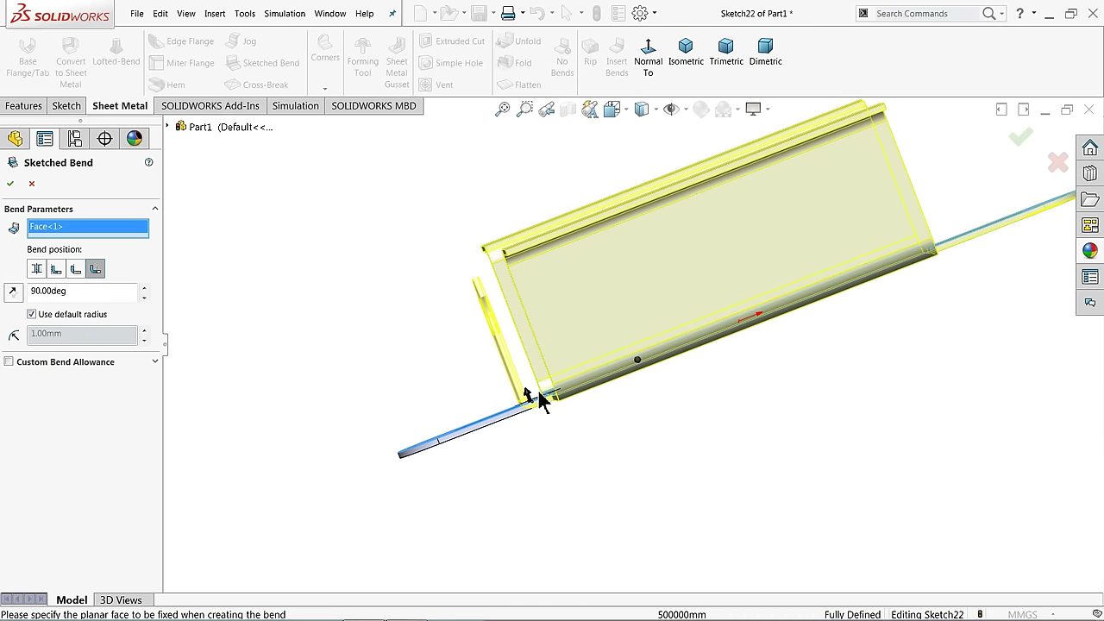
scroll(540, 401, "down", 2)
scroll(547, 394, "down", 2)
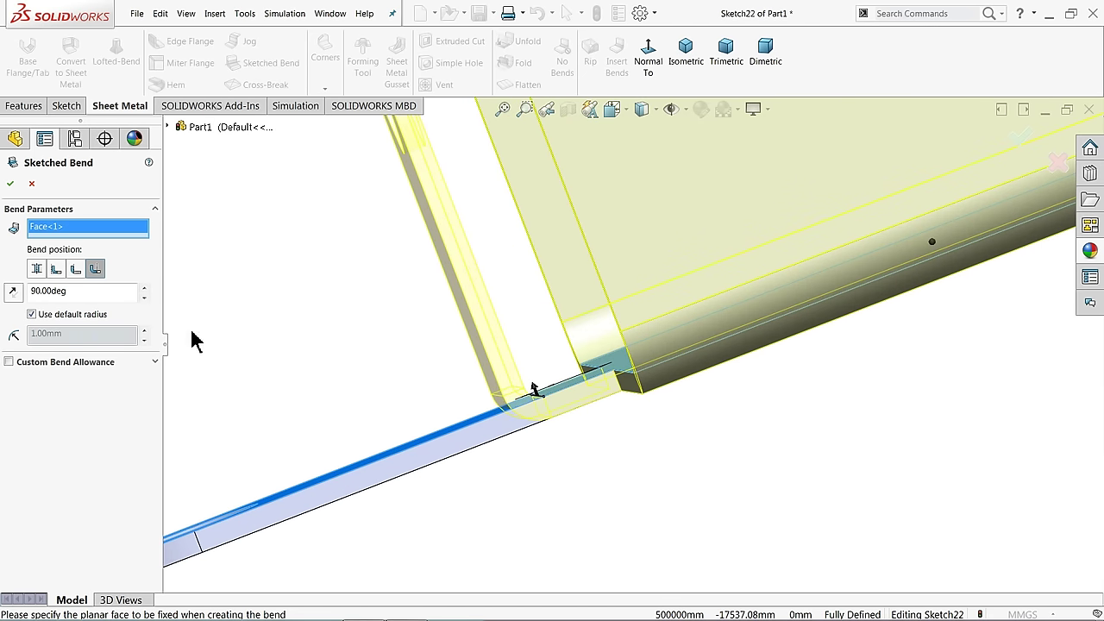
Step: Choose the Bend Outside position and set a custom 3 mm bend radius
left_click(57, 269)
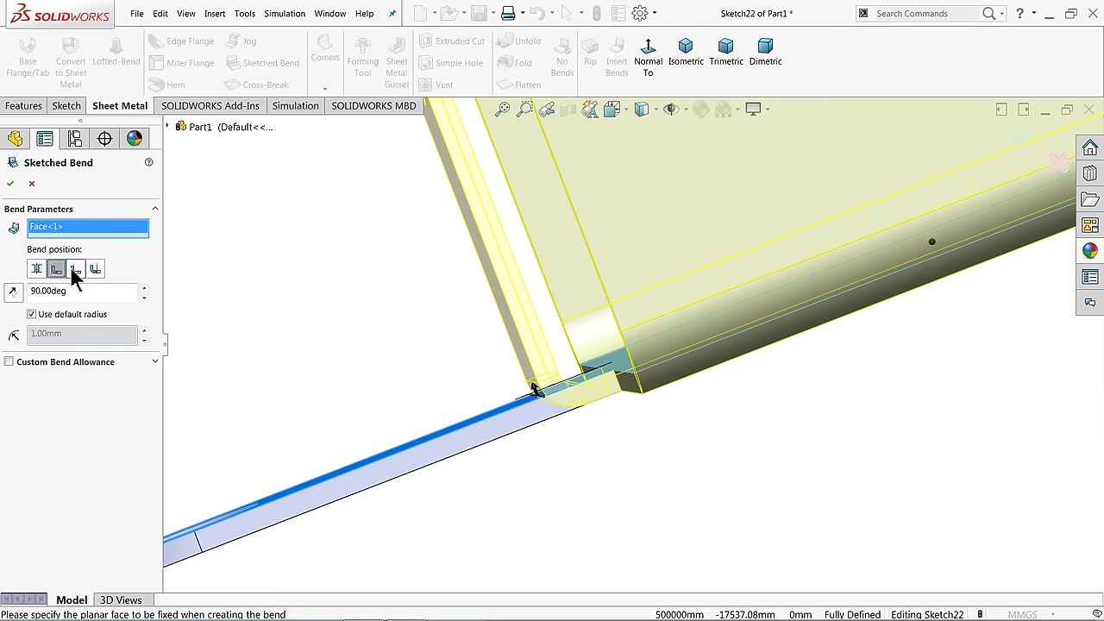
left_click(74, 271)
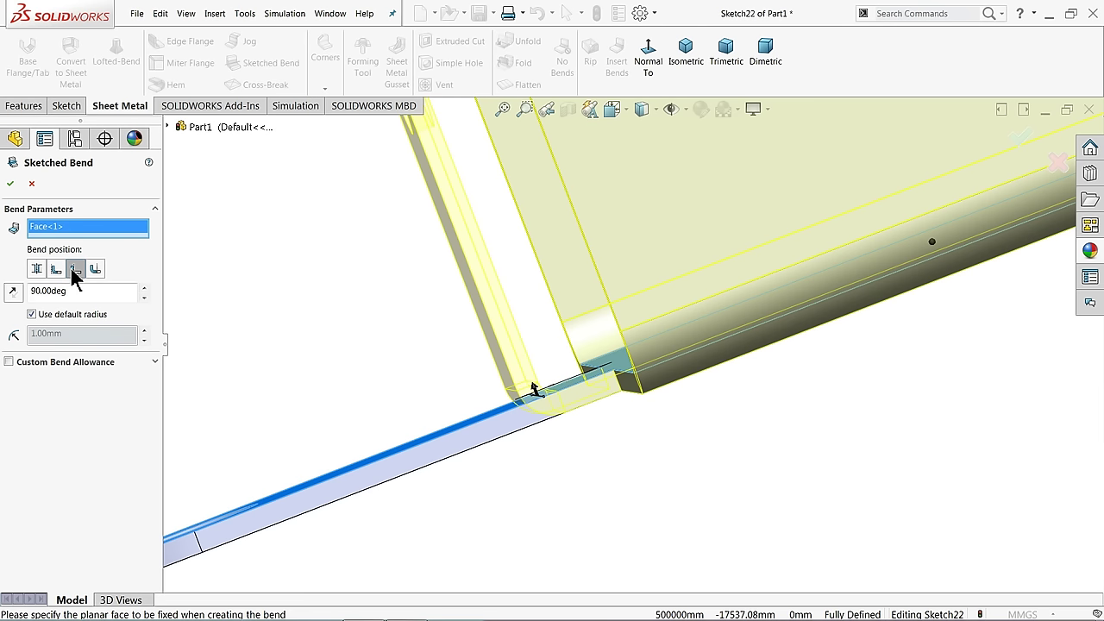
left_click(94, 270)
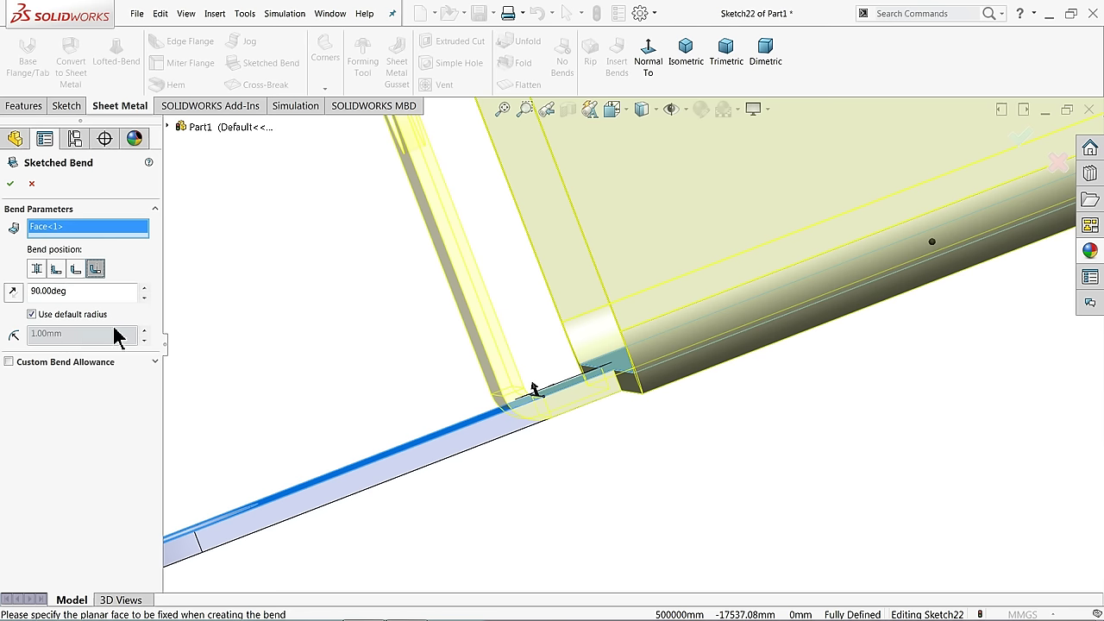
left_click(32, 314)
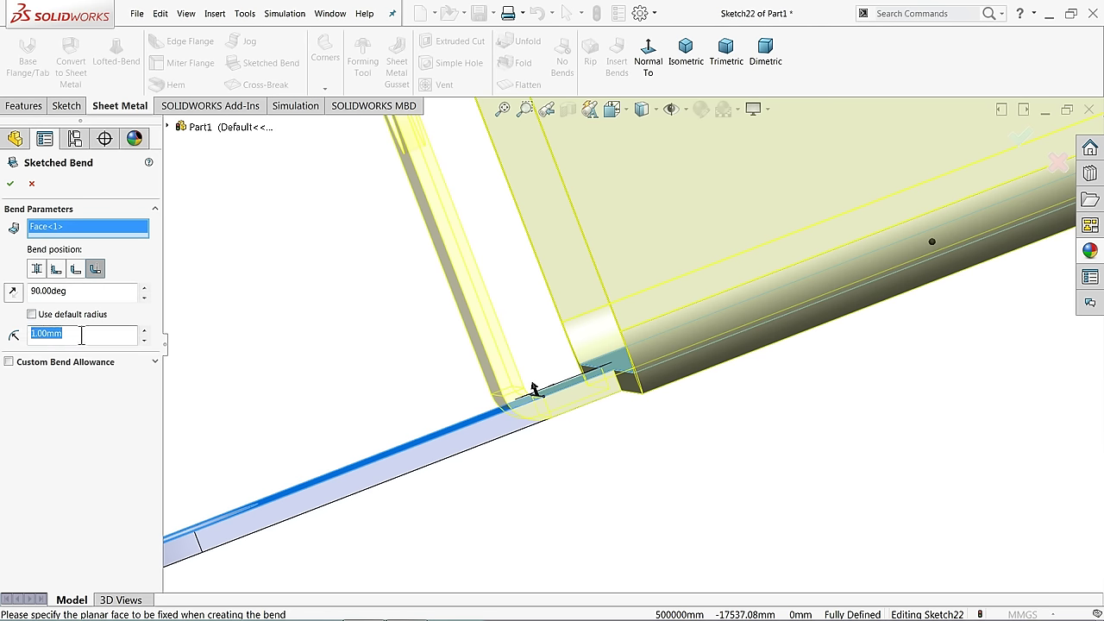
type("3")
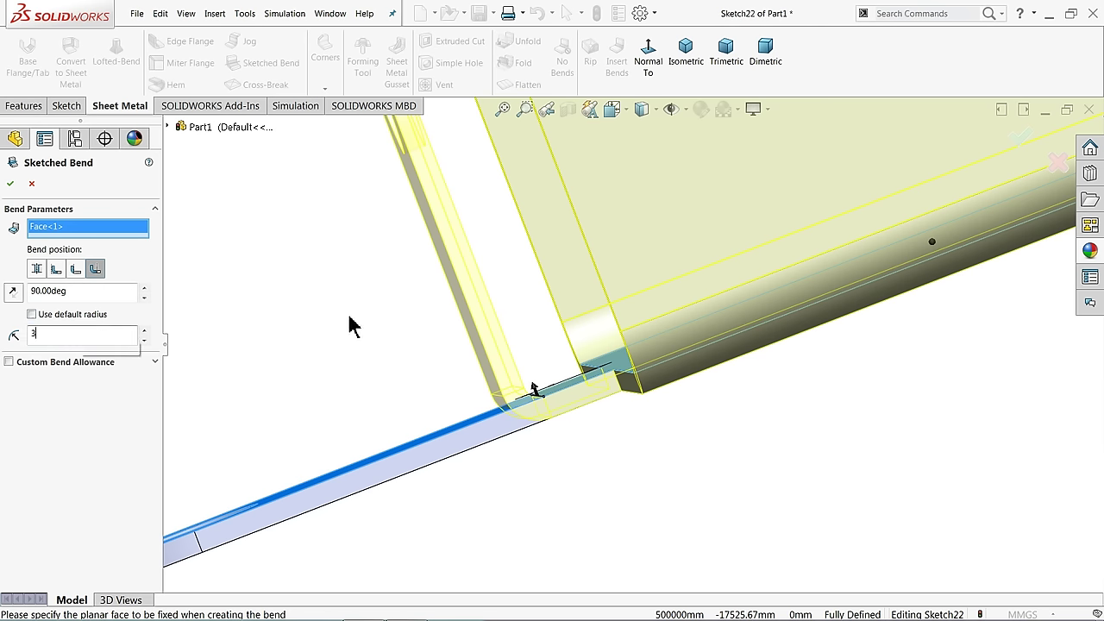
Step: Reverse the bend direction so the tab folds downward, then create Sketched Bend1
middle_click_drag(376, 313, 407, 386)
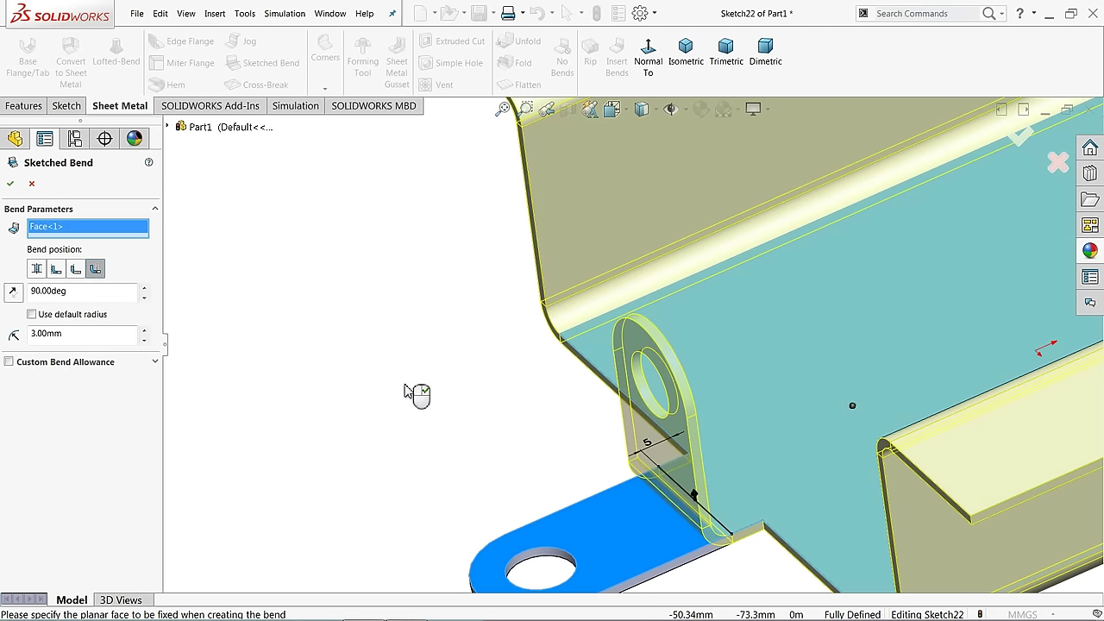
scroll(423, 335, "up", 2)
scroll(451, 337, "up", 2)
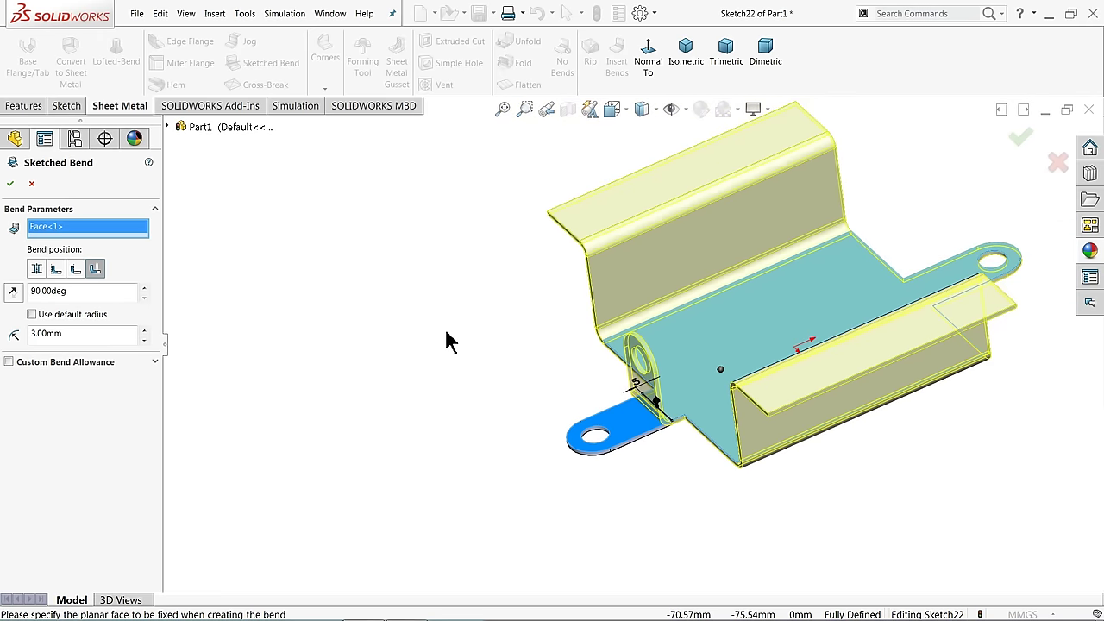
scroll(734, 327, "down", 3)
scroll(772, 353, "up", 2)
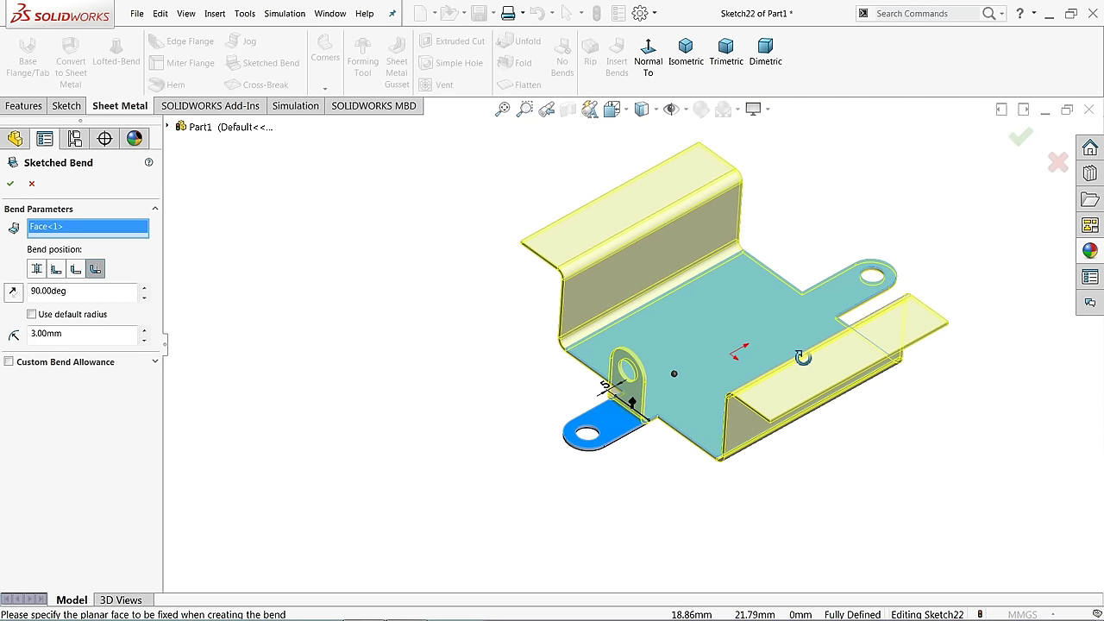
scroll(811, 347, "down", 3)
scroll(732, 313, "up", 2)
scroll(697, 270, "down", 2)
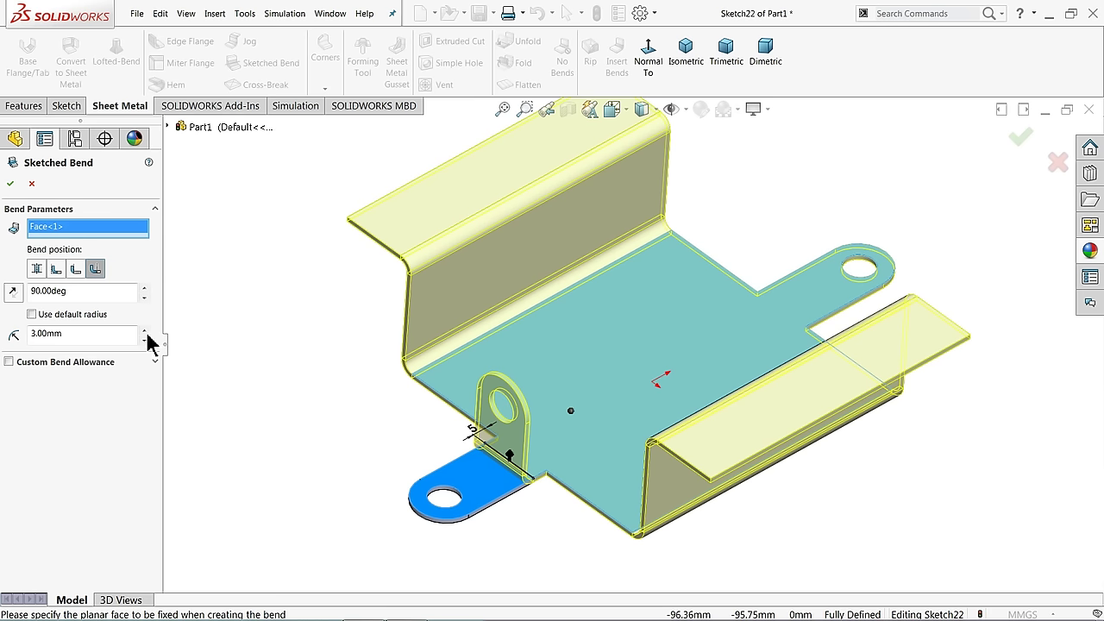
left_click(12, 293)
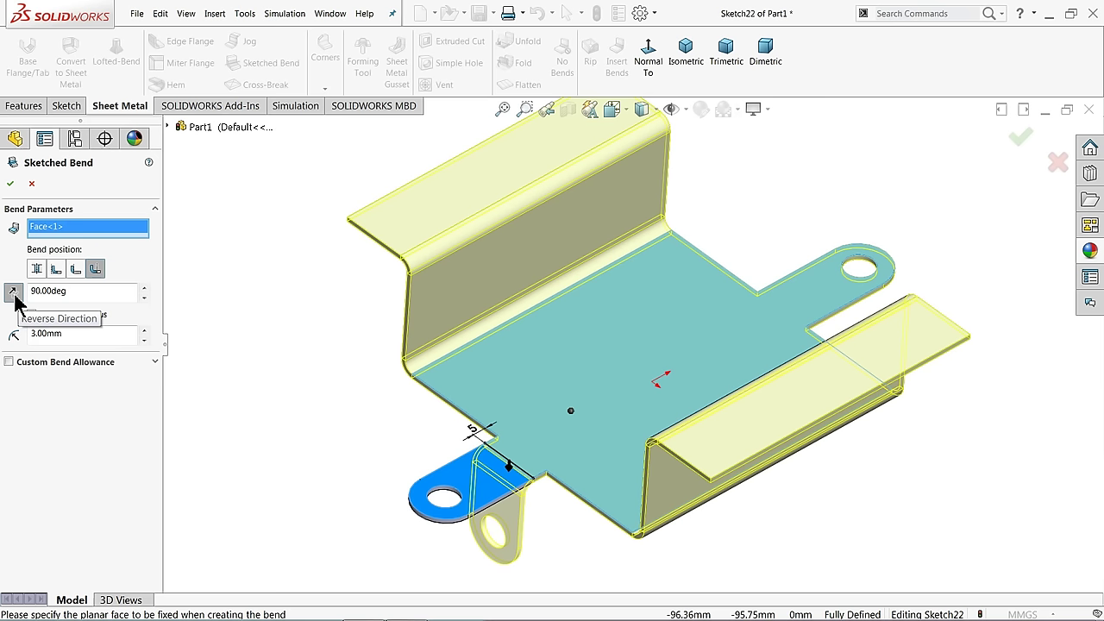
left_click(11, 183)
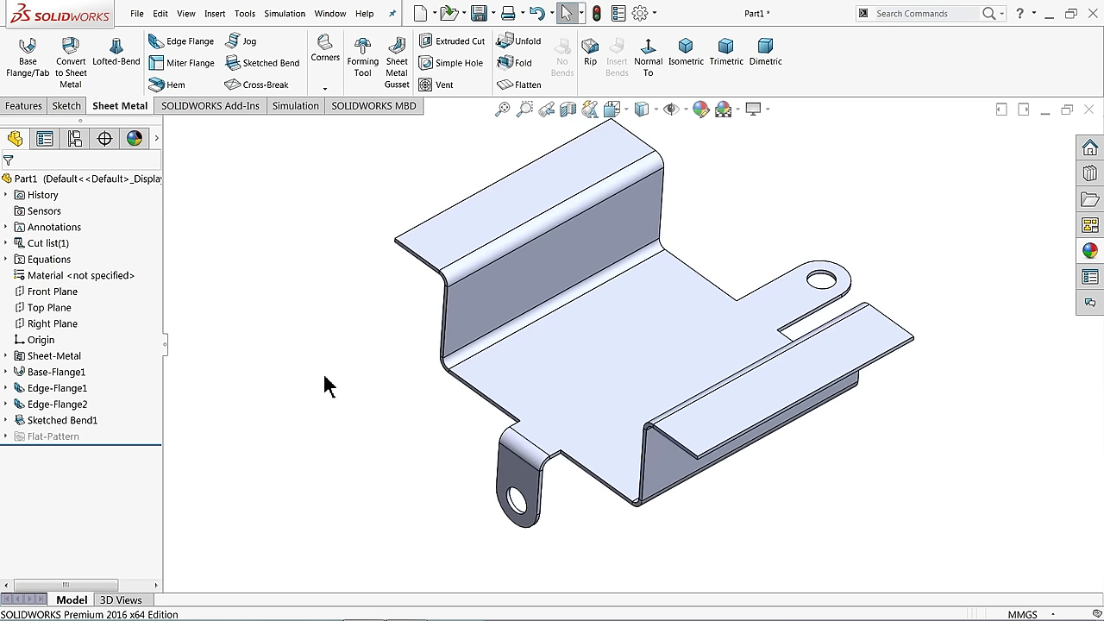
Step: Apply a light blue appearance (RGB 0, 154, 255) to the whole bracket
middle_click_drag(328, 382, 341, 358)
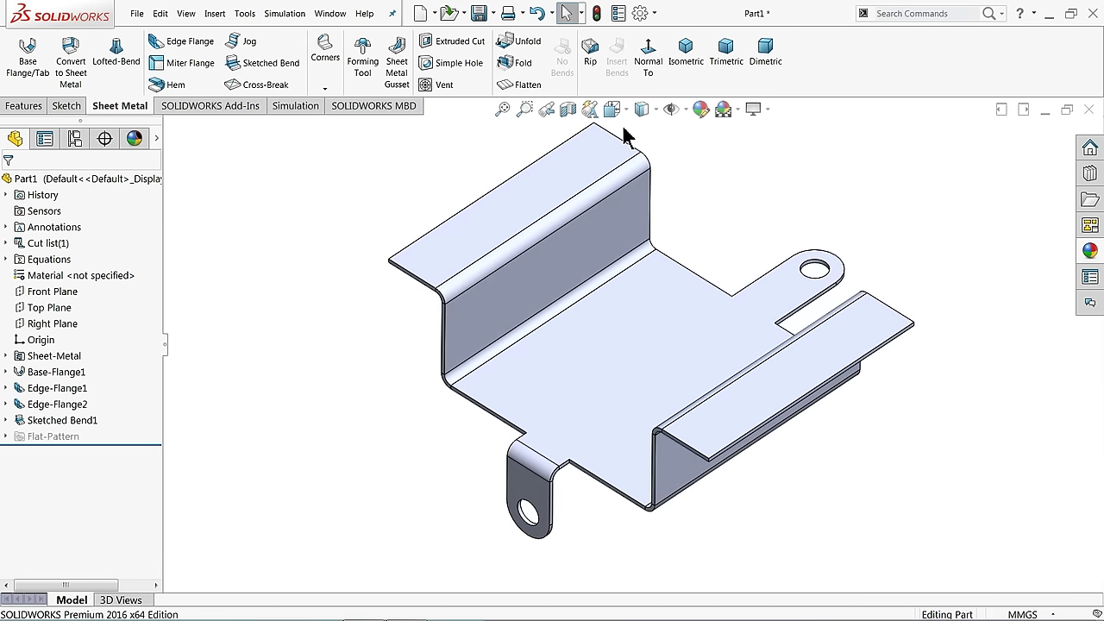
left_click(700, 109)
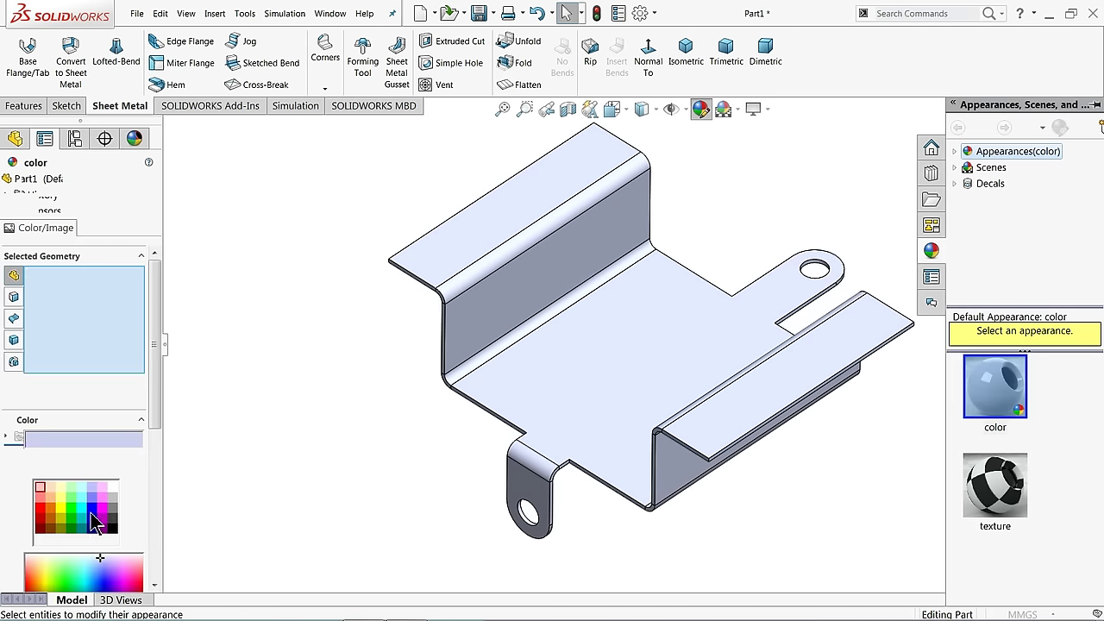
left_click(90, 509)
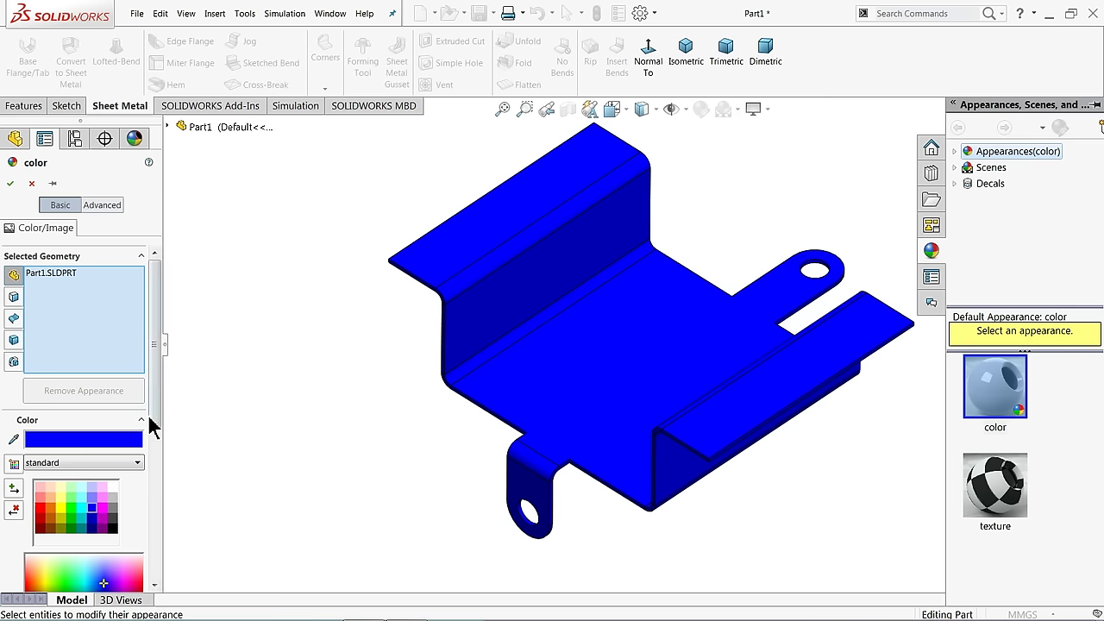
mouse_move(155, 419)
left_mouse_down()
mouse_move(155, 493)
mouse_move(97, 480)
left_mouse_up()
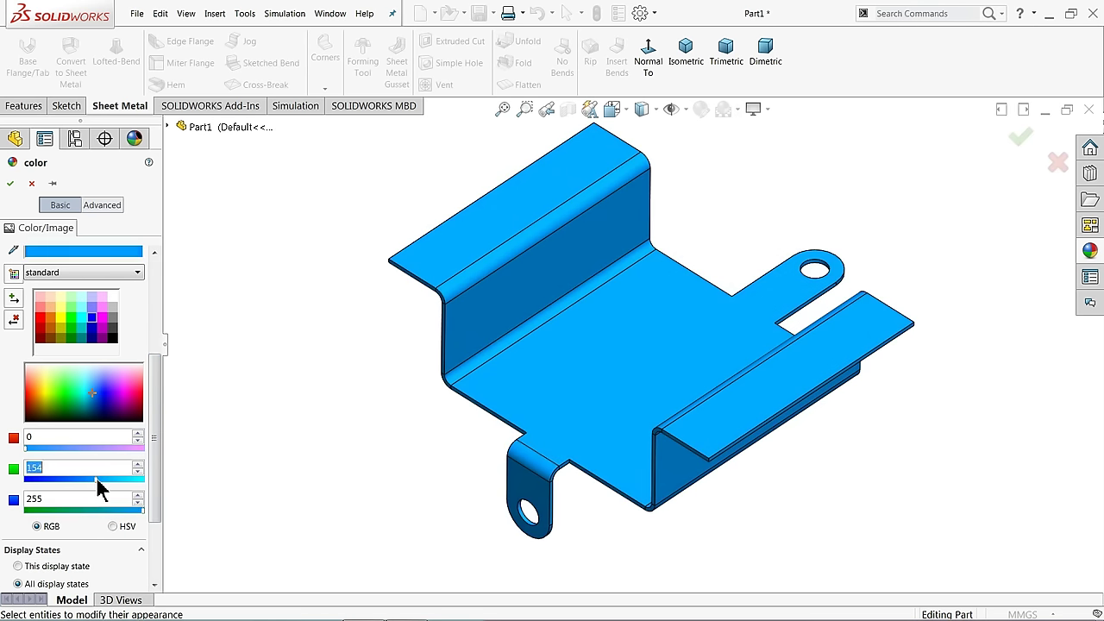
left_click(11, 183)
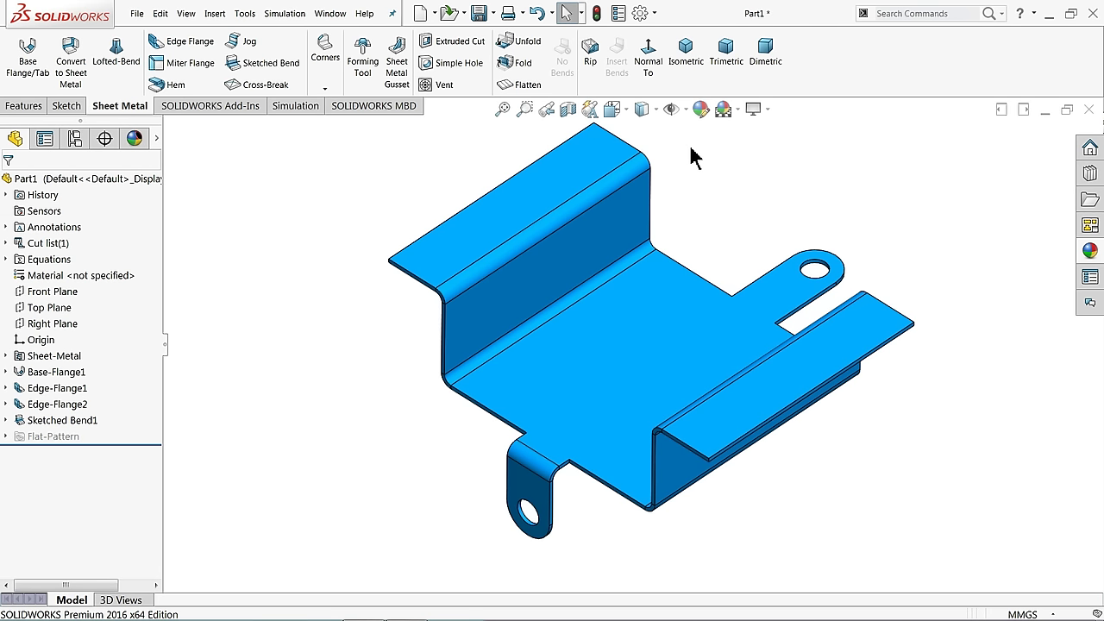
Step: Switch the model view to perspective
middle_click_drag(675, 301, 703, 295)
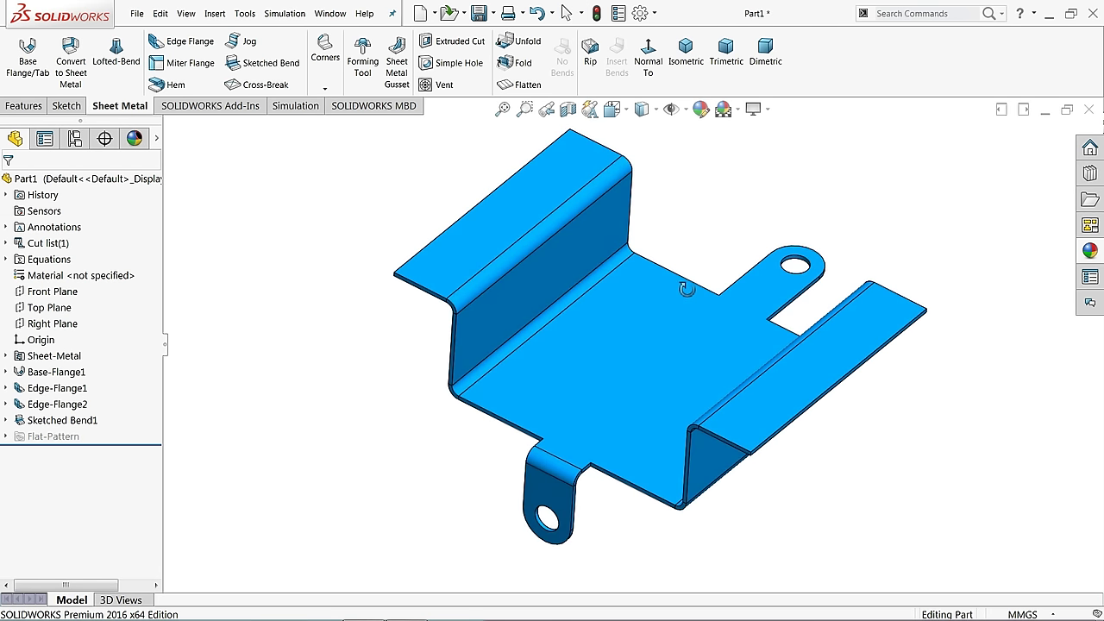
left_click(767, 108)
left_click(759, 179)
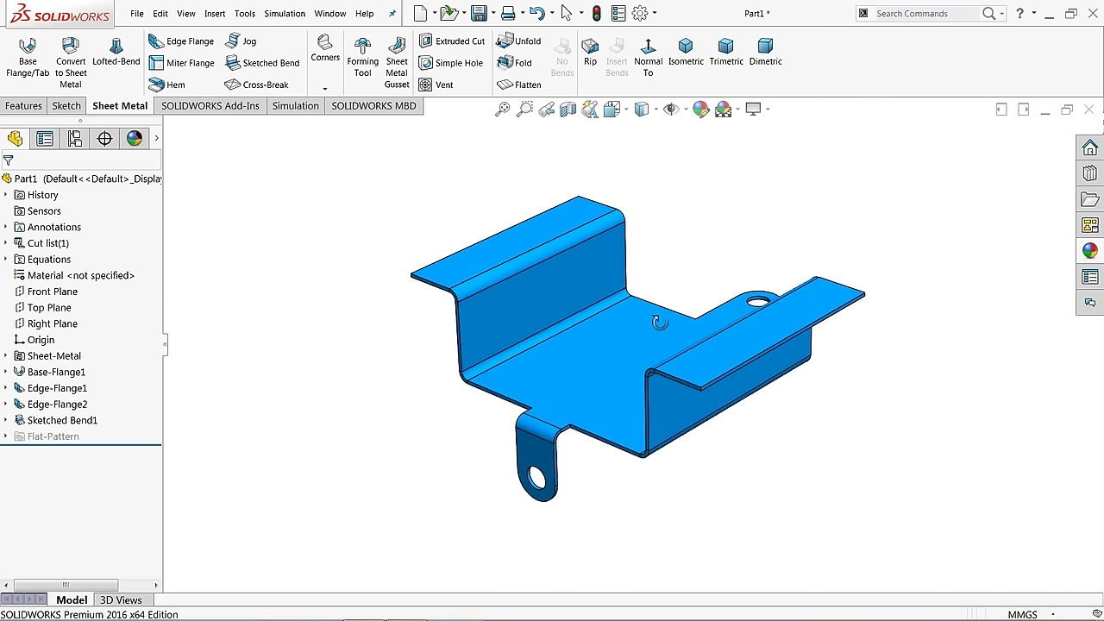
scroll(665, 347, "down", 1)
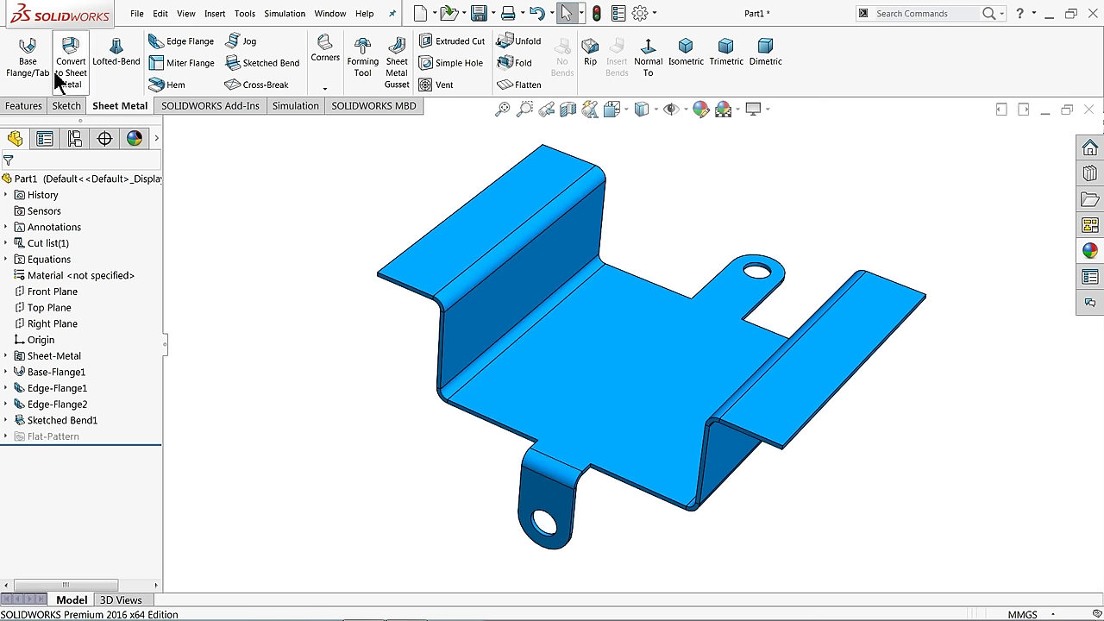
scroll(623, 297, "down", 1)
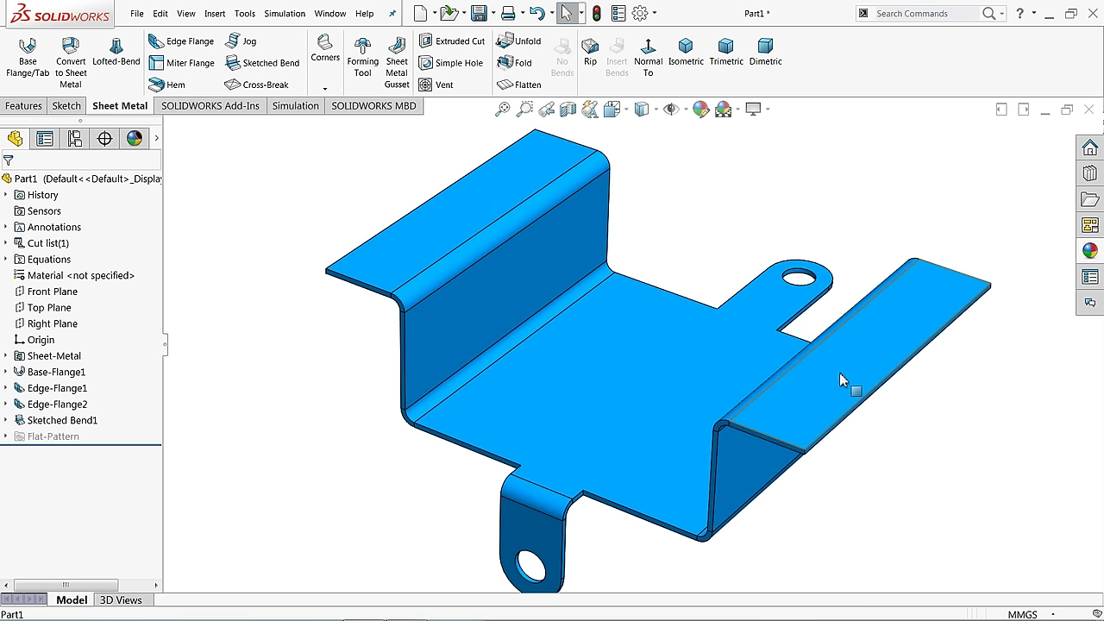
Step: Start a new sketch on the Edge-Flange2 face and view it face-on
left_click(479, 198)
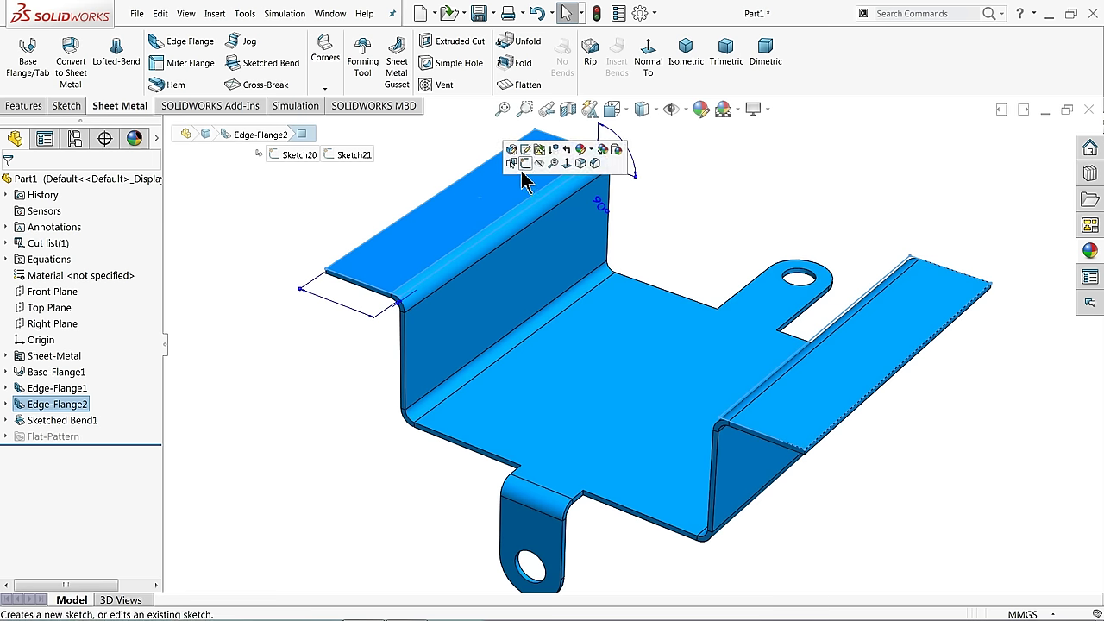
left_click(525, 163)
left_click(636, 54)
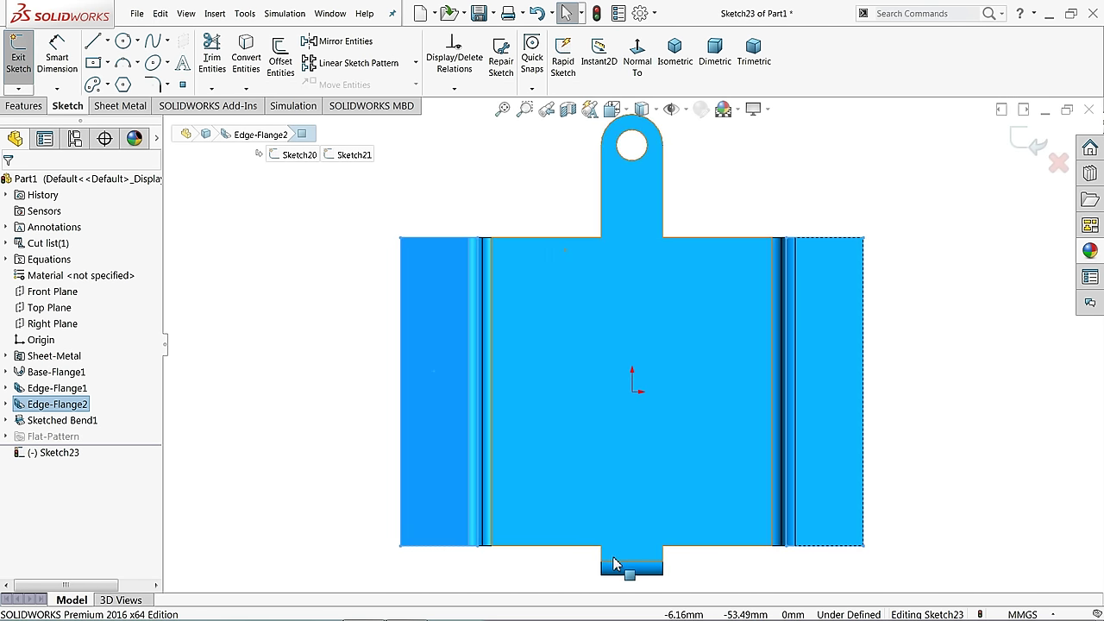
scroll(605, 552, "down", 2)
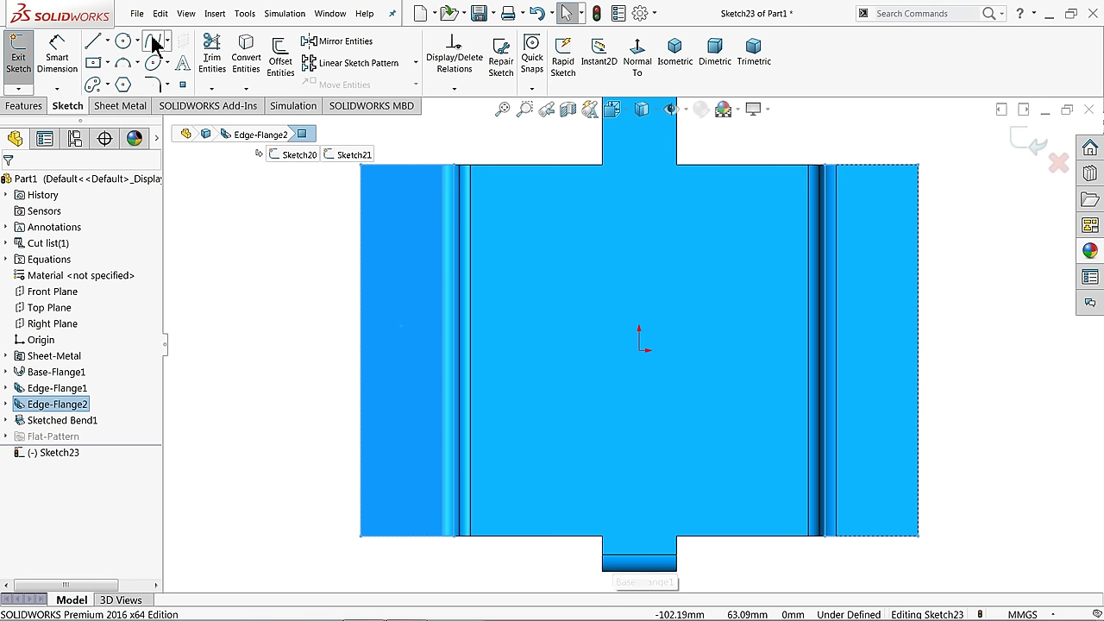
left_click(107, 41)
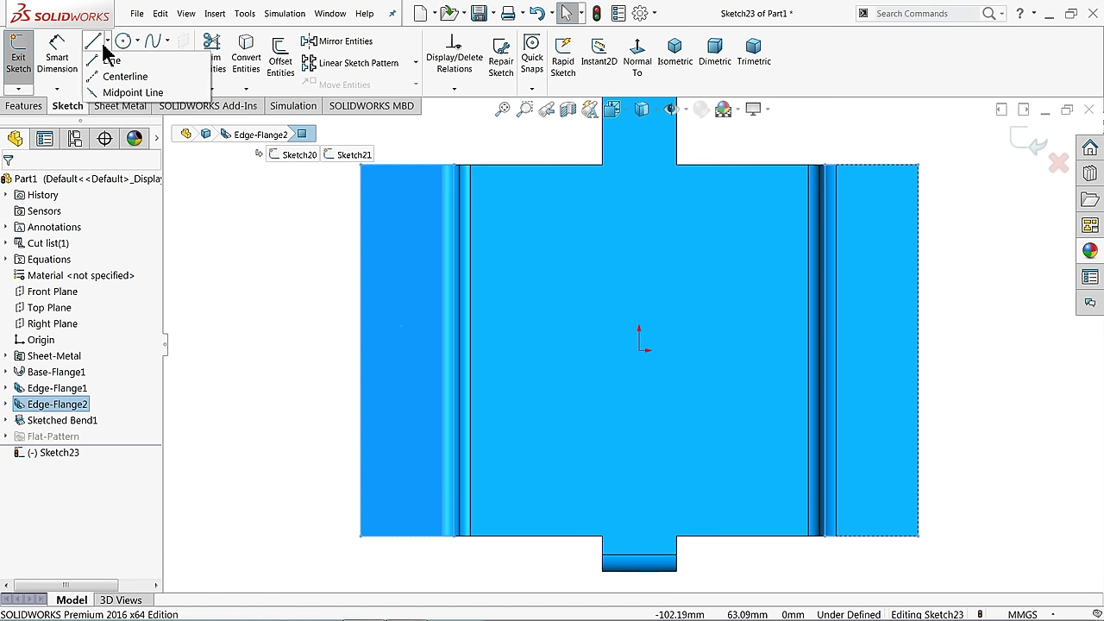
left_click(121, 77)
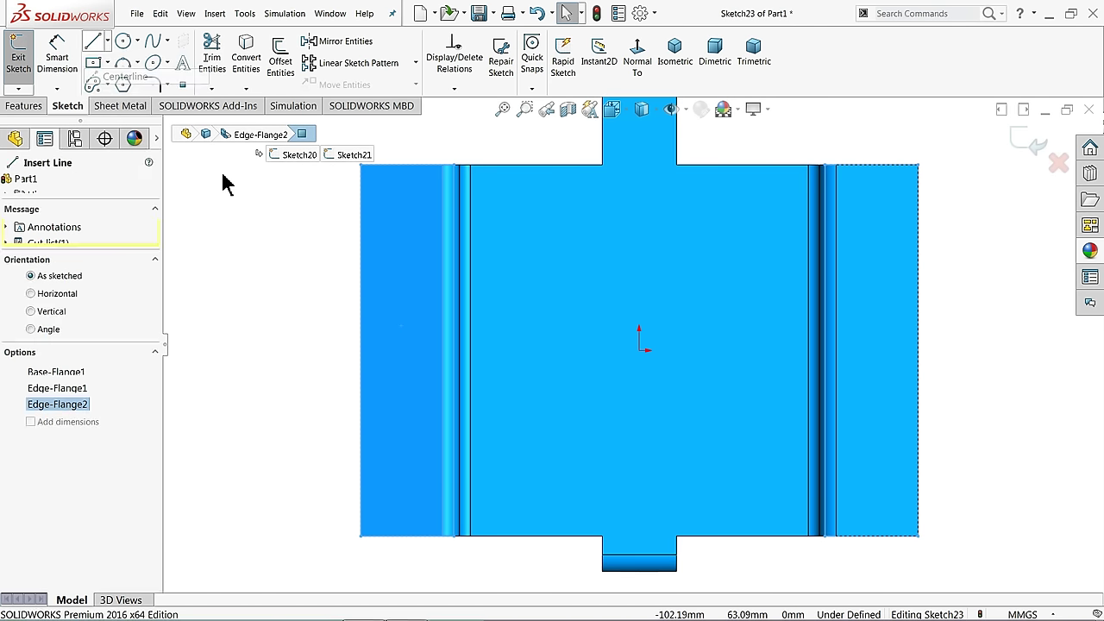
left_click(409, 163)
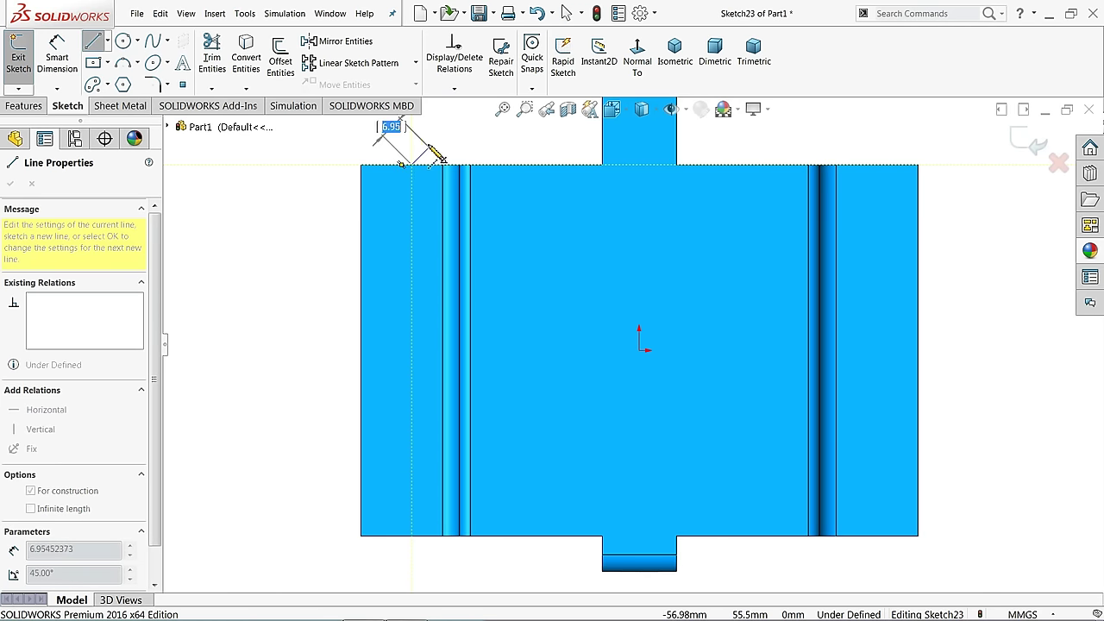
key("Escape")
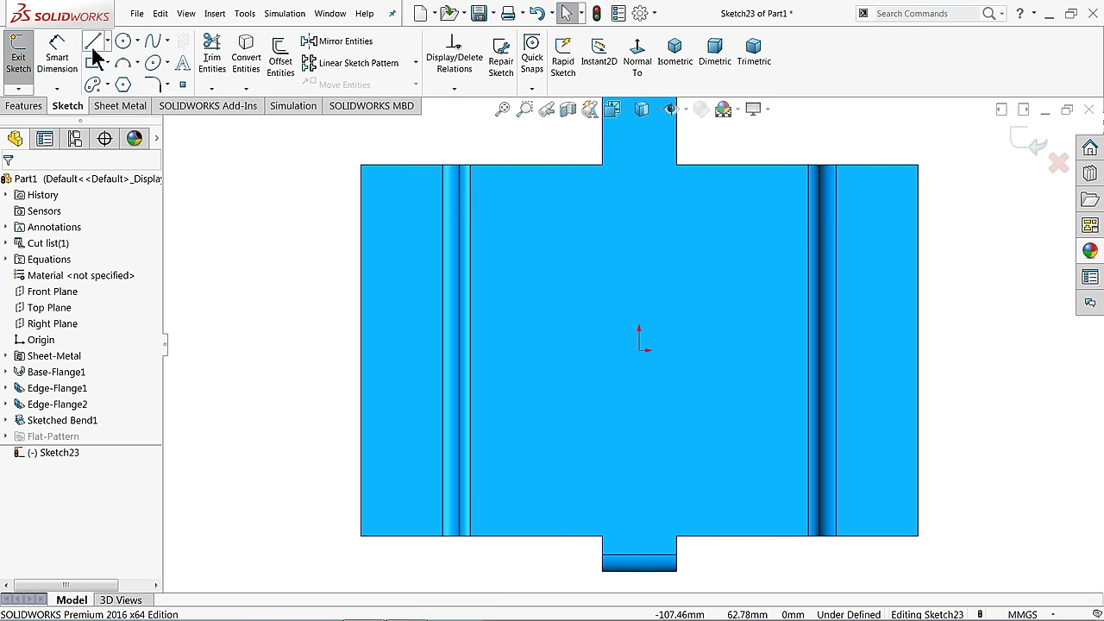
Step: Draw top-to-bottom vertical lines on the left and right flanges and make both construction geometry
left_click(101, 44)
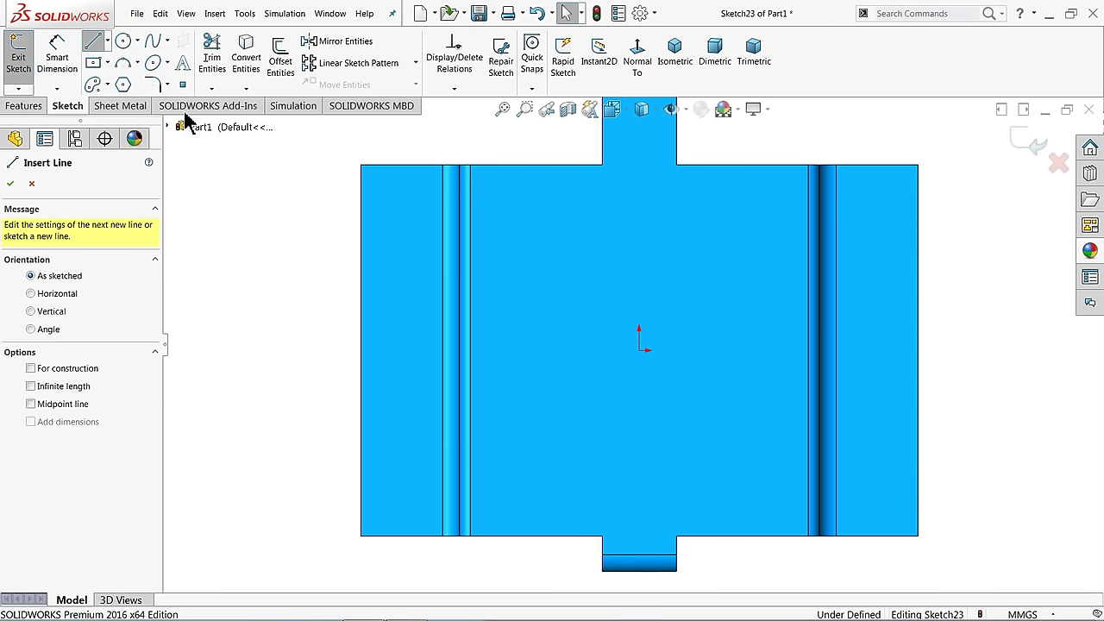
left_click(401, 164)
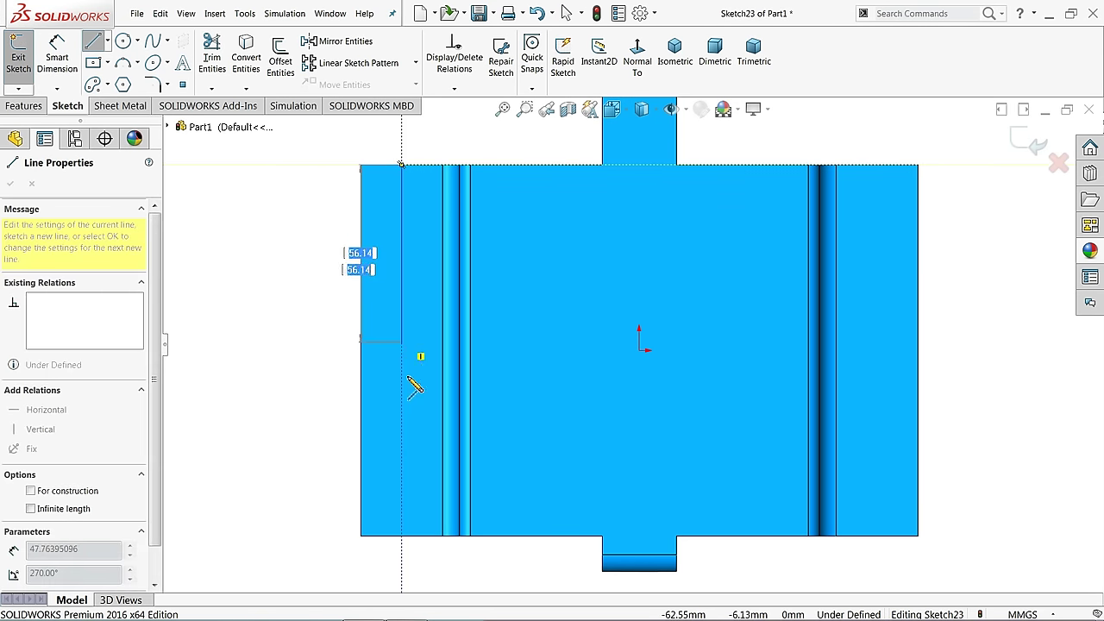
left_click(401, 536)
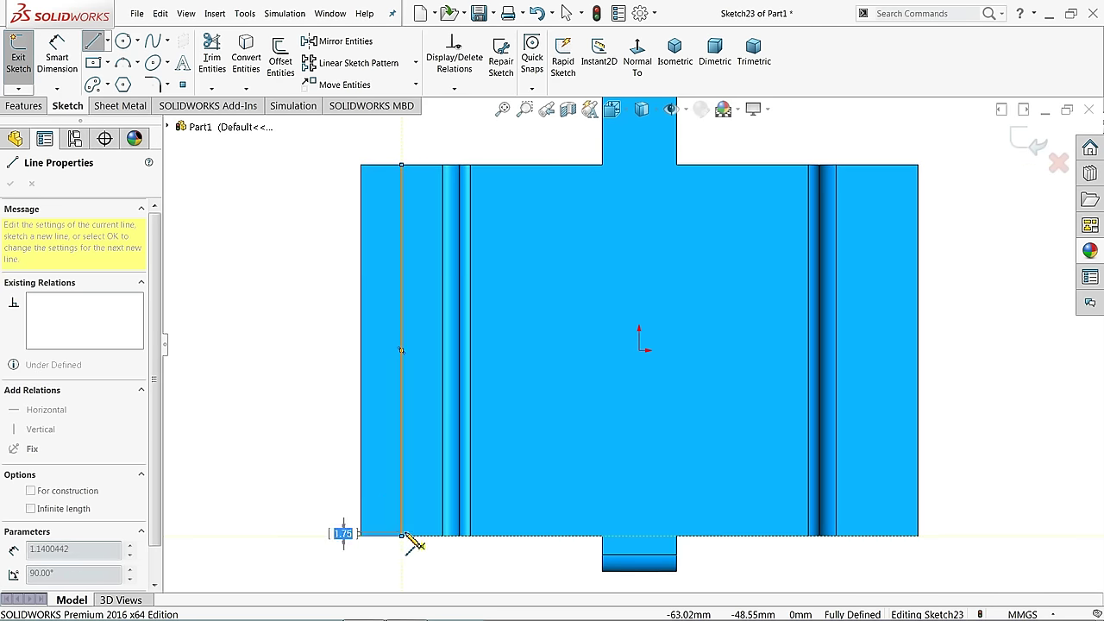
key("Escape")
left_click(105, 45)
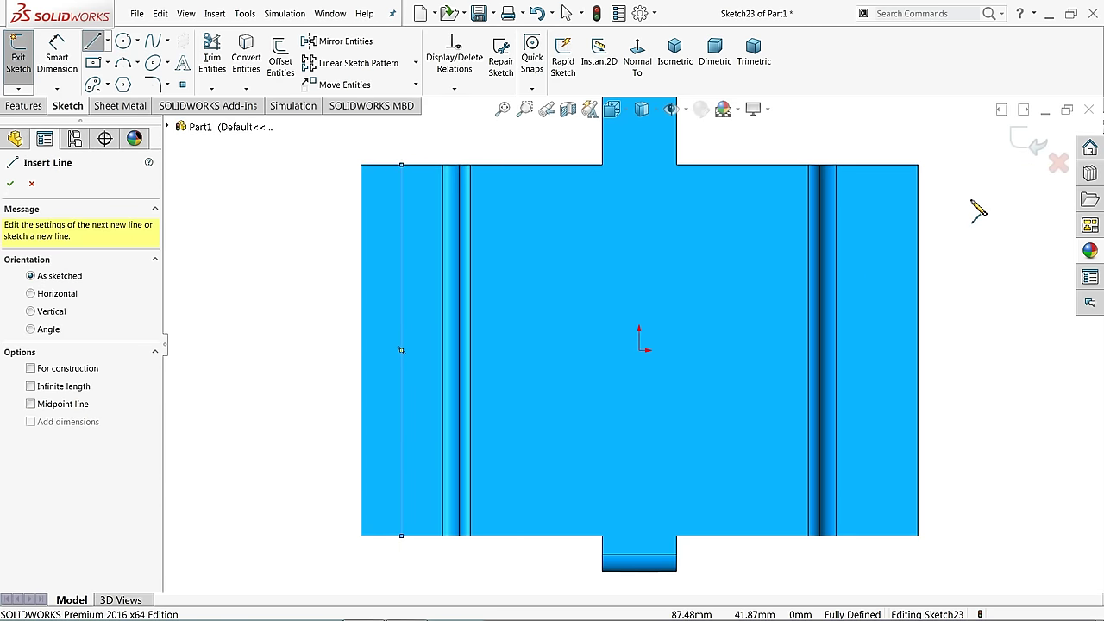
left_click(876, 164)
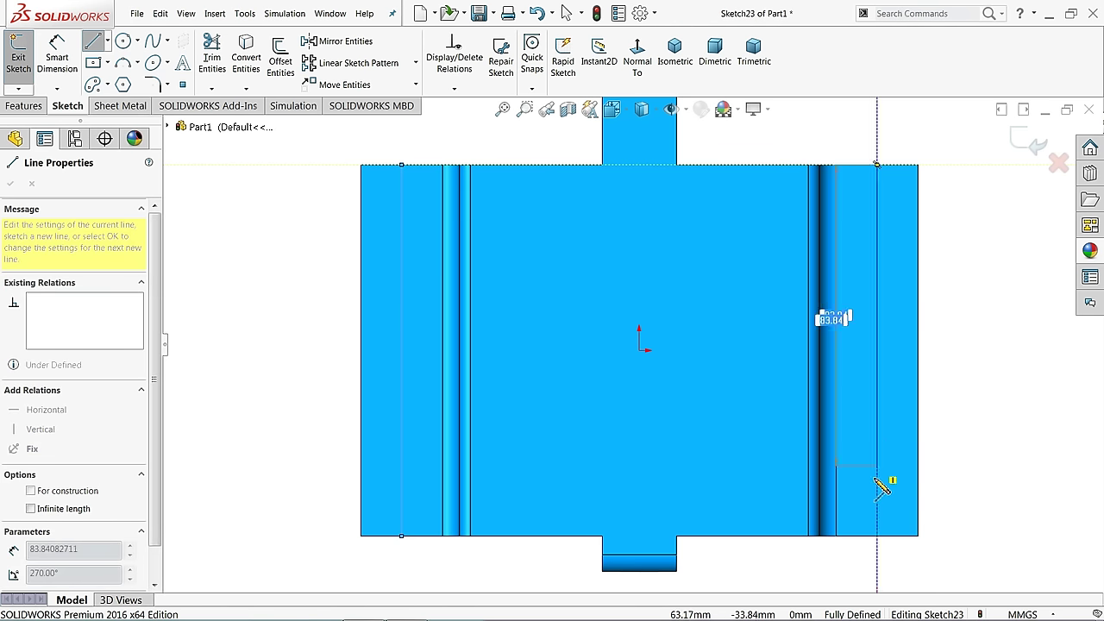
left_click(877, 536)
key("Escape")
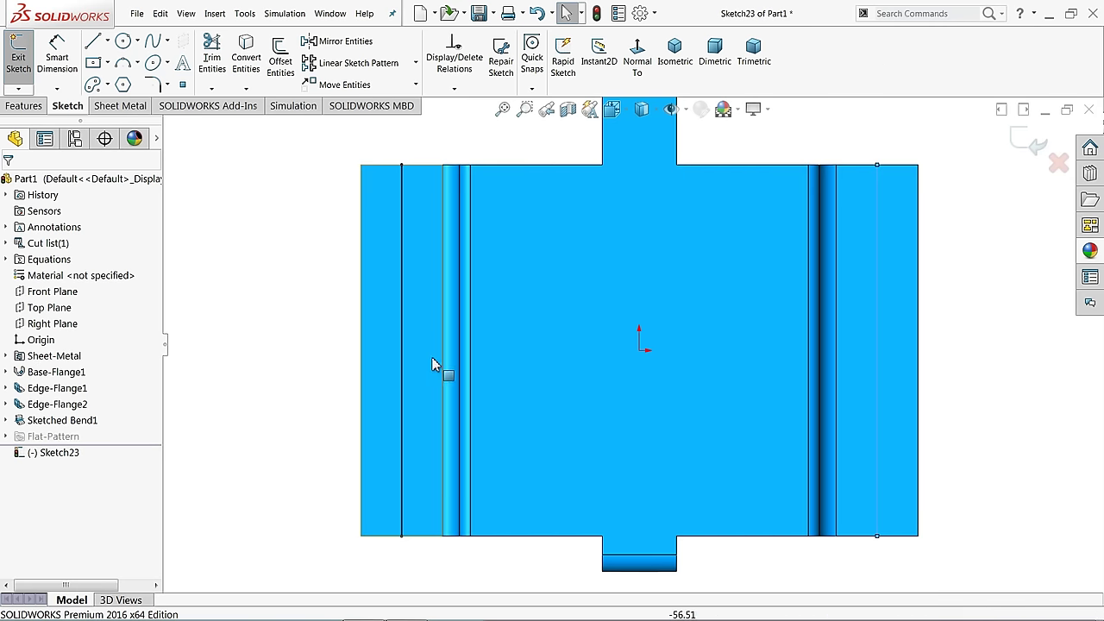
left_click(404, 369)
left_click(877, 350, "ctrl")
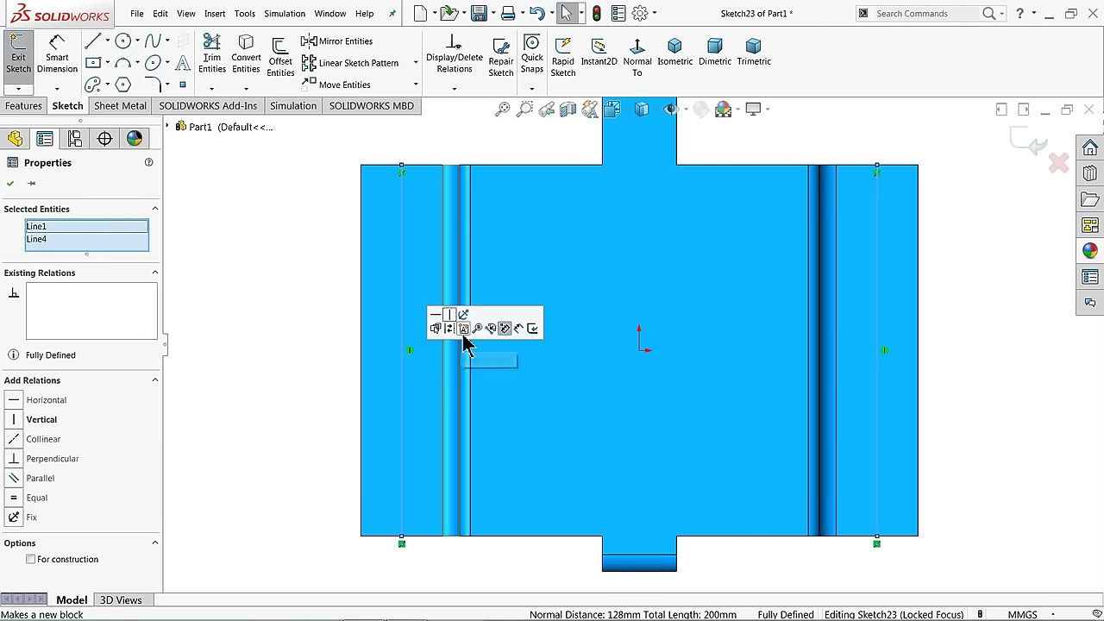
key("Escape")
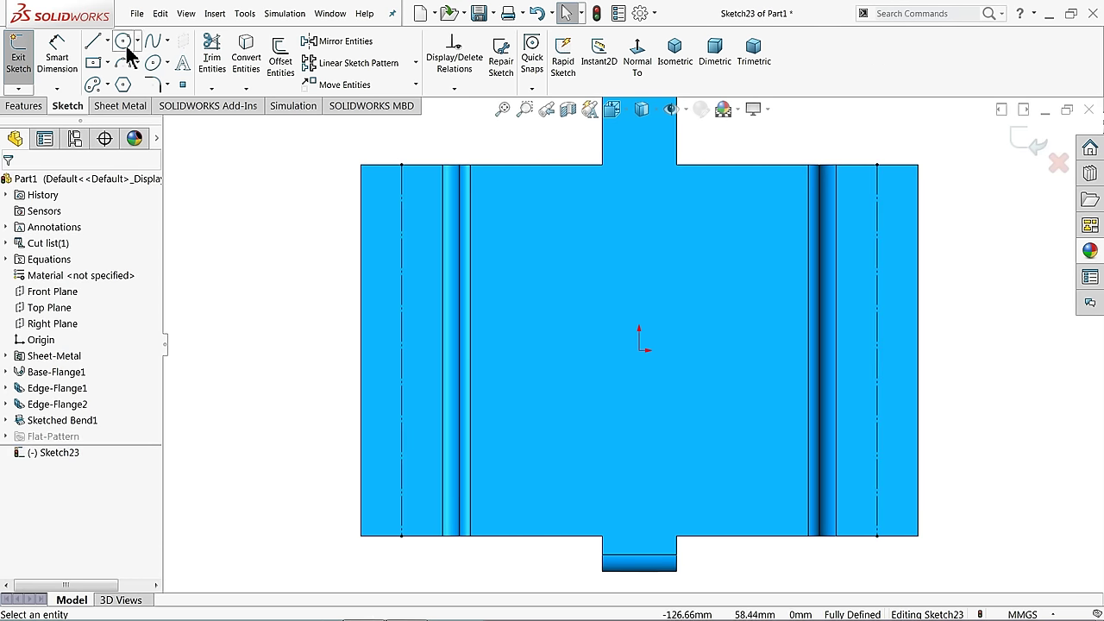
Step: Sketch four circles near the top and bottom of both construction lines, three at Ø6, then select the upper-right one
left_click(125, 42)
left_click(401, 226)
type("6")
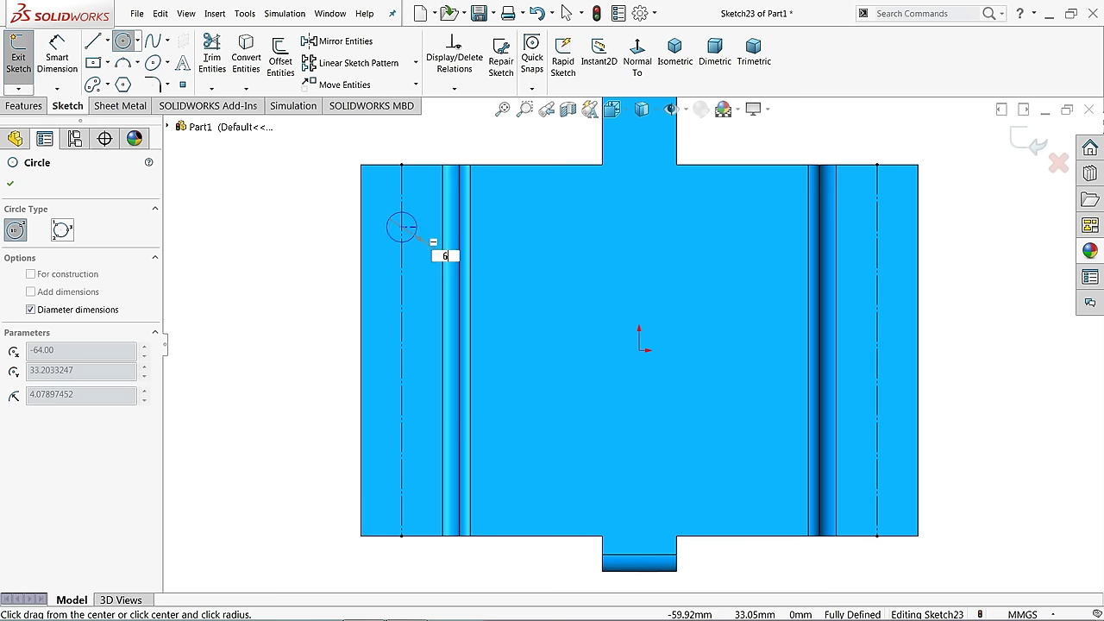
key("Return")
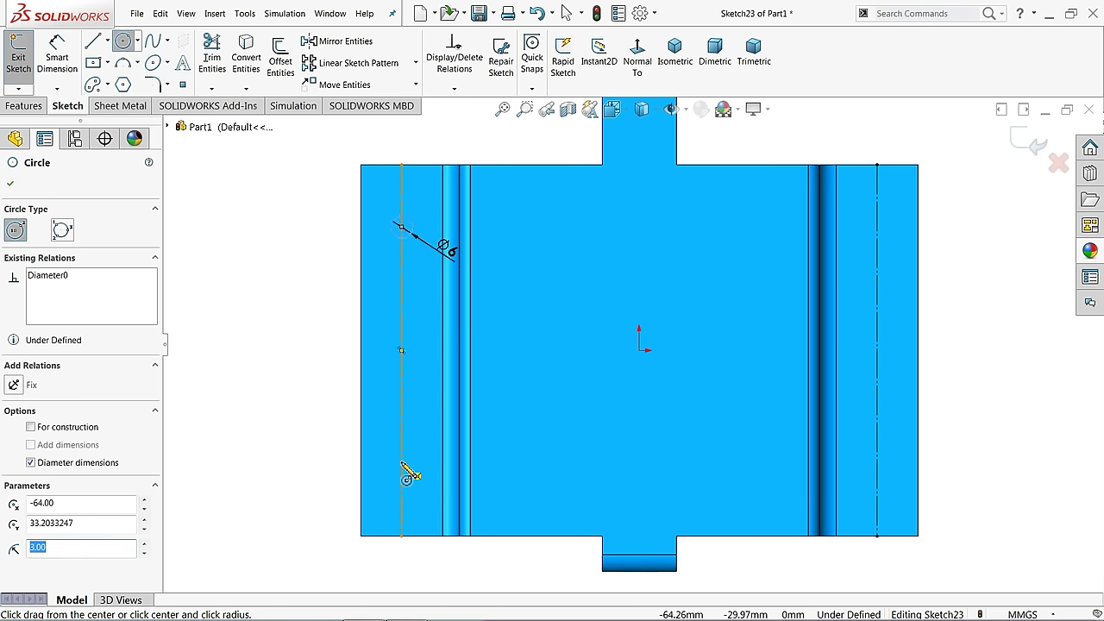
left_click(402, 464)
type("6")
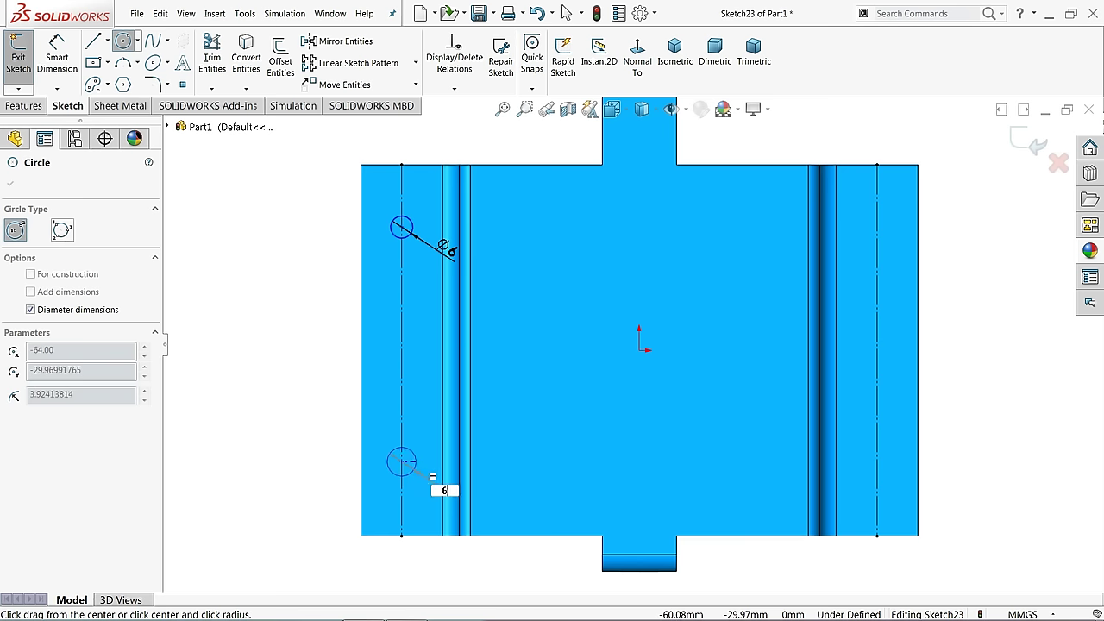
key("Return")
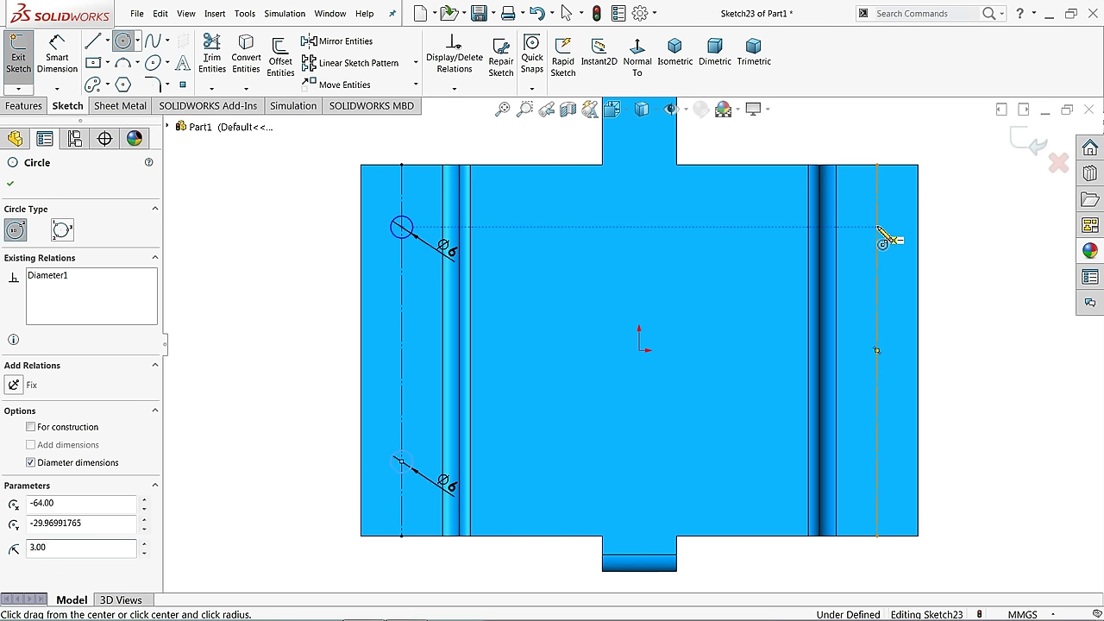
left_click(877, 229)
key("Return")
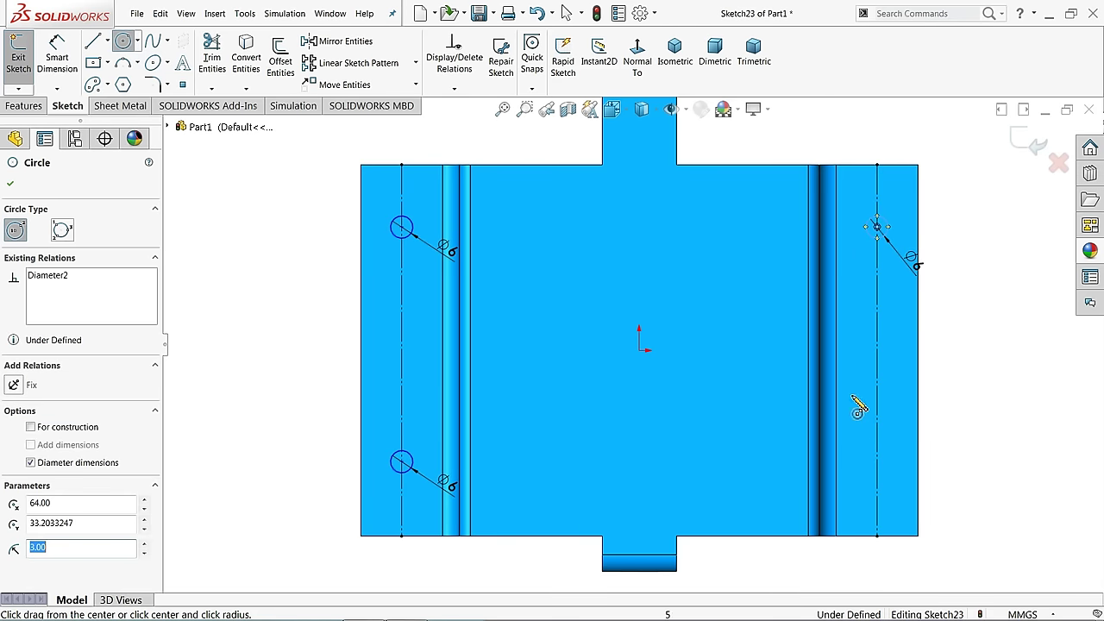
left_click(877, 461)
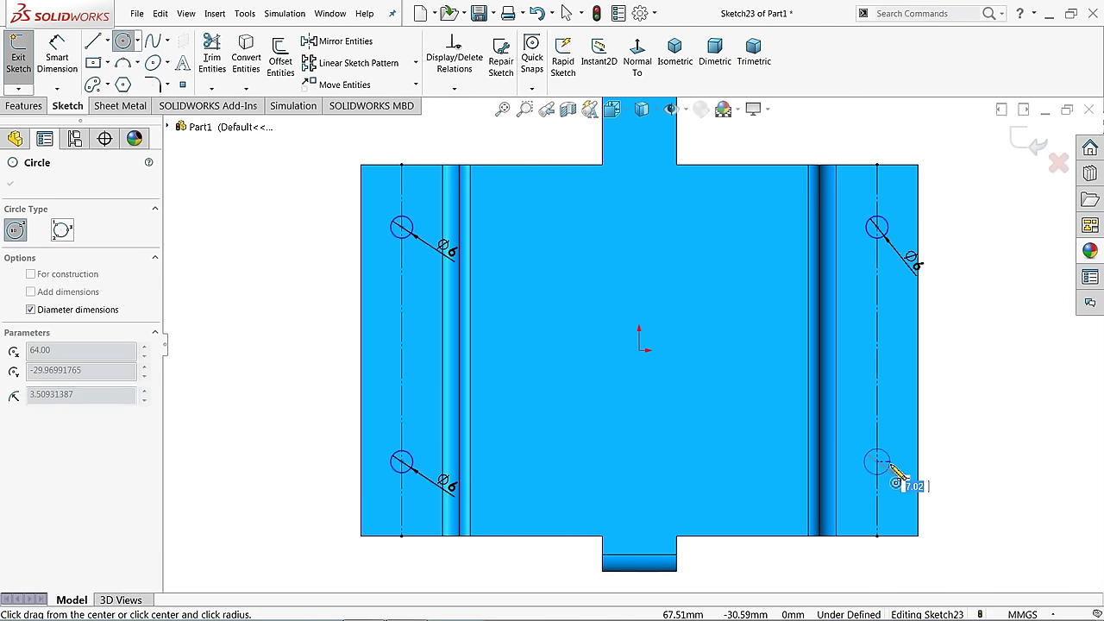
left_click(884, 466)
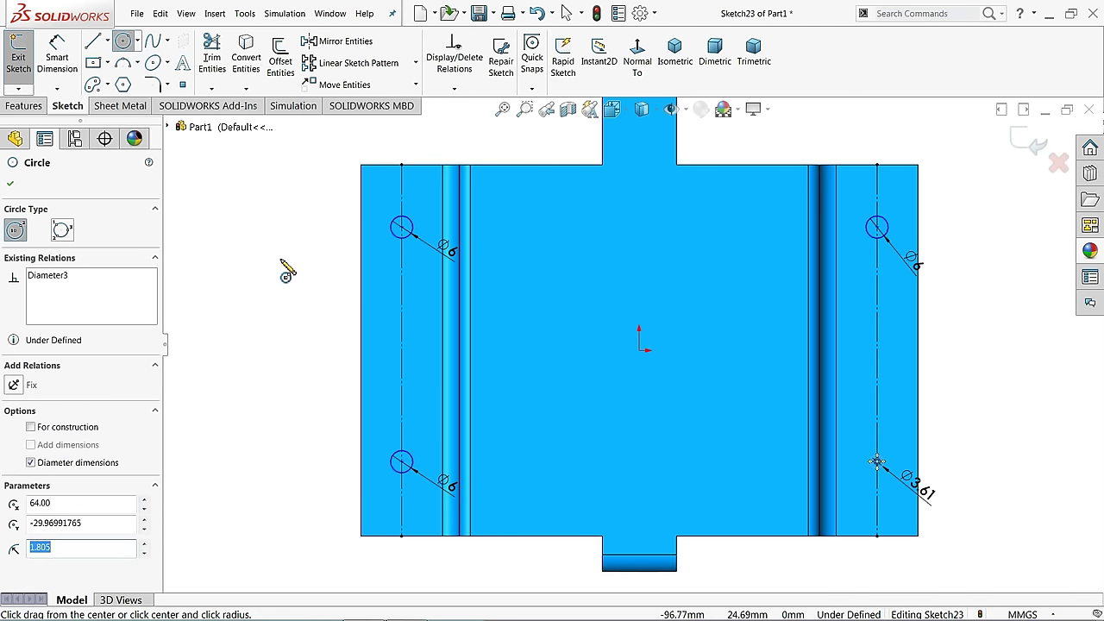
right_click(841, 138)
left_click(889, 143)
left_click(879, 241)
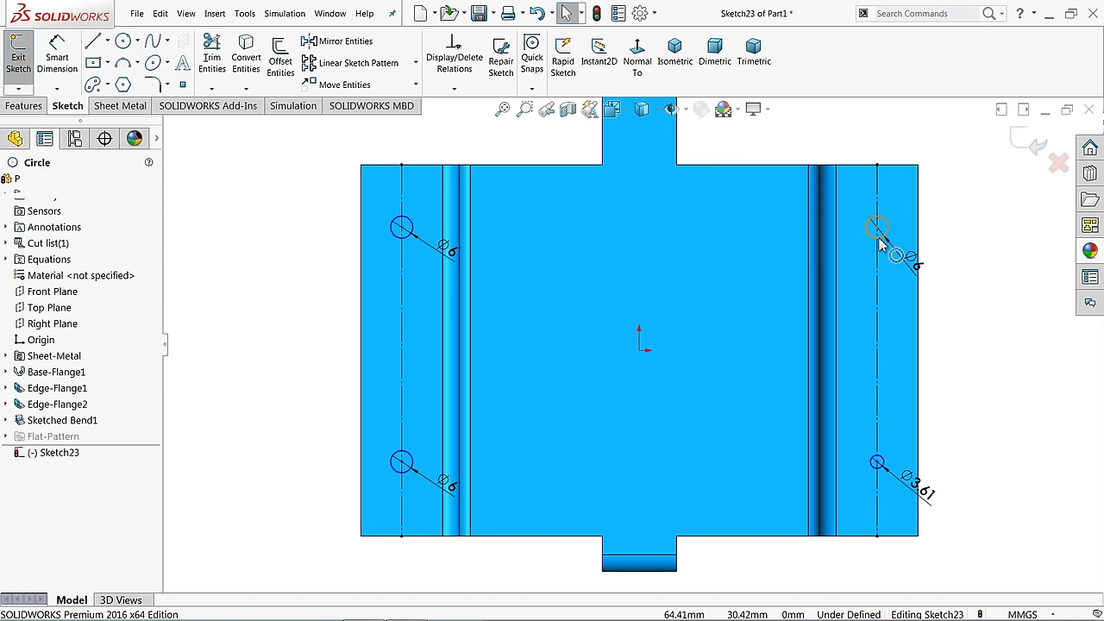
Step: Resize the lower-right circle to 6 mm diameter, removing the conflicting equal relation
left_click(878, 464, "ctrl")
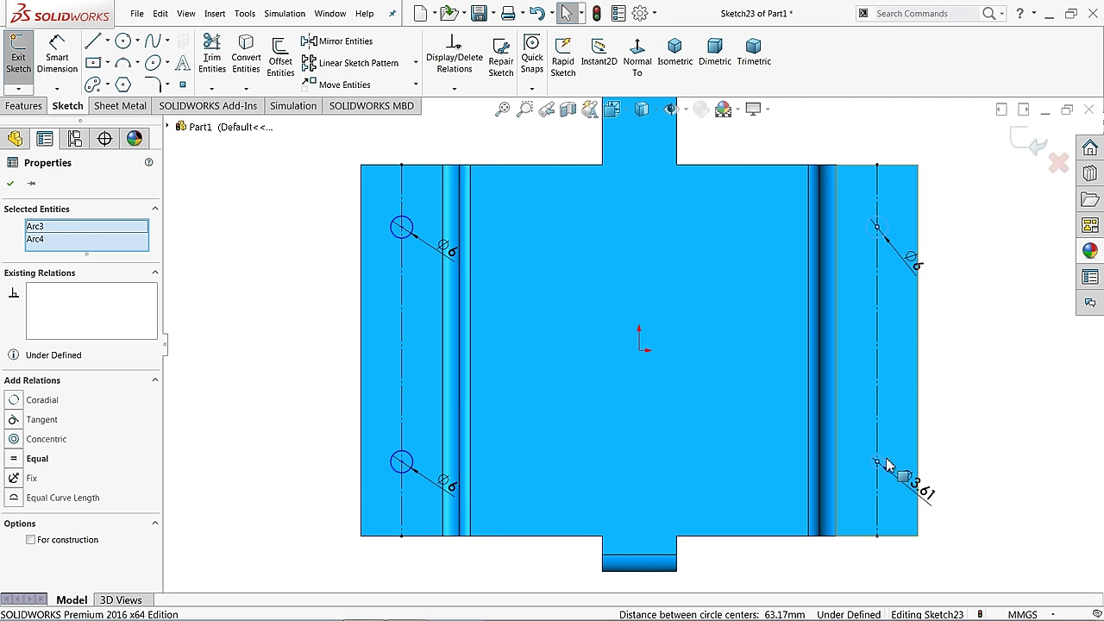
left_click(34, 460)
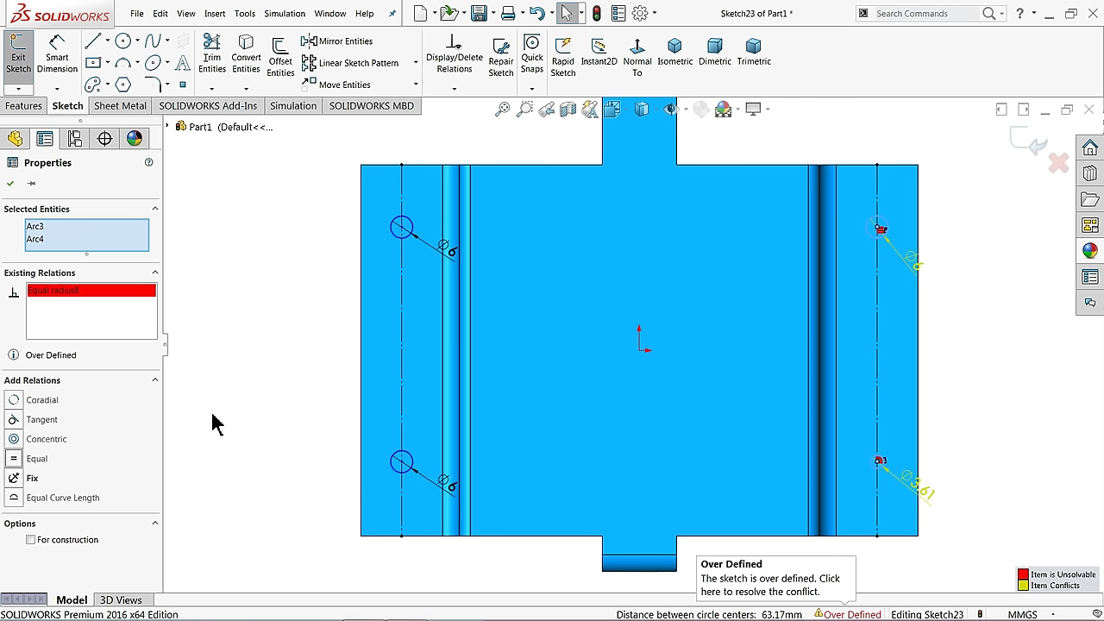
right_click(97, 319)
left_click(130, 312)
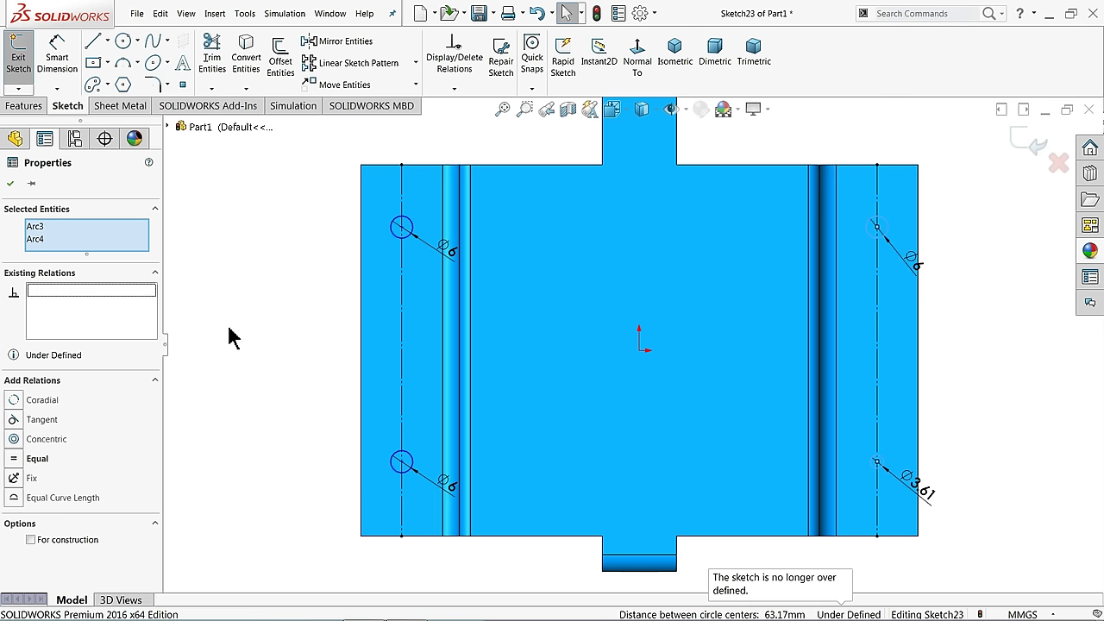
left_click(229, 333)
scroll(781, 509, "down", 3)
left_click(954, 472)
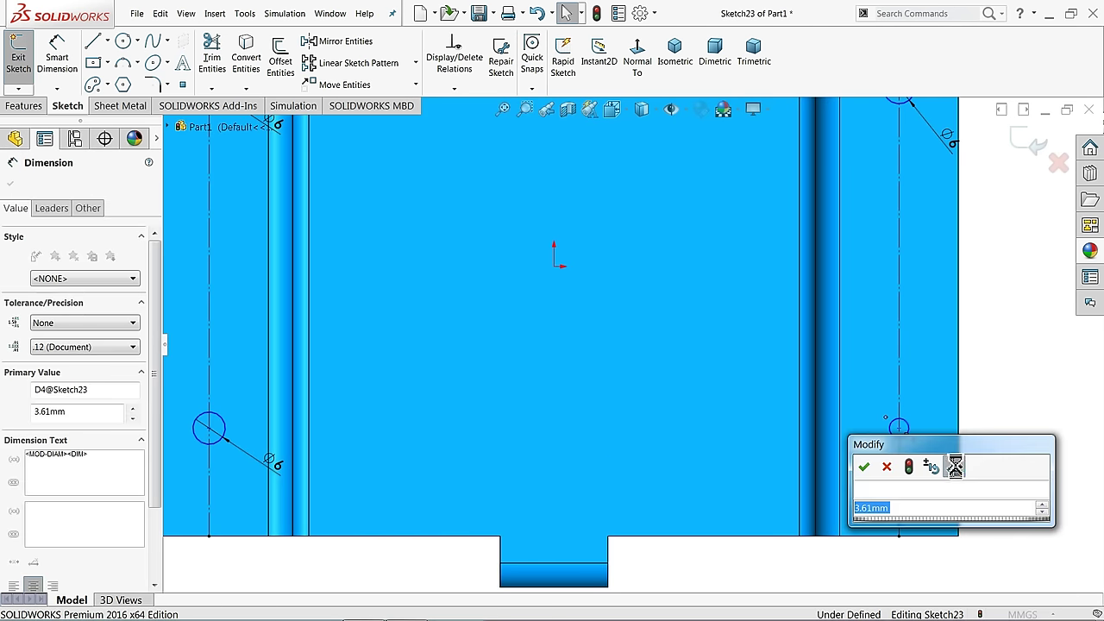
key("Return")
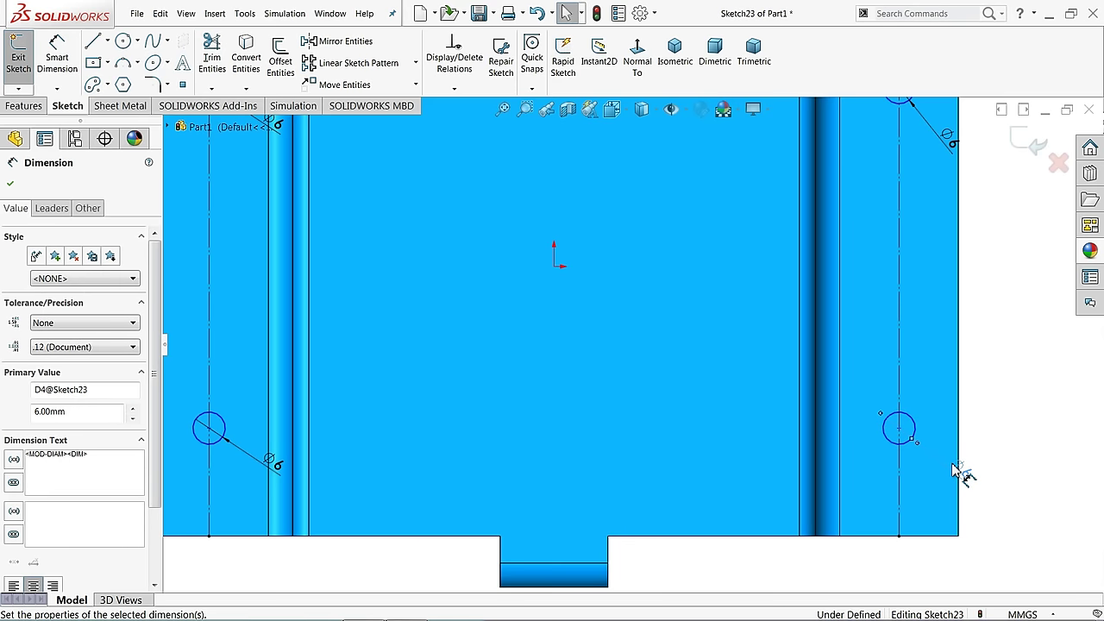
scroll(863, 414, "up", 3)
scroll(647, 339, "down", 1)
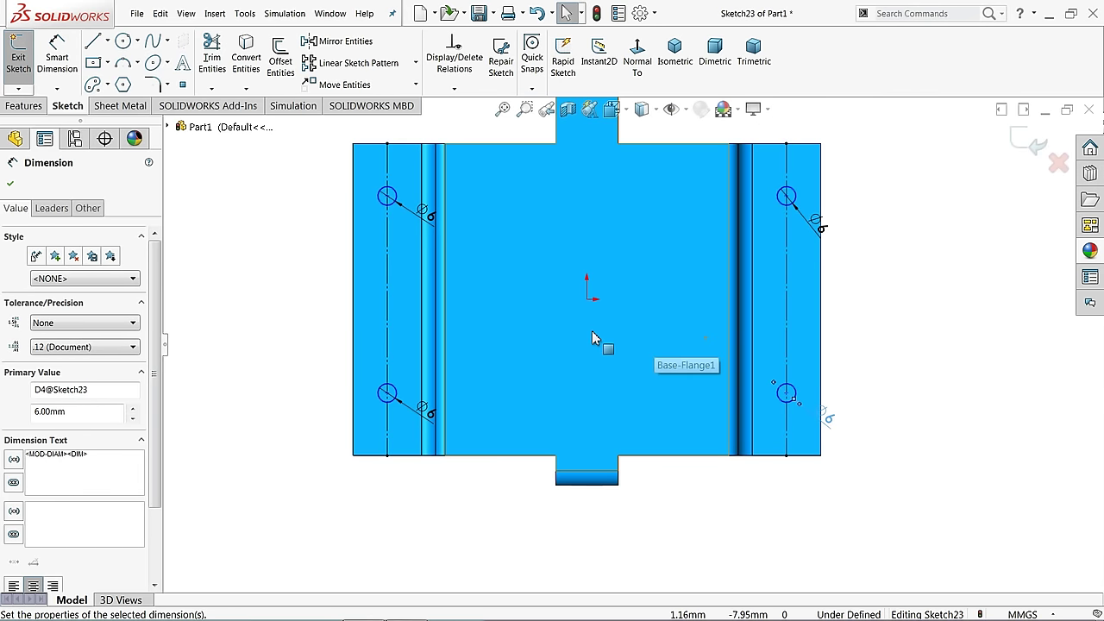
left_click(256, 209)
scroll(785, 207, "down", 1)
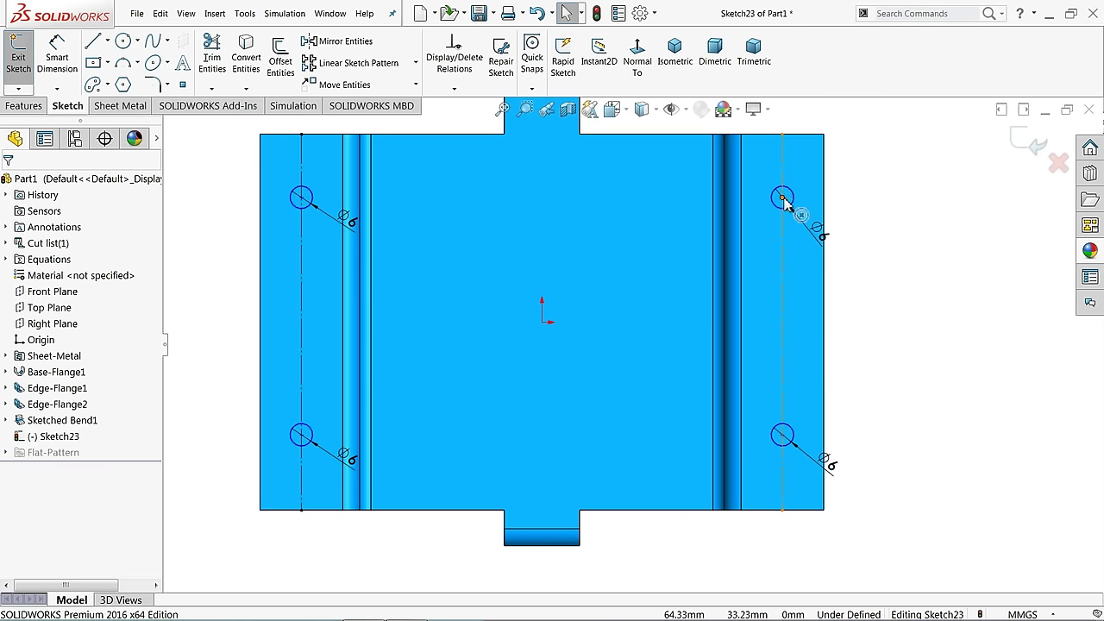
Step: Add horizontal relations aligning the upper pair and the lower pair of hole centres
left_click(783, 198)
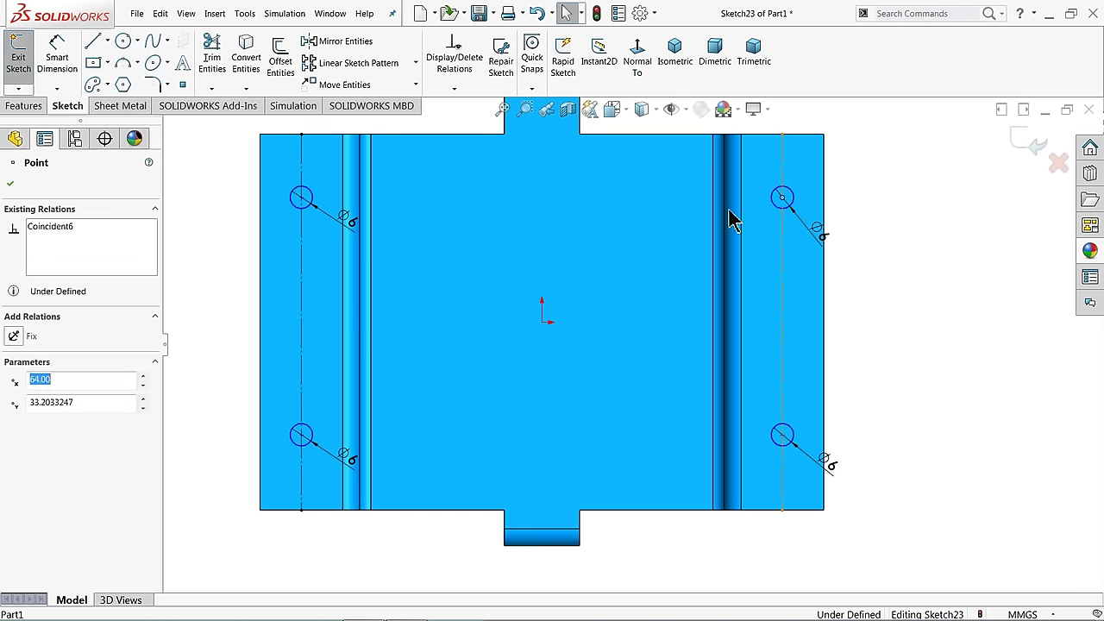
left_click(302, 200, "ctrl")
left_click(338, 154)
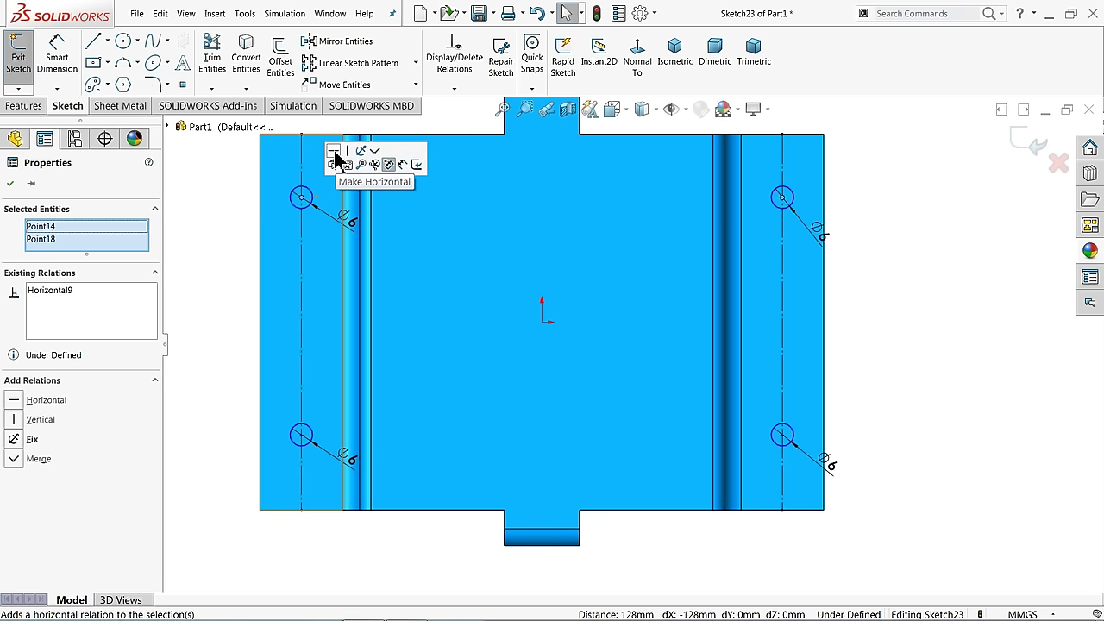
left_click(302, 438)
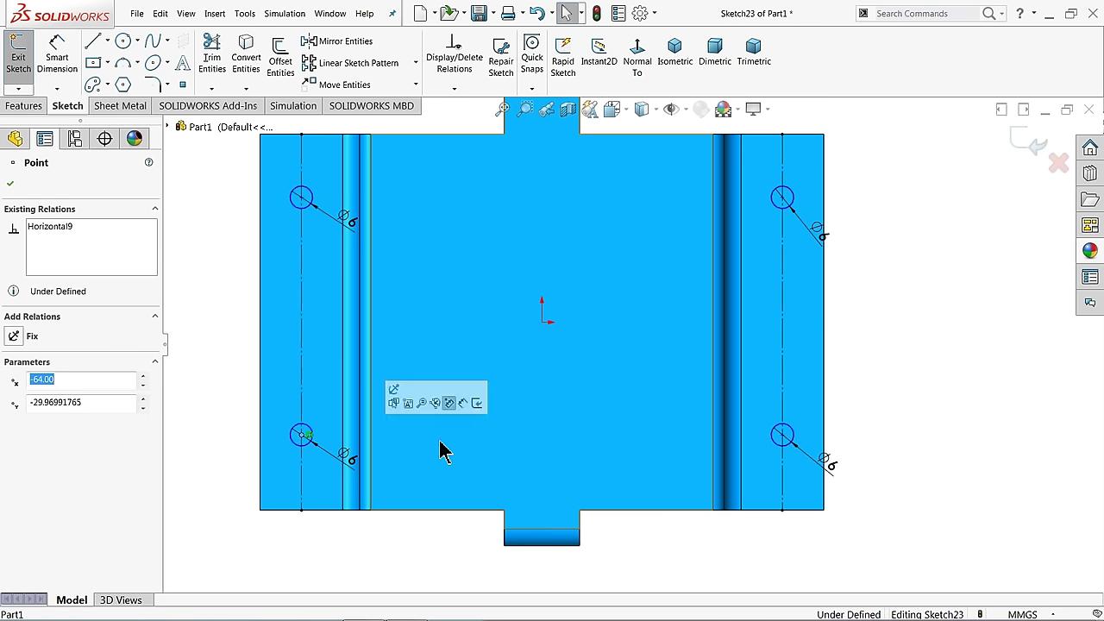
left_click(782, 436, "ctrl")
left_click(817, 390)
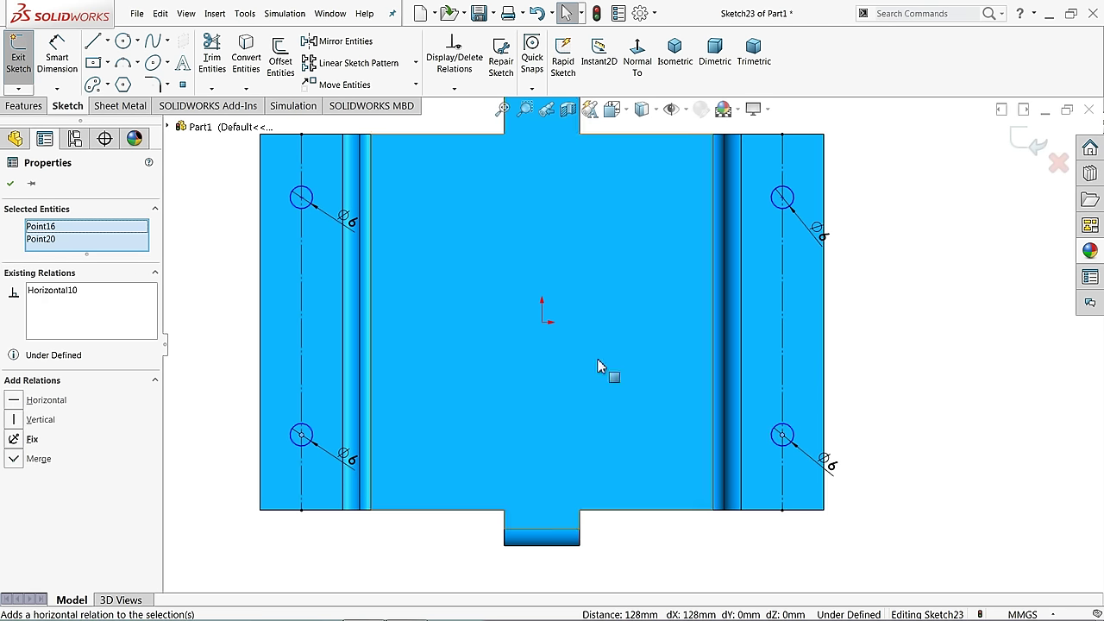
Step: Add a driven 128 mm dimension between the hole centres
left_click(57, 53)
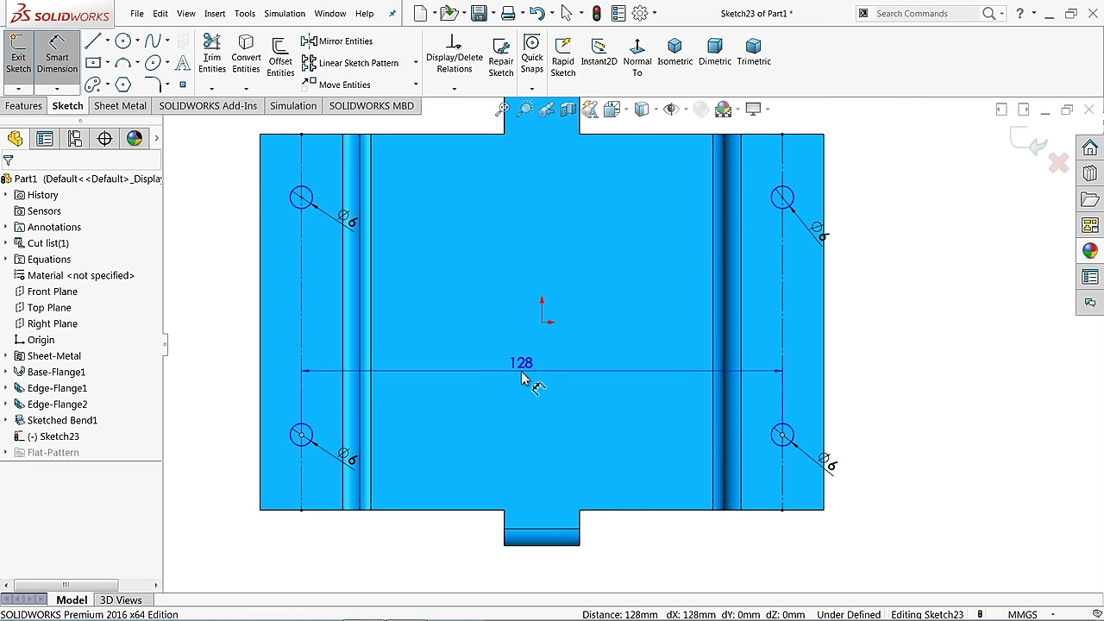
left_click(521, 578)
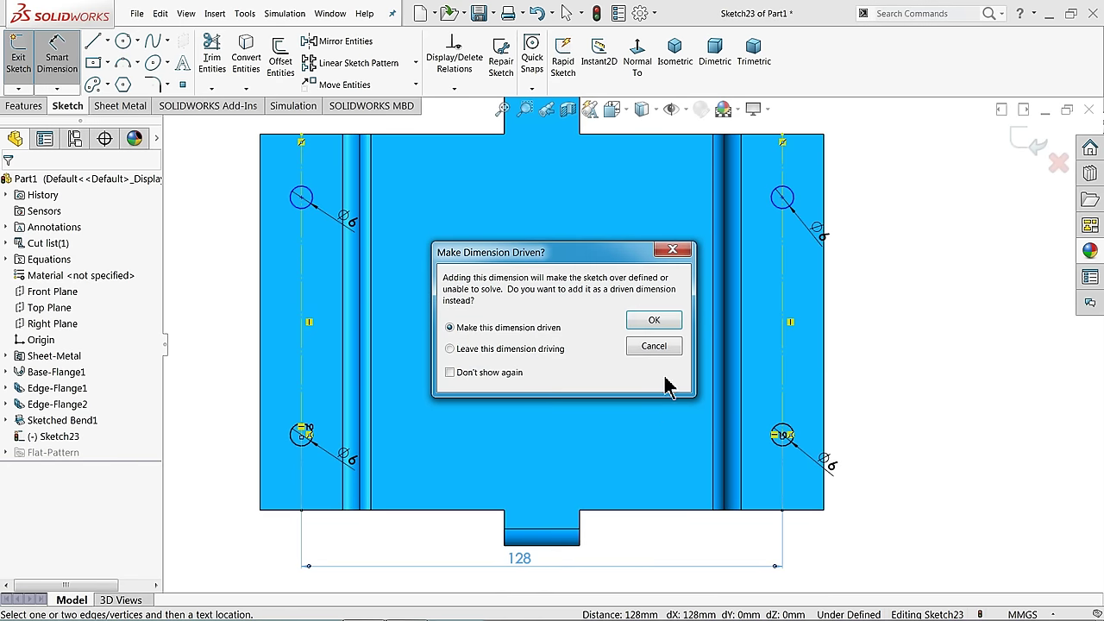
left_click(654, 321)
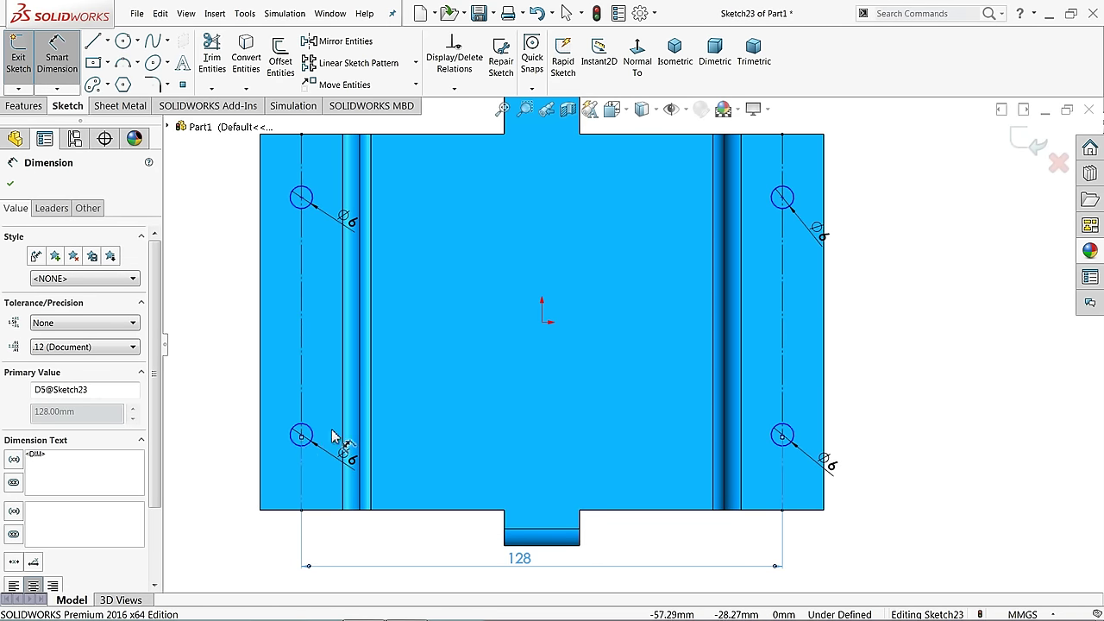
left_click(228, 420)
Step: Dimension the left hole centres 20 mm from the bottom and top edges
left_click(303, 439)
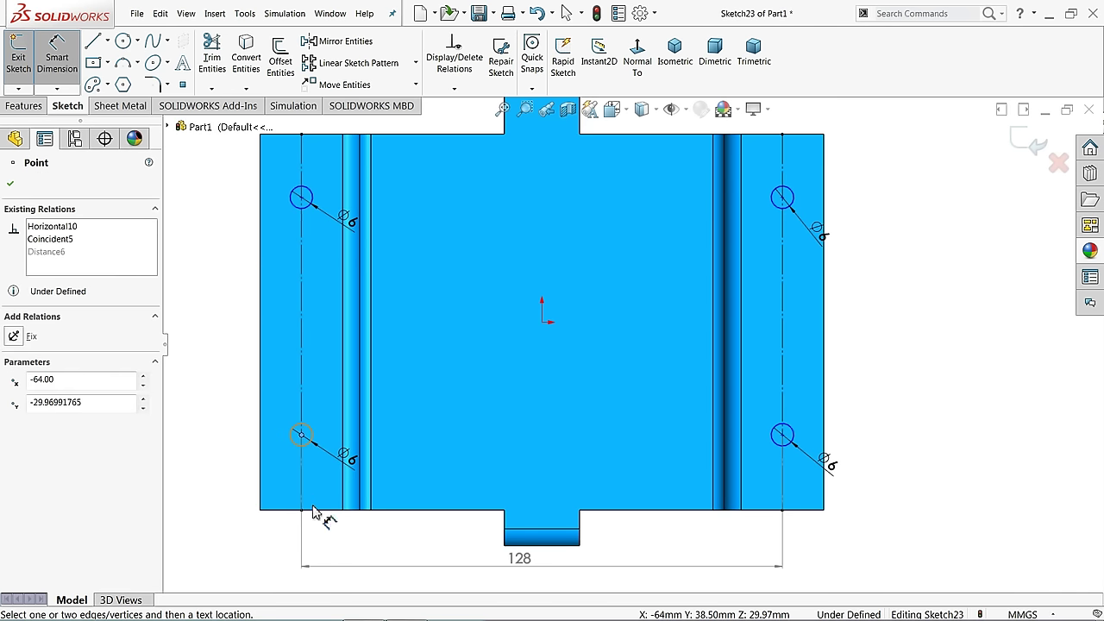
left_click(313, 515)
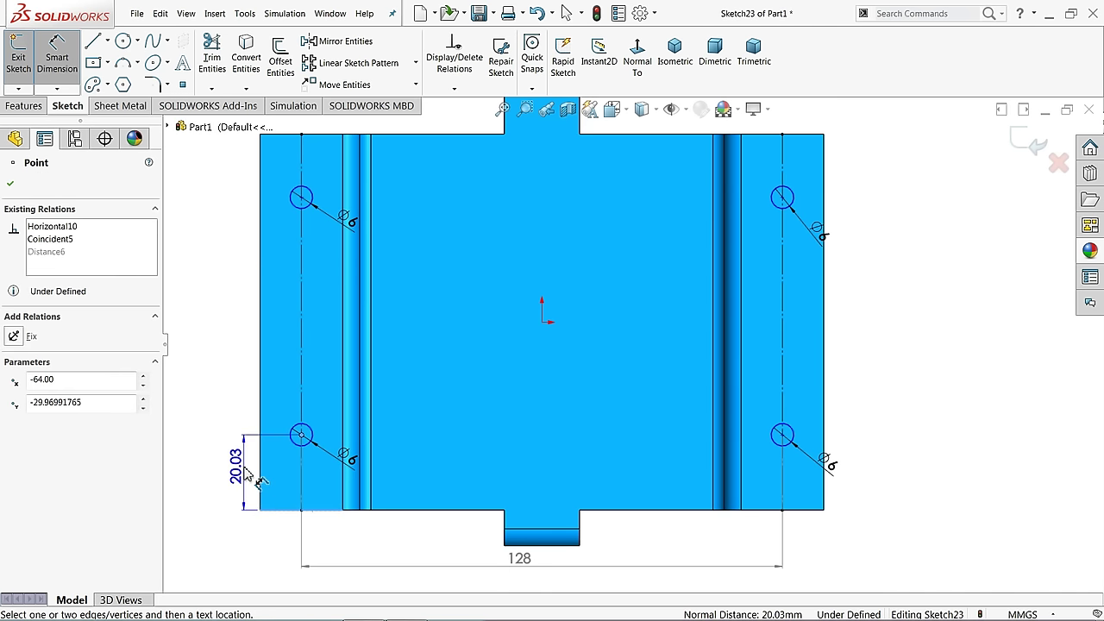
left_click(248, 477)
key("Return")
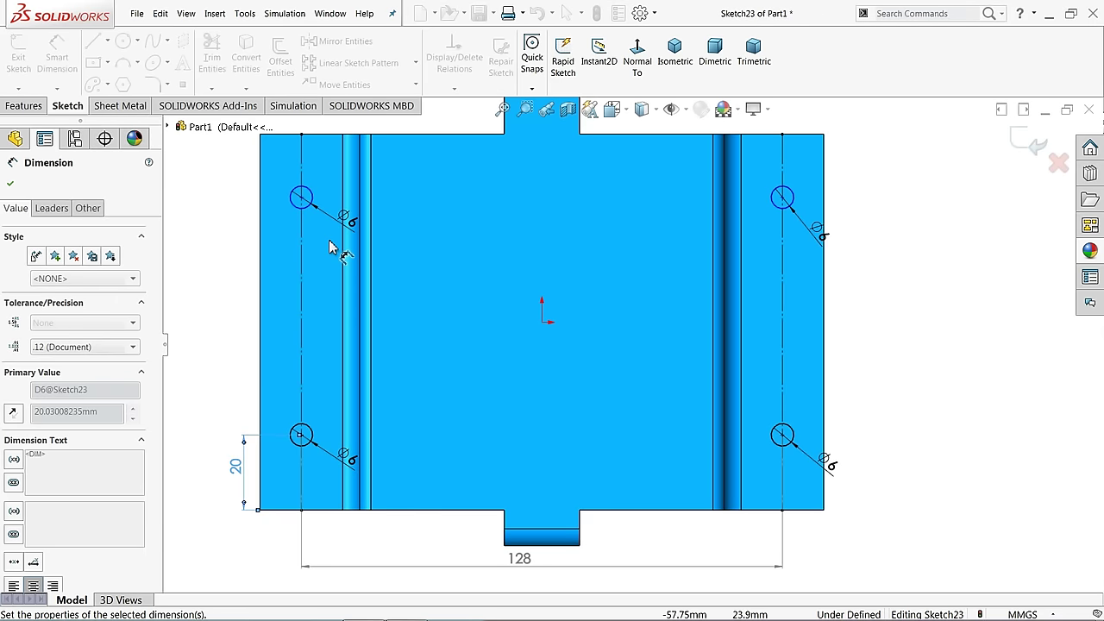
key("z")
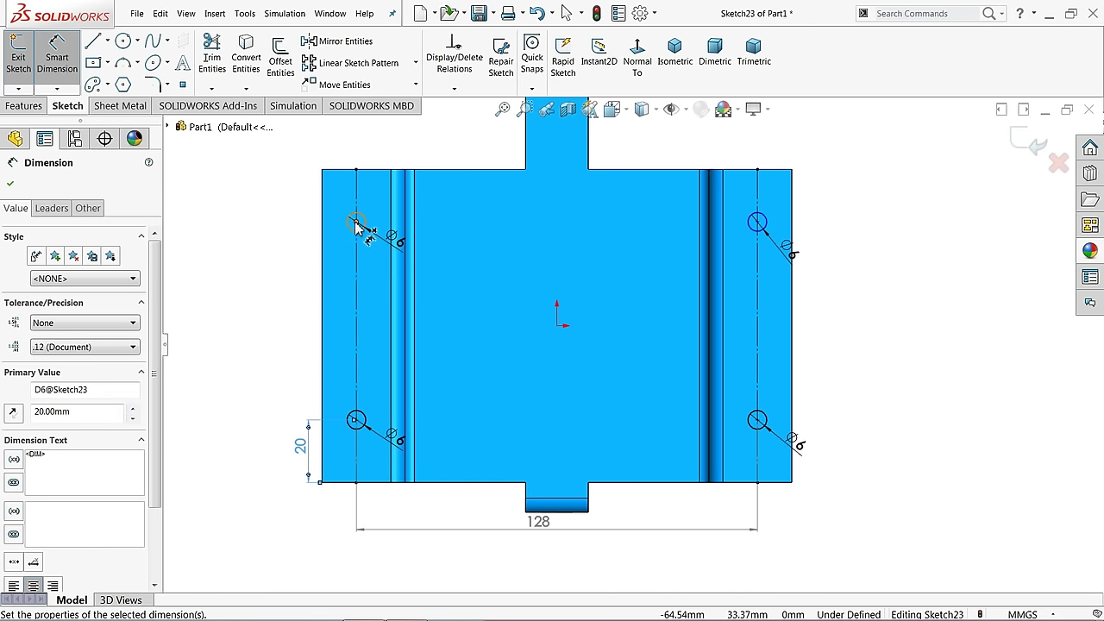
left_click(356, 223)
left_click(373, 172)
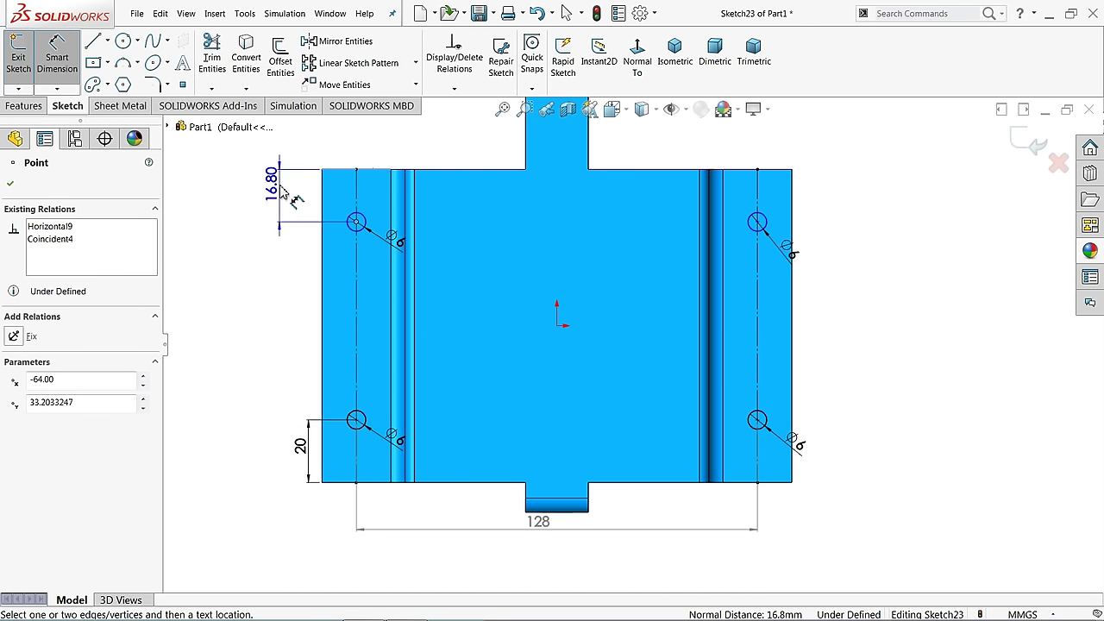
left_click(281, 188)
type("20")
key("Return")
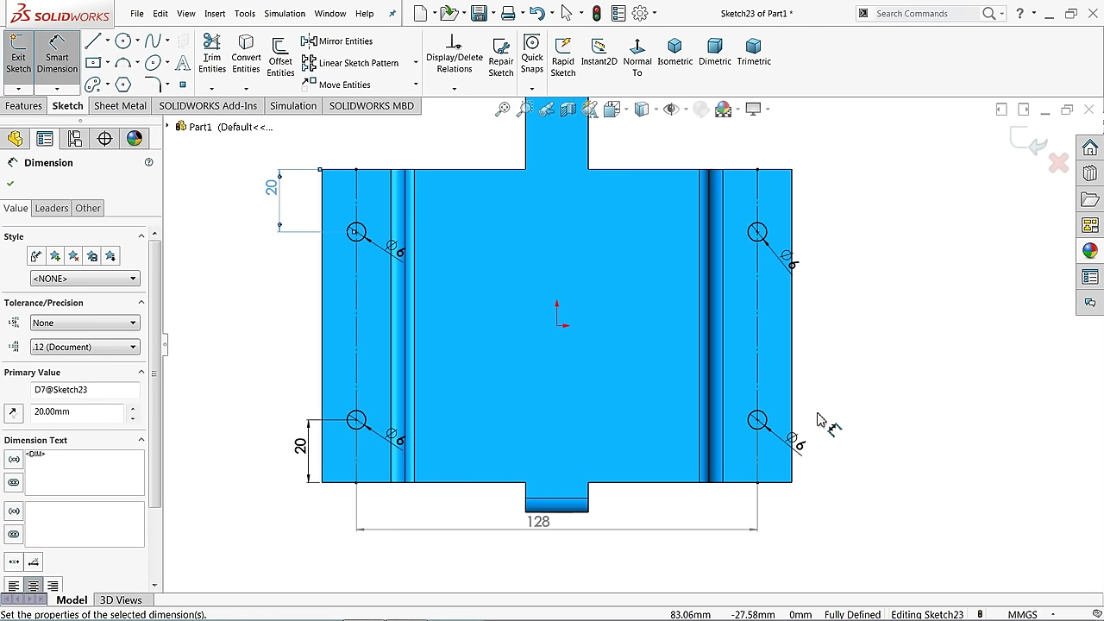
Step: Extruded-cut the four Ø6 circles through the flanges, Blind, with depth linked to sheet thickness
left_click(120, 105)
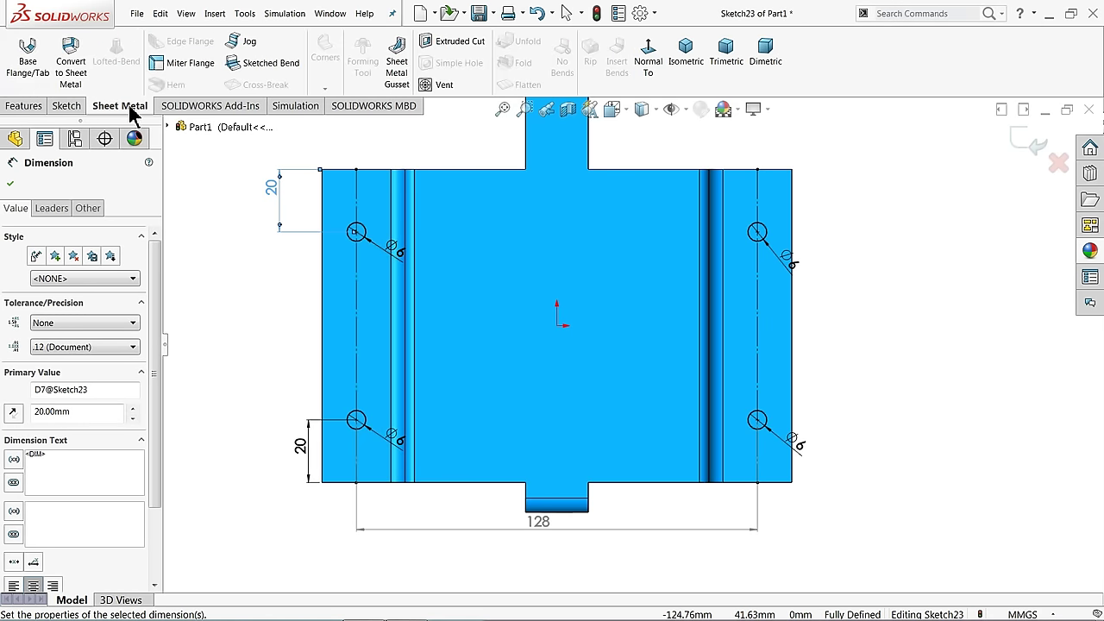
left_click(456, 45)
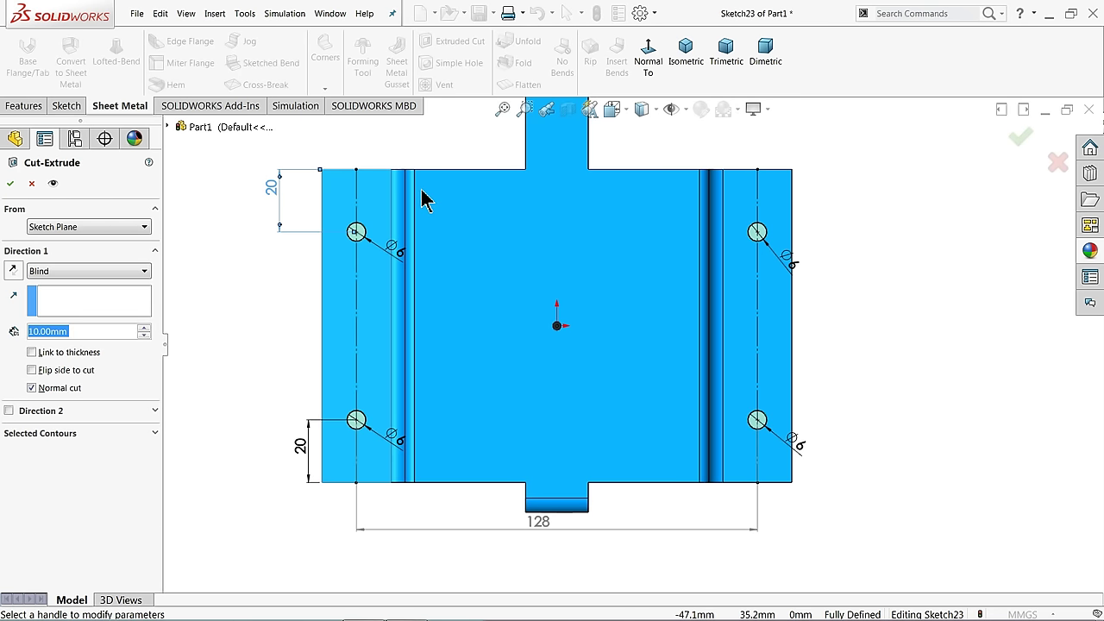
mouse_move(386, 373)
middle_mouse_down()
mouse_move(369, 177)
mouse_move(369, 444)
middle_mouse_up()
scroll(372, 386, "up", 2)
middle_click_drag(388, 311, 385, 293)
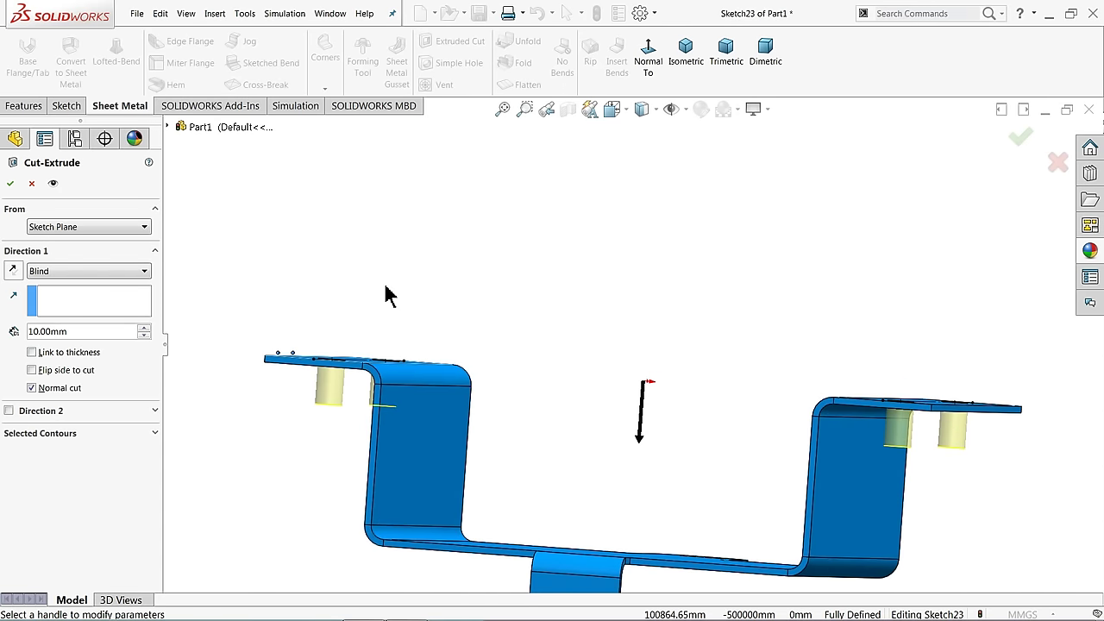
left_click(27, 271)
left_click(38, 280)
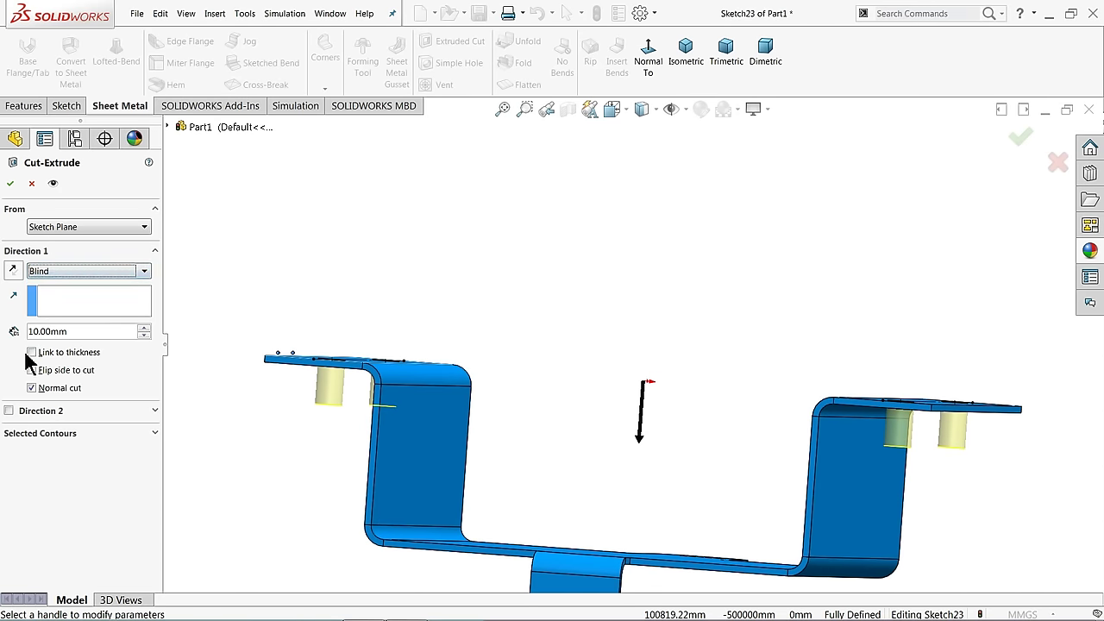
left_click(31, 353)
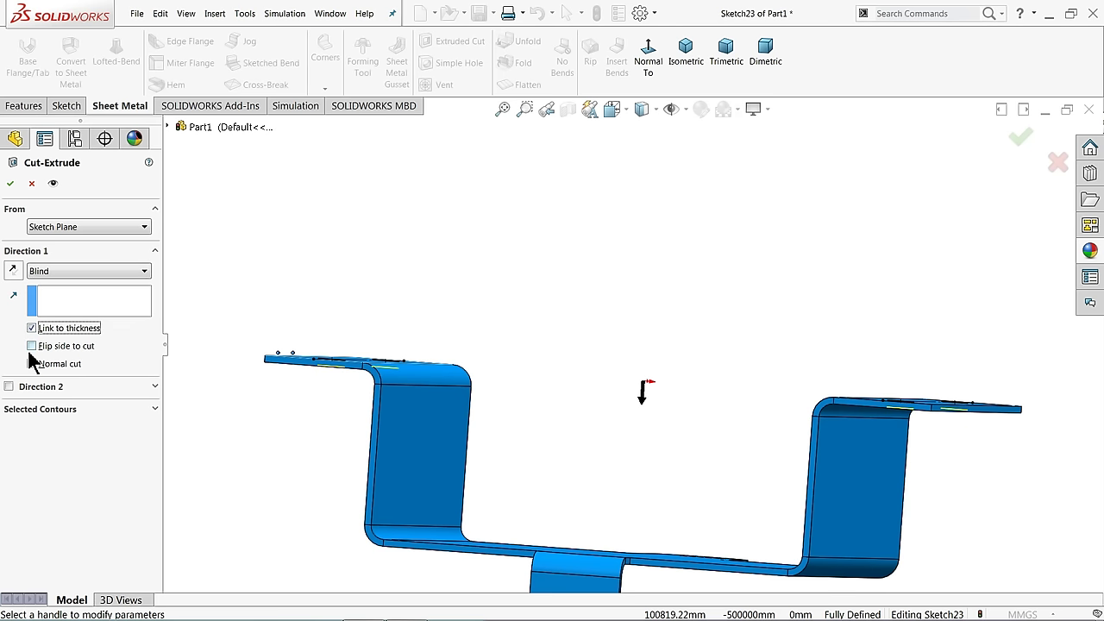
mouse_move(269, 393)
middle_mouse_down()
mouse_move(259, 421)
mouse_move(316, 377)
middle_mouse_up()
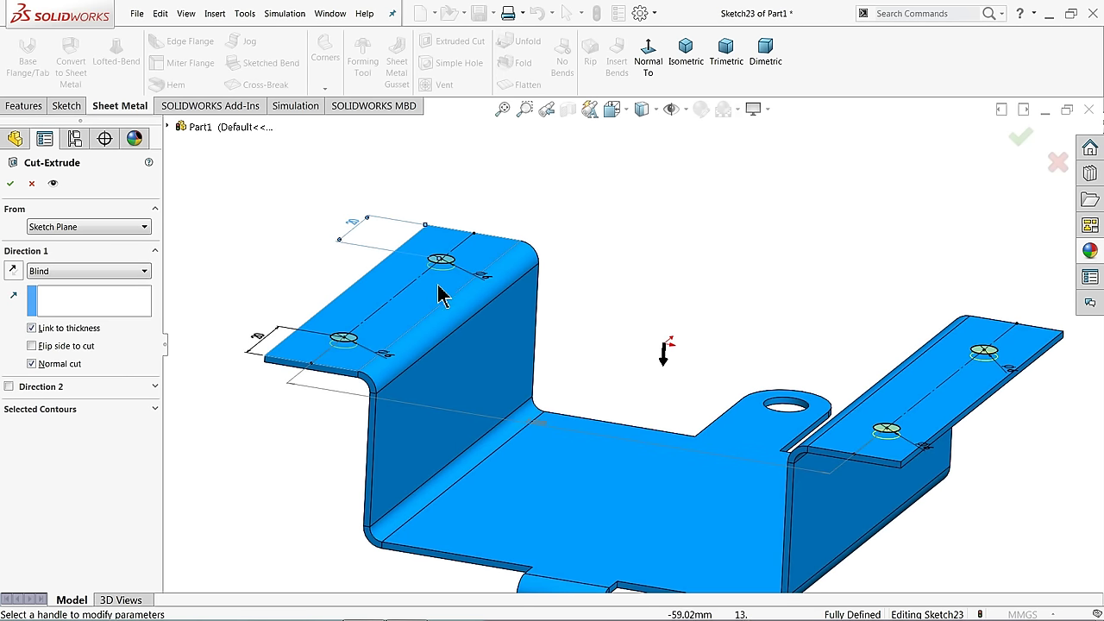
middle_click_drag(457, 295, 402, 334)
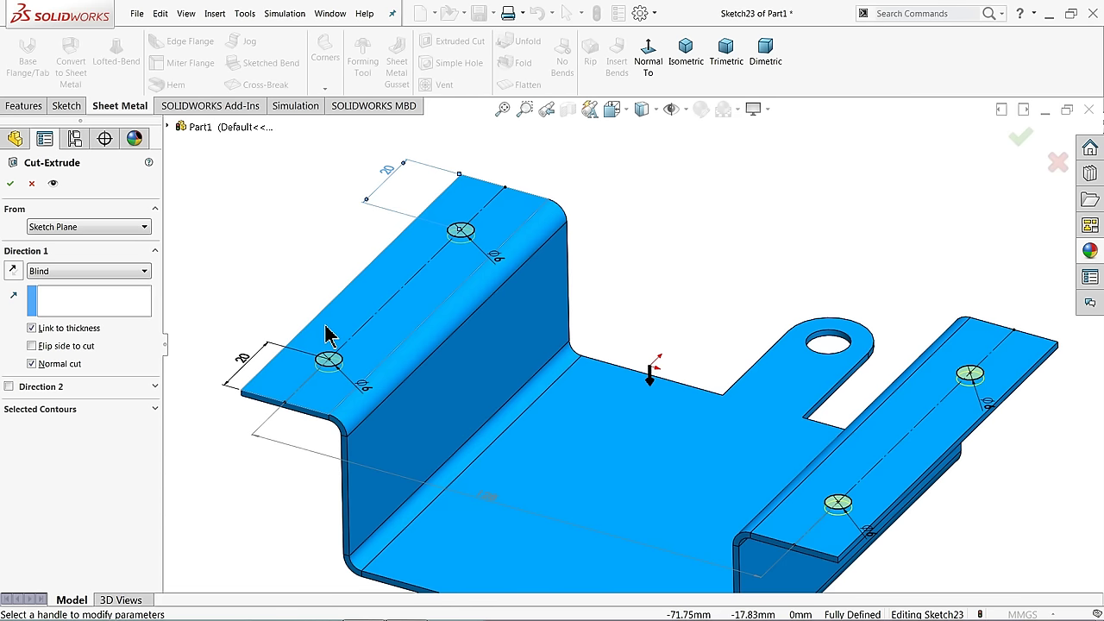
left_click(16, 184)
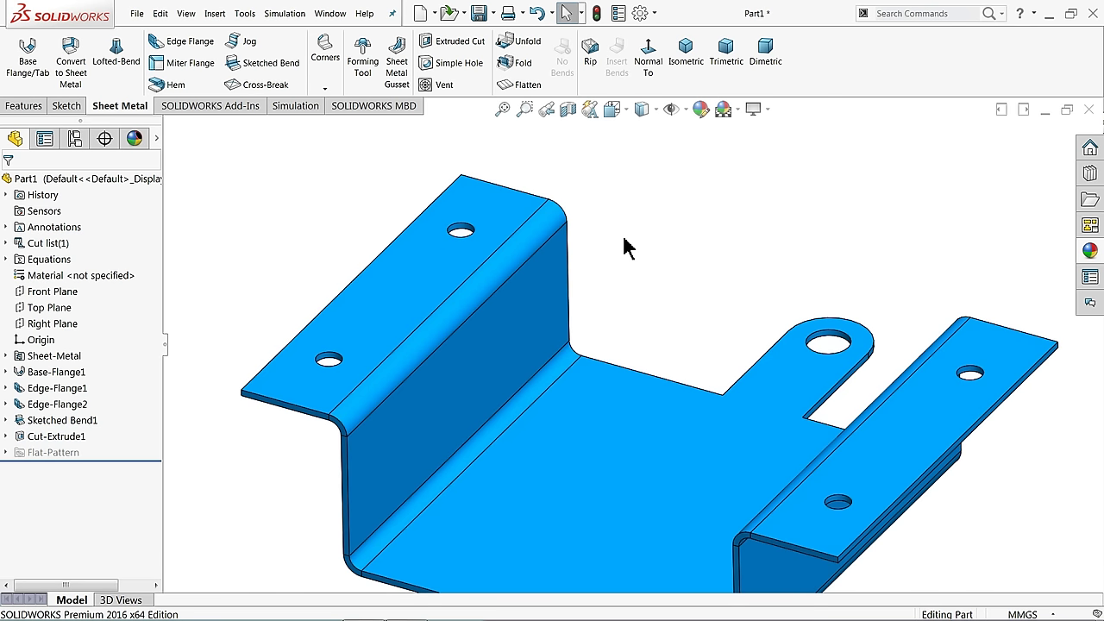
Step: Orbit the finished blue bracket and switch it to perspective projection
scroll(658, 267, "up", 3)
mouse_move(658, 267)
middle_mouse_down()
mouse_move(671, 331)
mouse_move(653, 288)
mouse_move(640, 328)
mouse_move(640, 315)
middle_mouse_up()
scroll(634, 455, "down", 2)
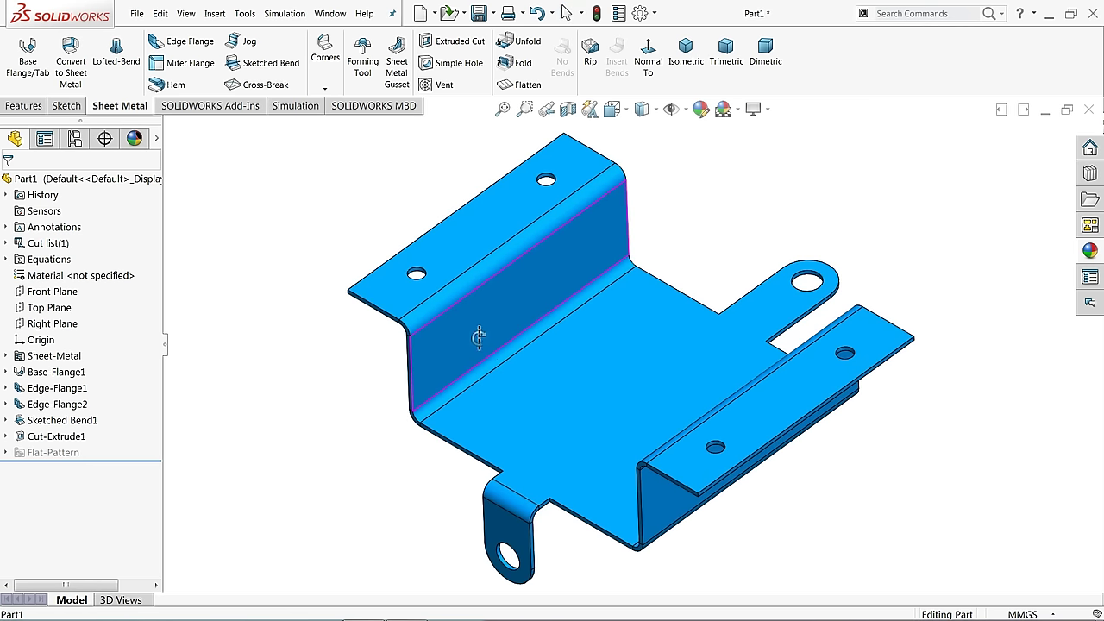
middle_click_drag(475, 328, 483, 331)
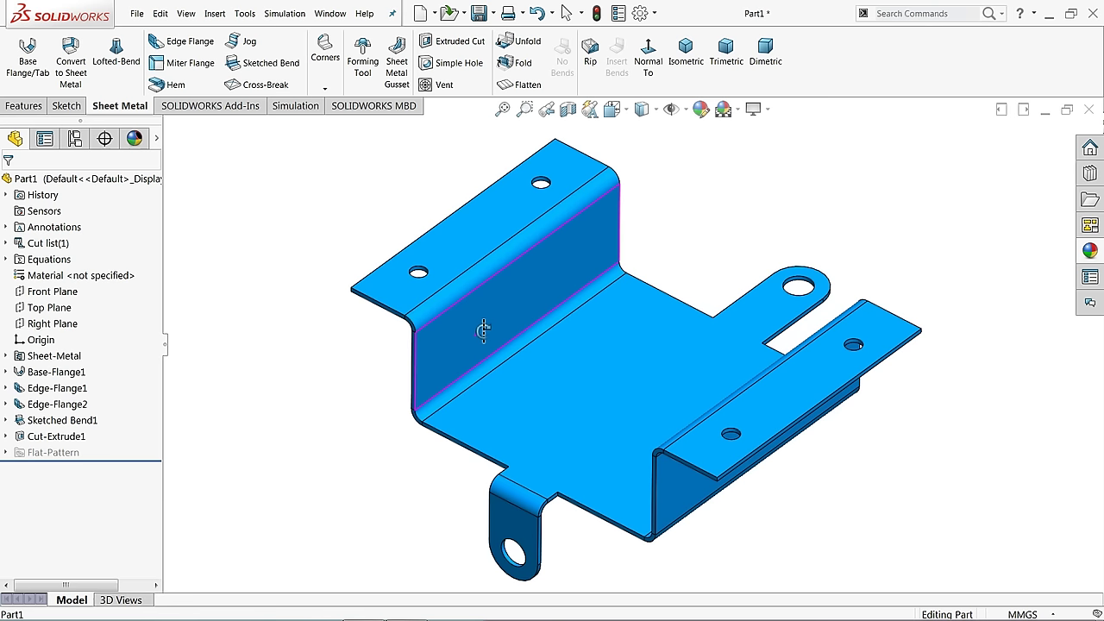
left_click(766, 109)
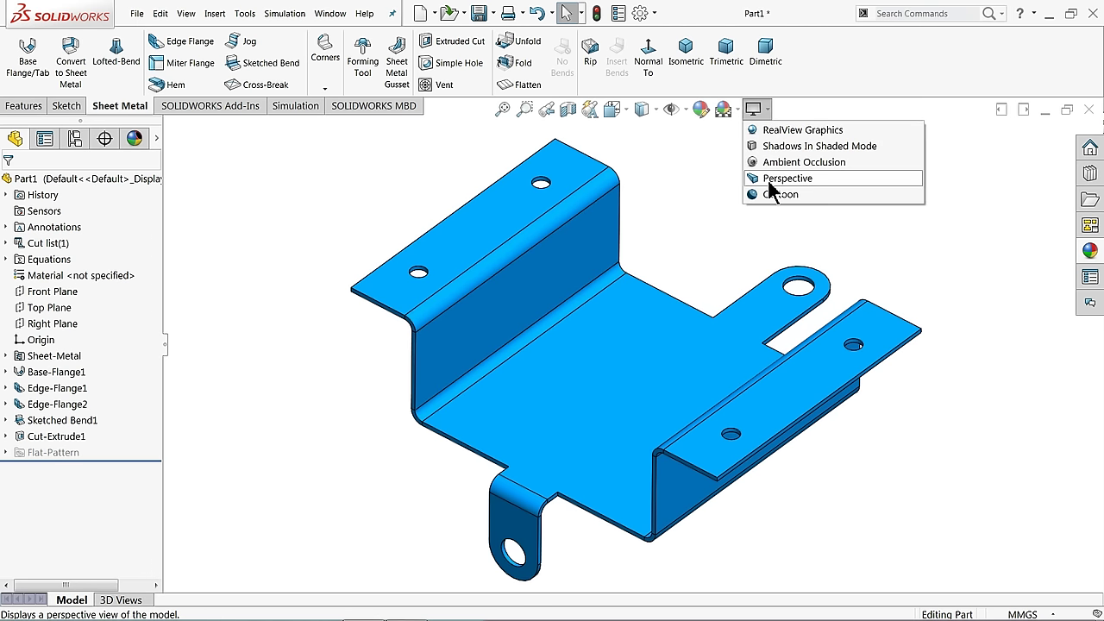
left_click(787, 178)
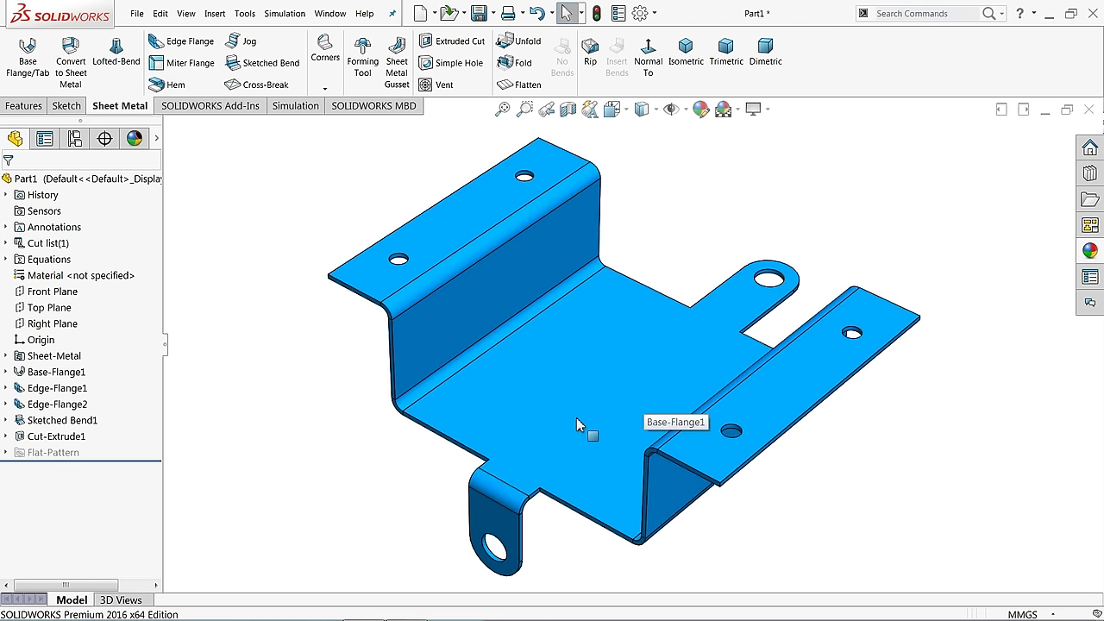